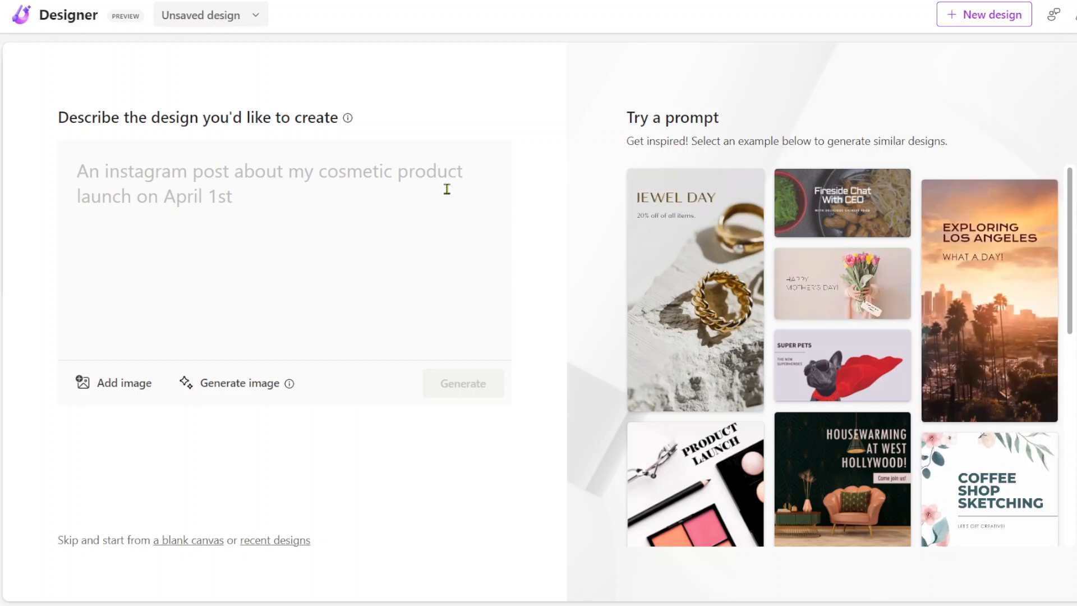
# Step: Generate designs from the description "une vignette youtube pour une vidéo de presentation de Microsoft Designer"
pyautogui.write('v')
pyautogui.press('BackSpace')
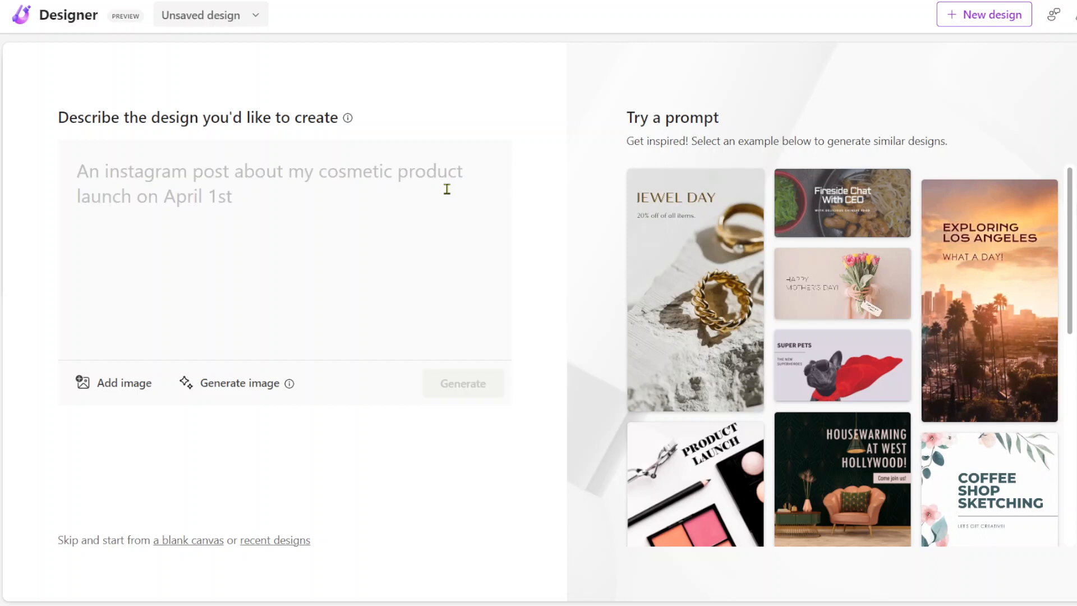
pyautogui.write('une vign')
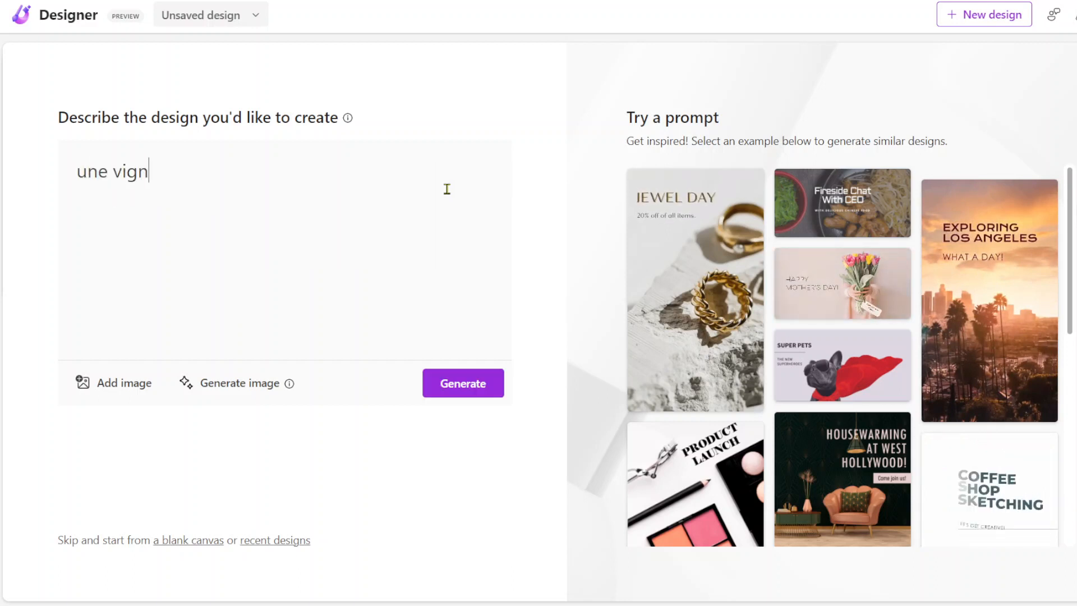
pyautogui.write('ette ')
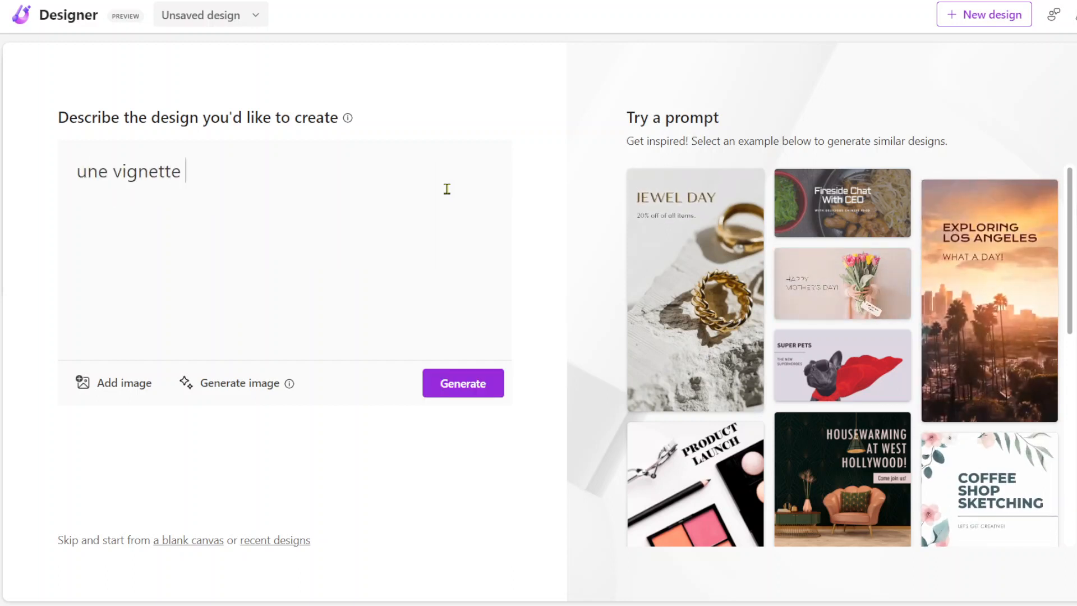
pyautogui.write('youtube ')
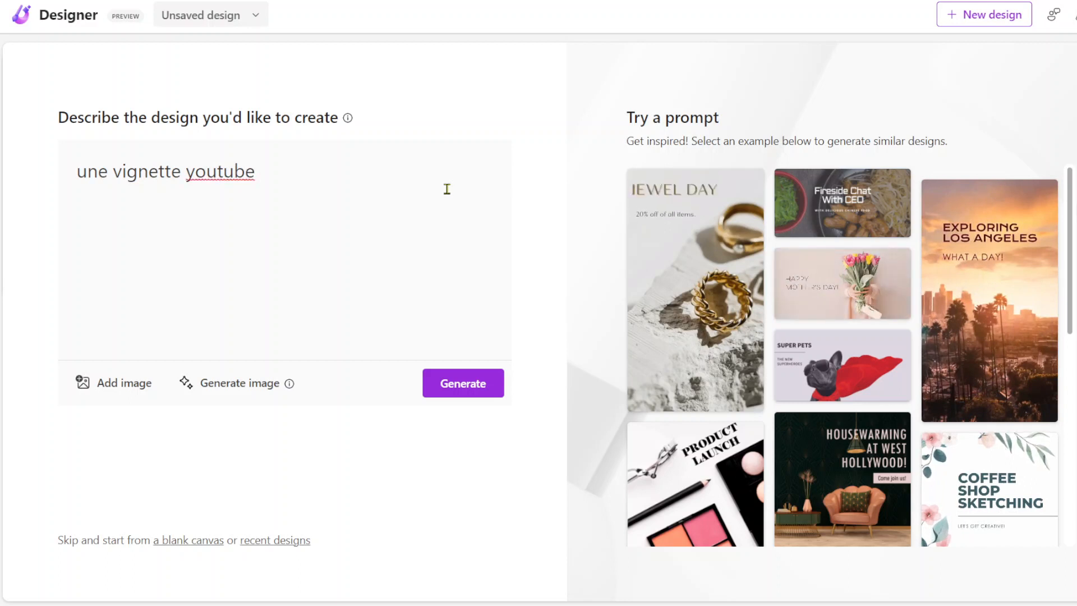
pyautogui.write('pour une ')
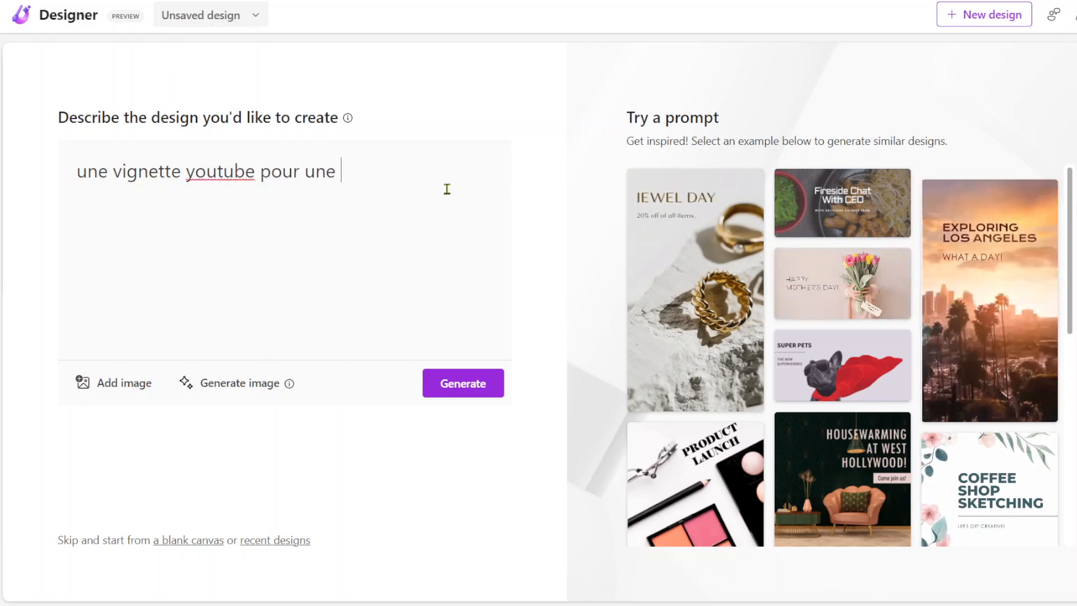
pyautogui.write('vidéo de ')
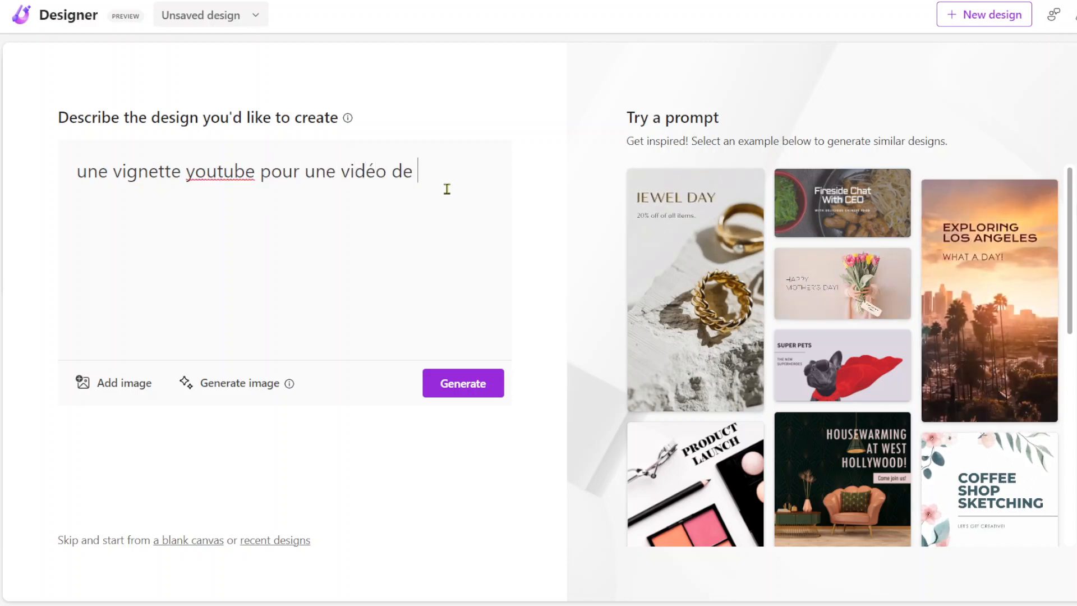
pyautogui.write('presentation')
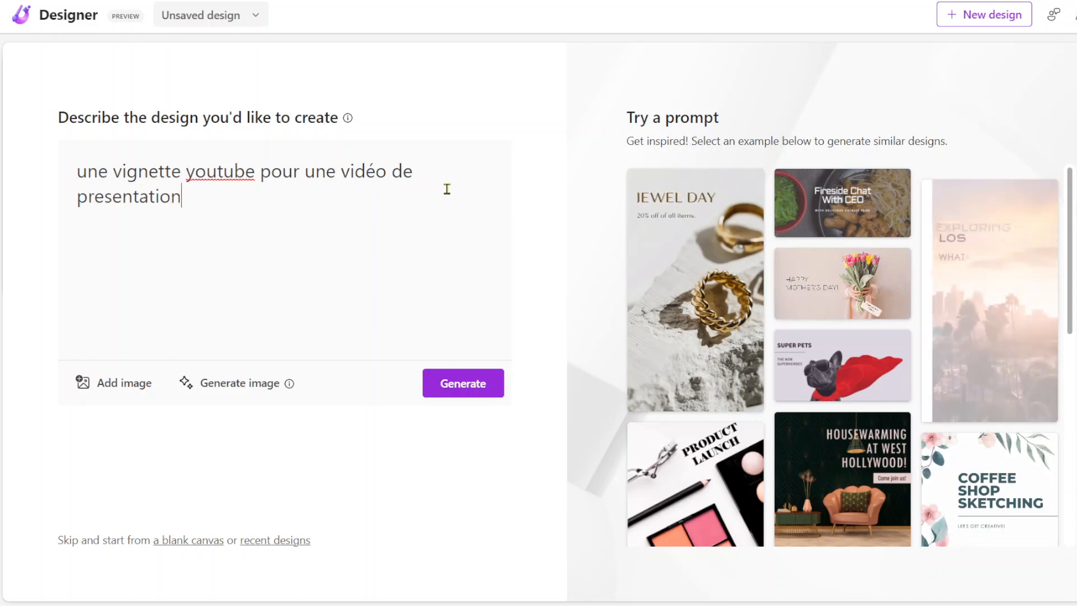
pyautogui.write(' de')
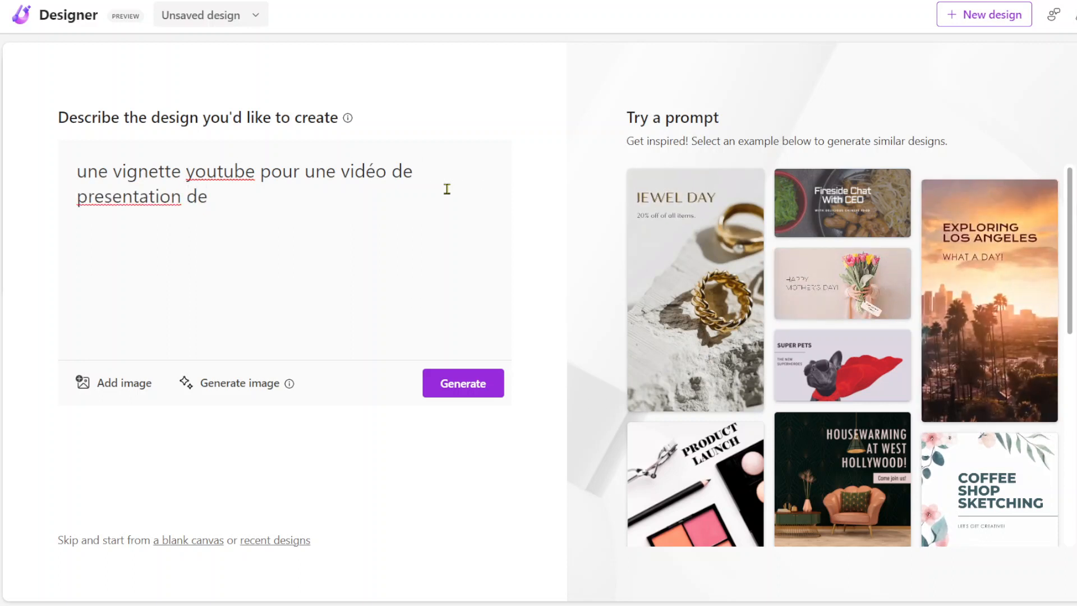
pyautogui.write(' Micro')
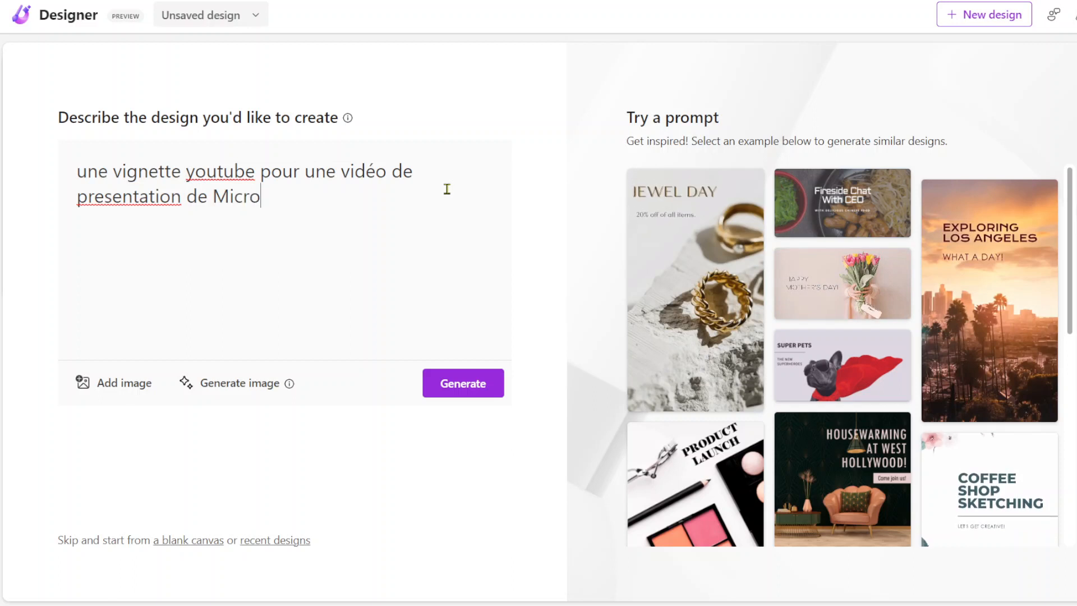
pyautogui.write('soft')
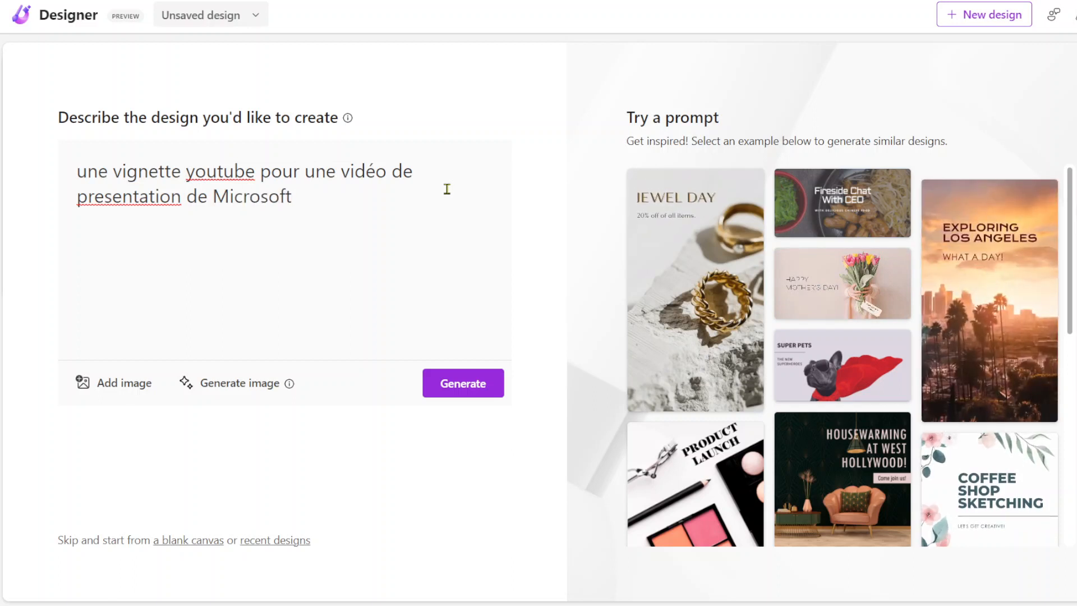
pyautogui.write(' Designer')
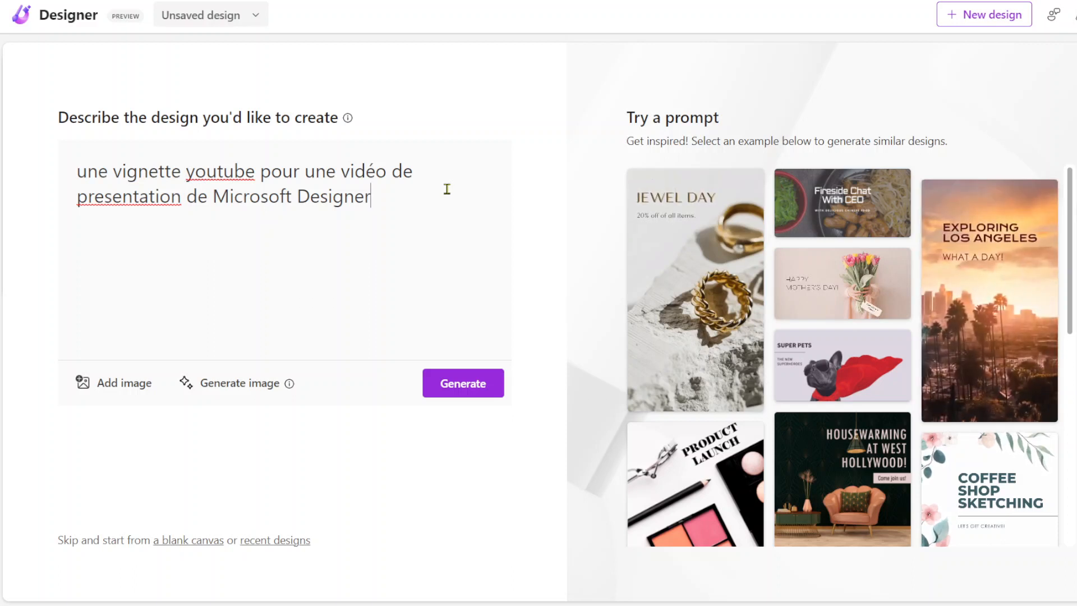
pyautogui.click(457, 384)
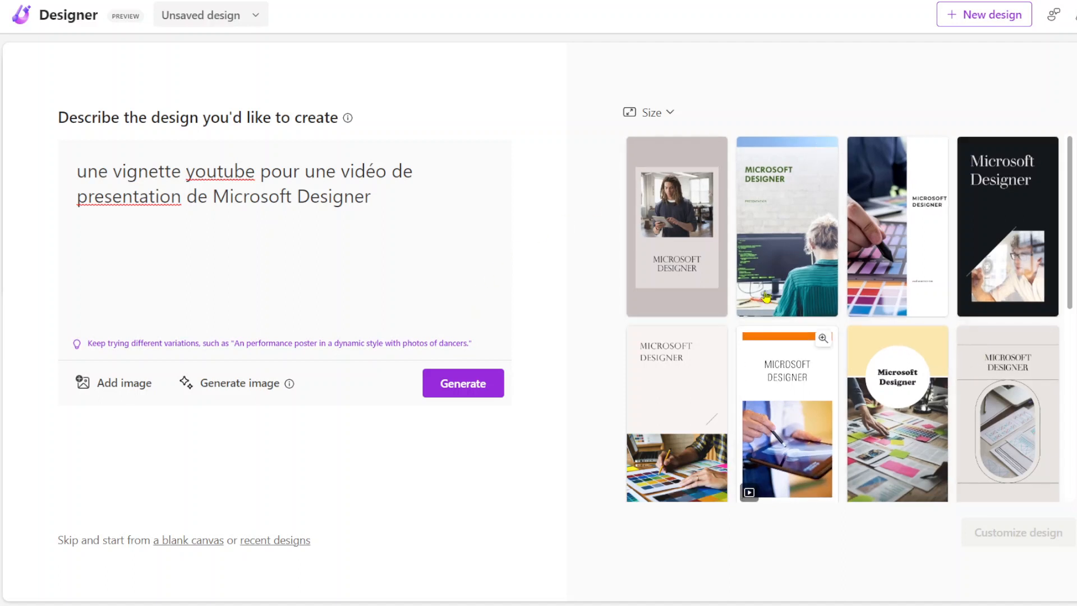
# Step: Look through the generated designs and change their size to Landscape, 1200x628px
pyautogui.scroll(-10, 910, 188)
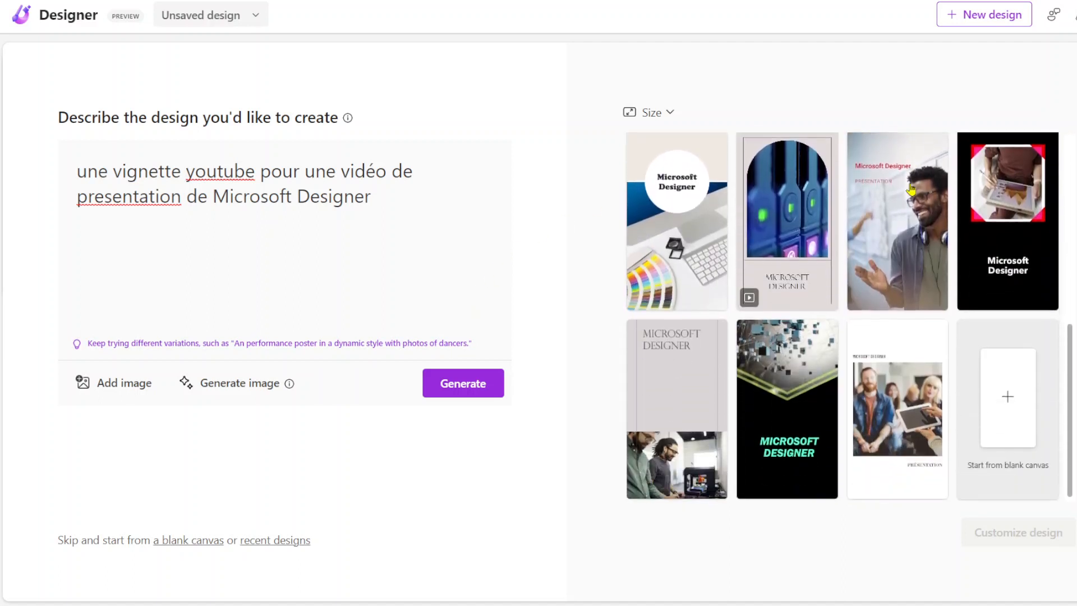
pyautogui.scroll(10, 910, 188)
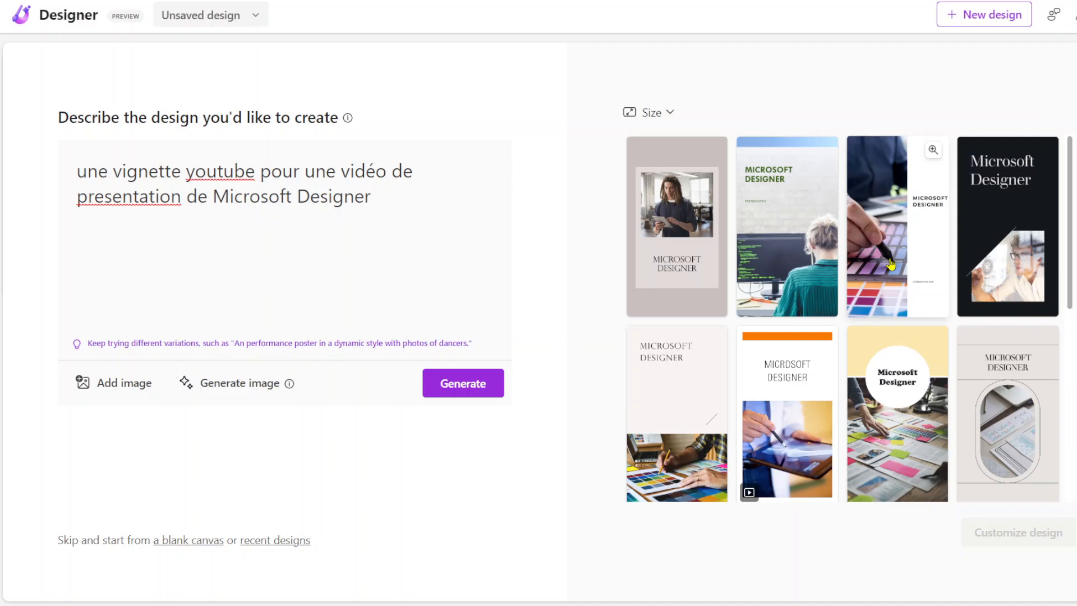
pyautogui.click(656, 114)
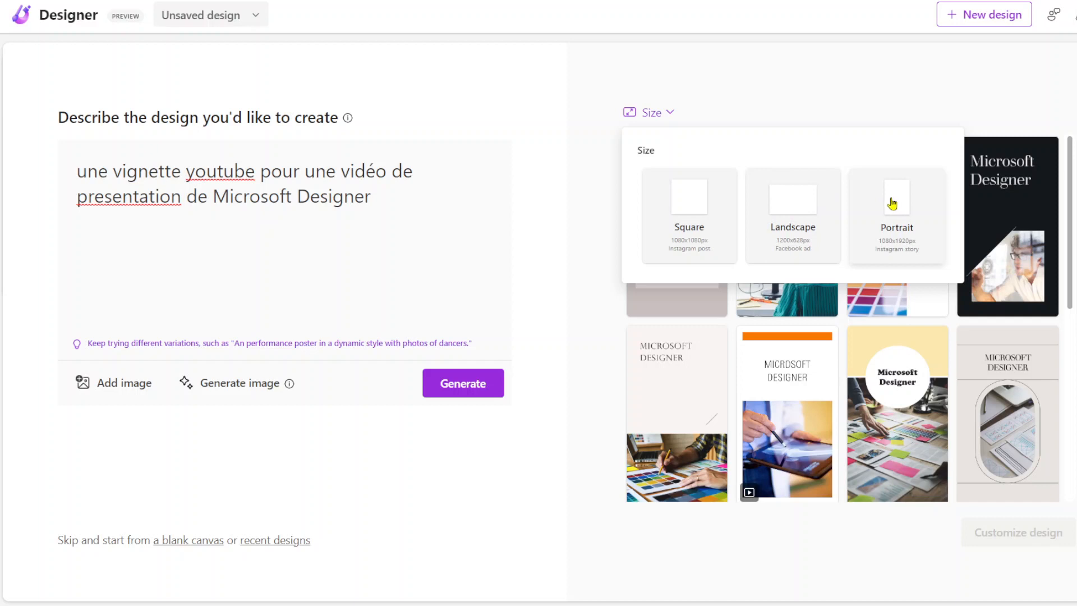
pyautogui.click(785, 219)
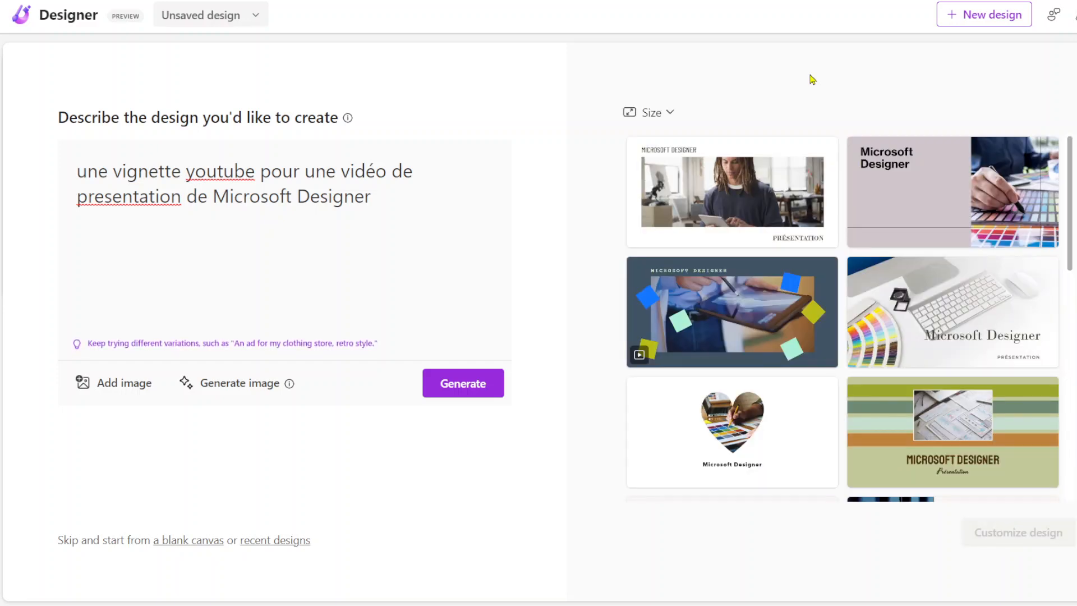
# Step: Examine the landscape design suggestions for the Microsoft Designer video thumbnail
pyautogui.scroll(-7, 790, 177)
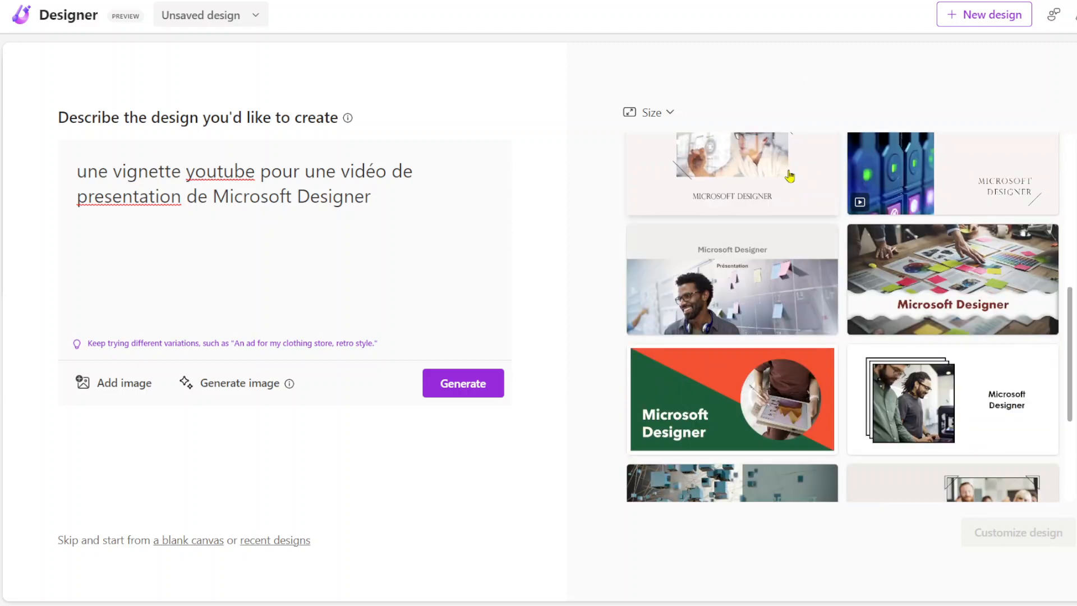
pyautogui.scroll(-4, 790, 176)
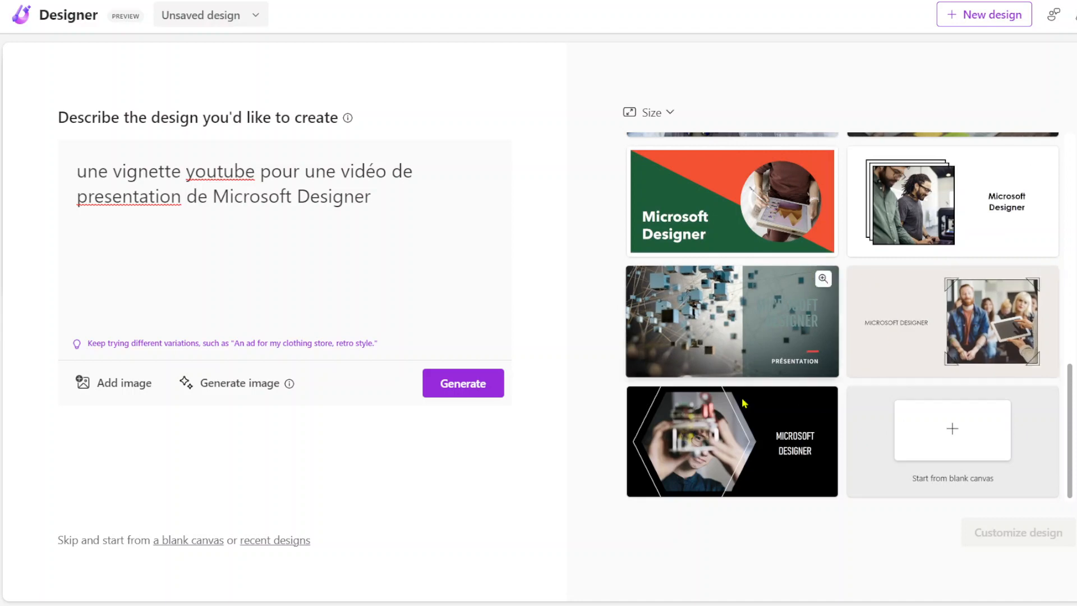
pyautogui.scroll(10, 910, 354)
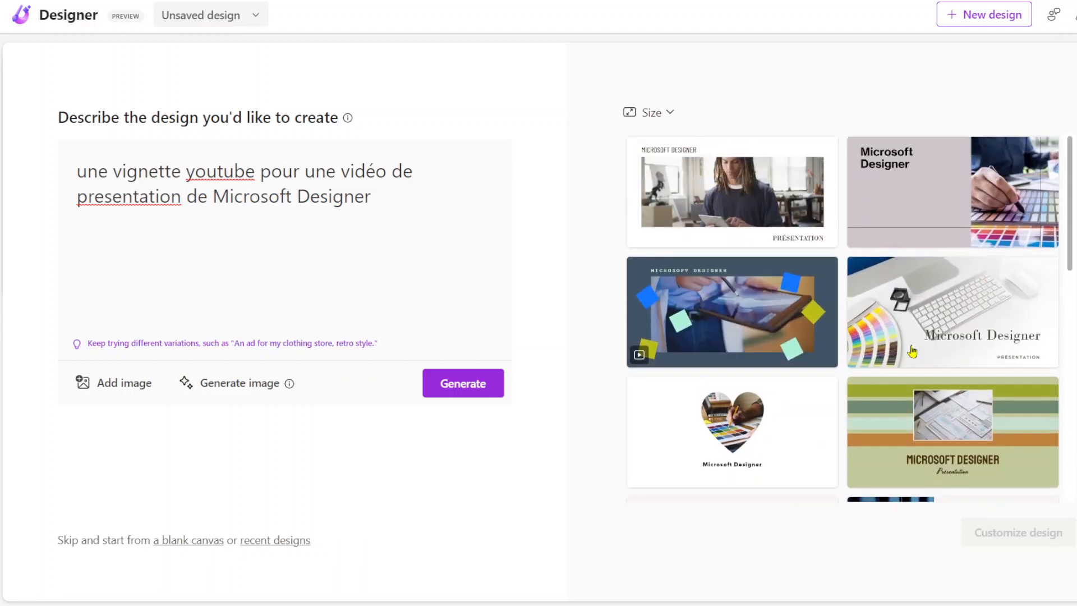
pyautogui.scroll(-8, 912, 352)
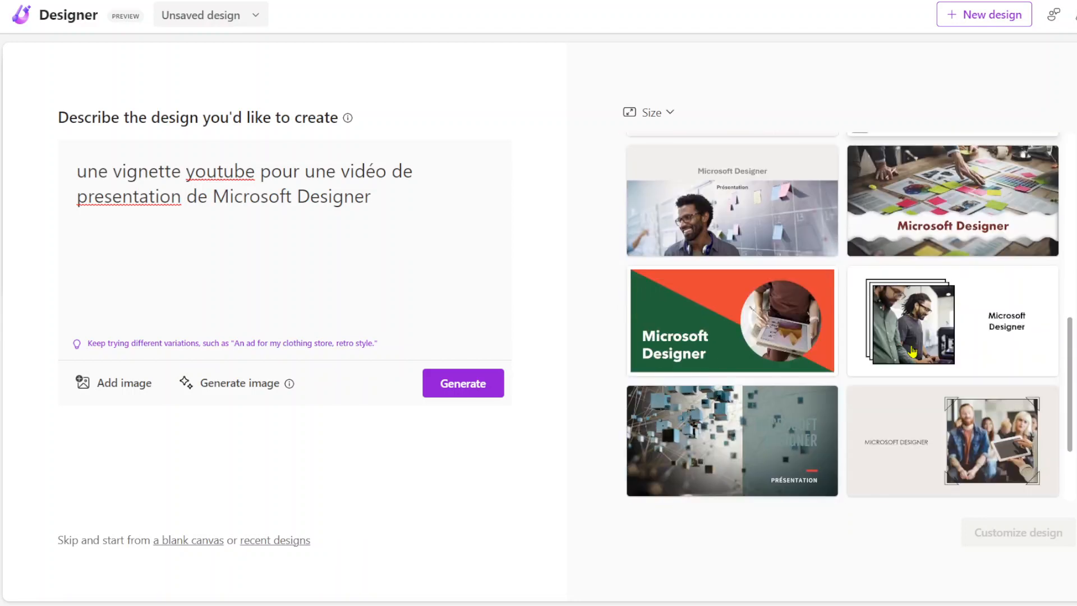
pyautogui.scroll(6, 768, 306)
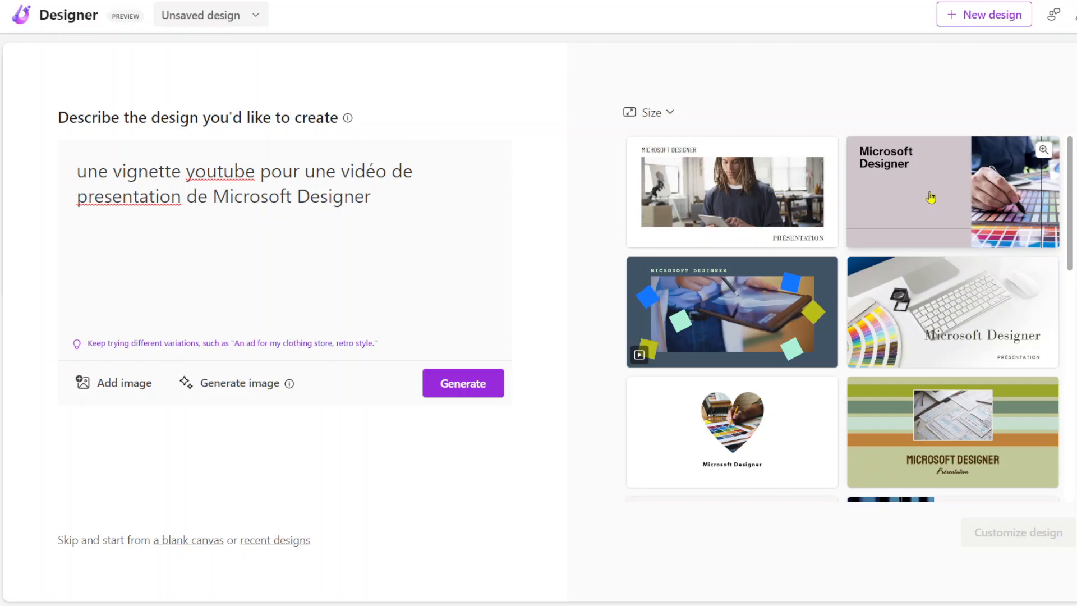
pyautogui.scroll(-4, 930, 198)
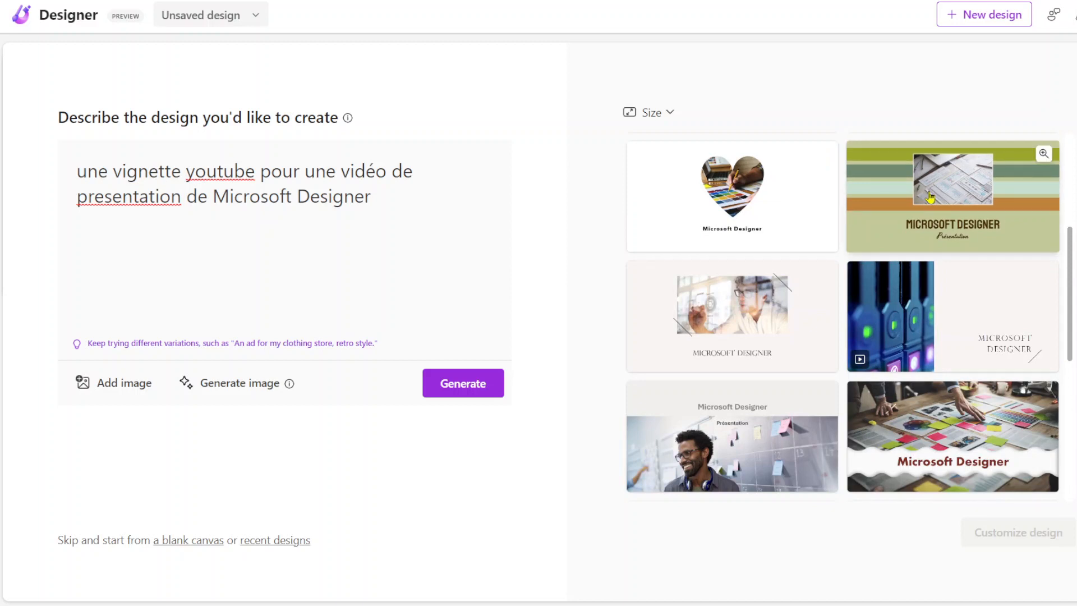
pyautogui.scroll(-3, 930, 197)
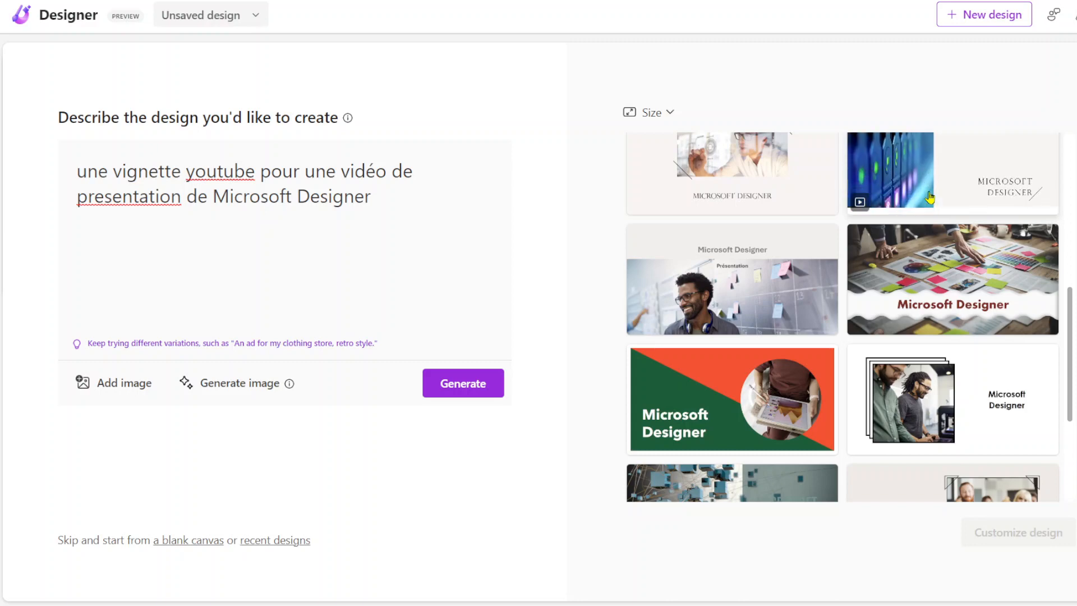
# Step: Generate images from the description "une personne qui s'interroge", correcting its spelling and adding the suggested style "long view, hyper realistic"
pyautogui.click(244, 387)
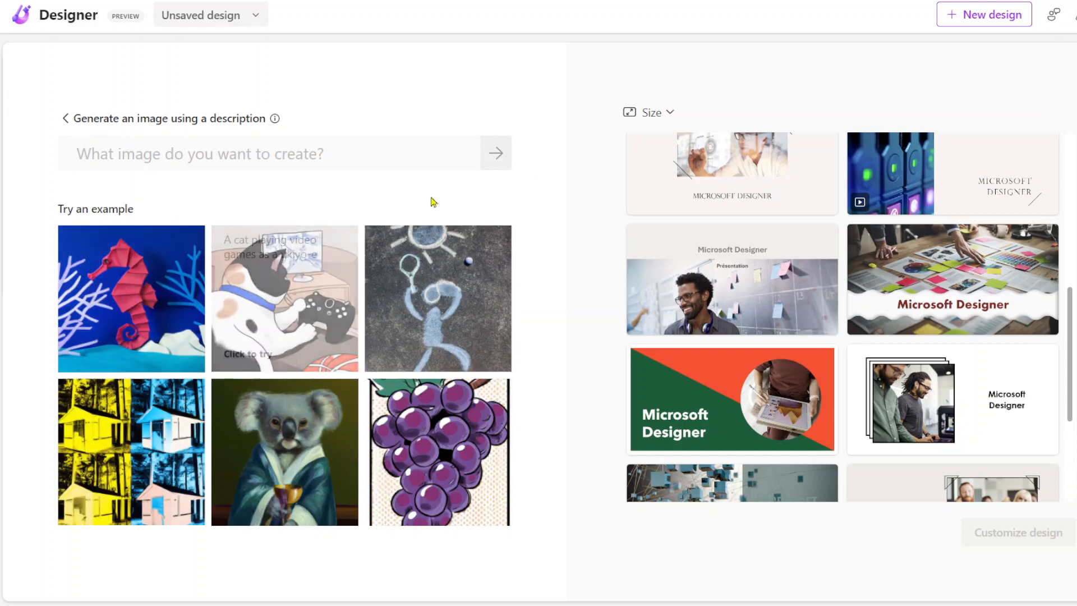
pyautogui.click(65, 118)
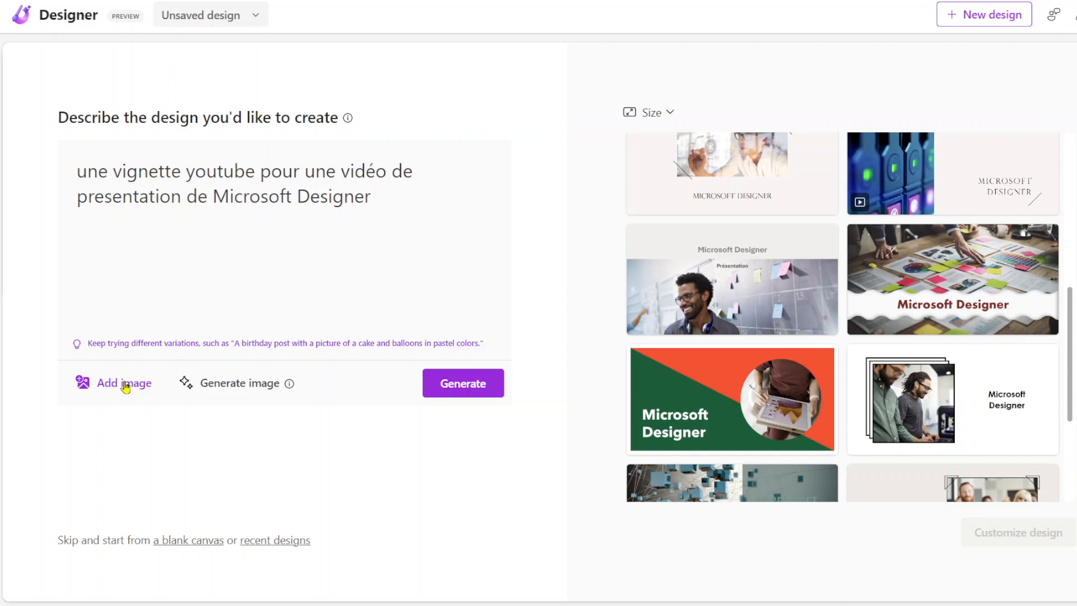
pyautogui.click(221, 386)
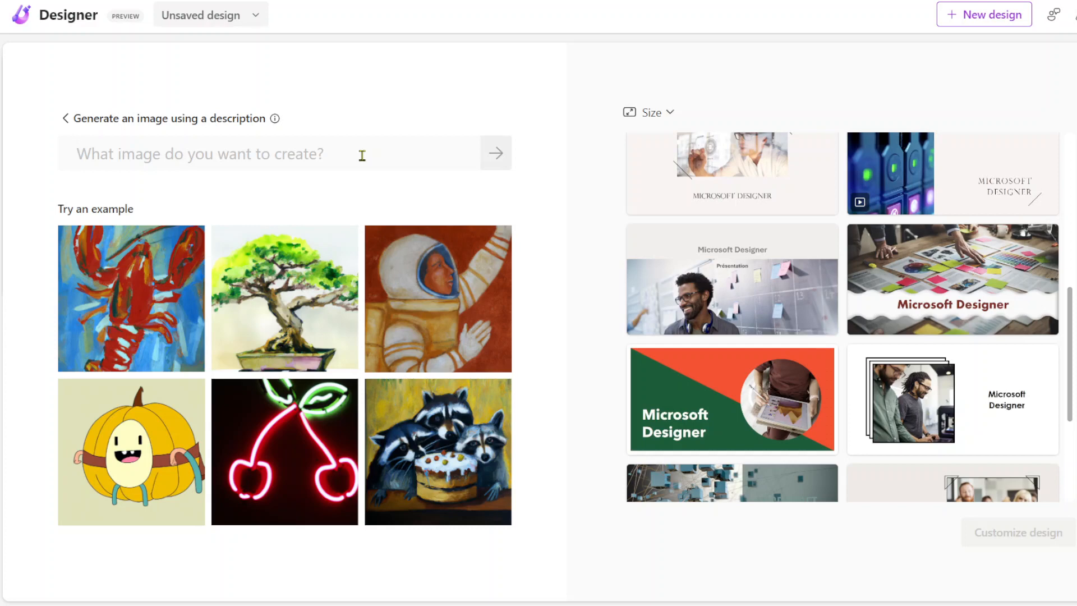
pyautogui.write('u')
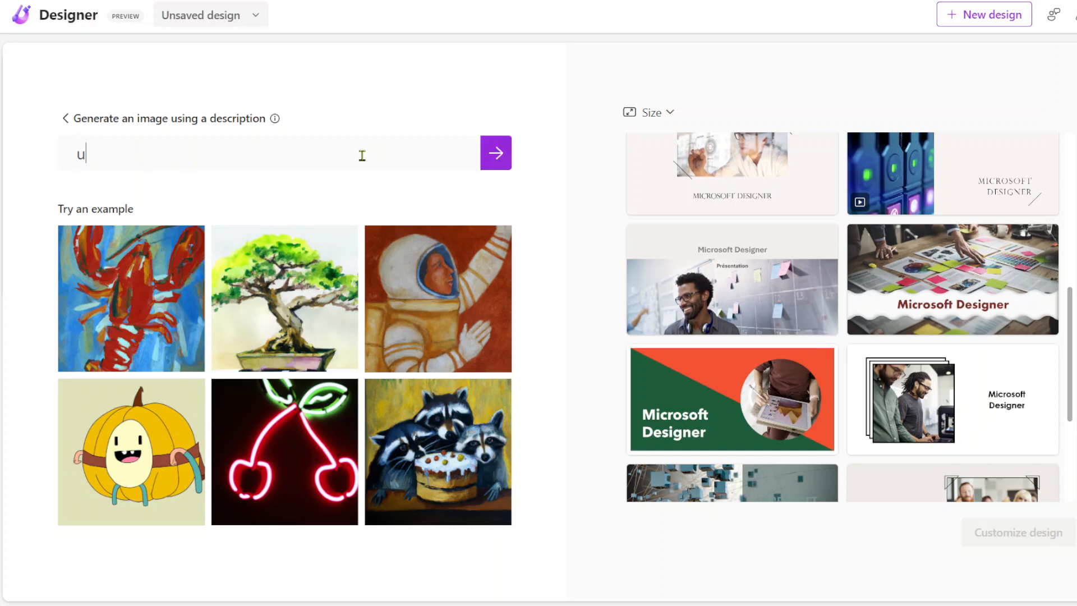
pyautogui.write('ne personne qui')
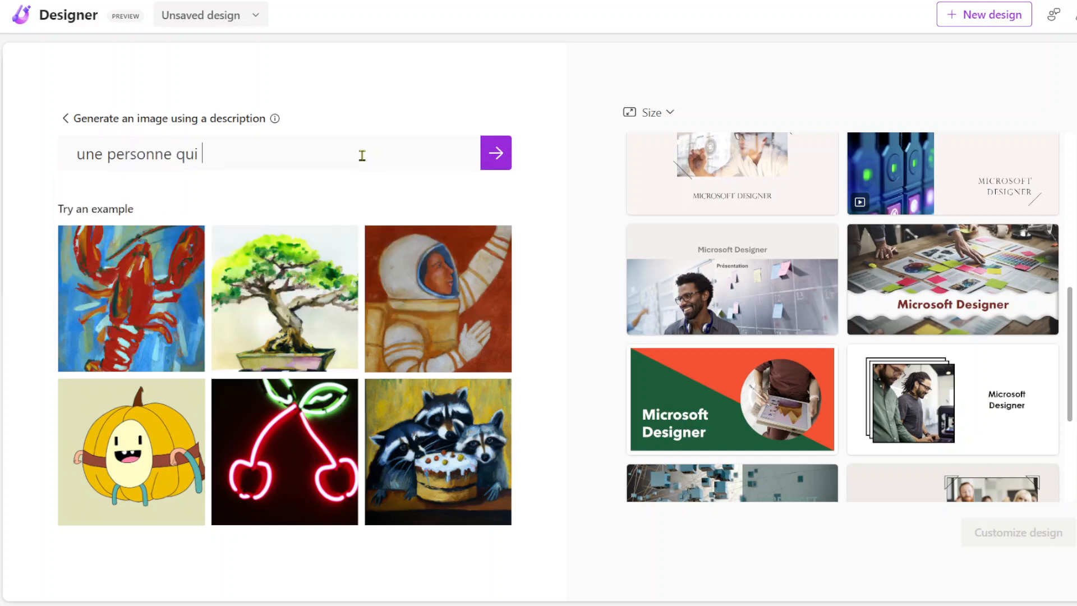
pyautogui.write(" s'interoge")
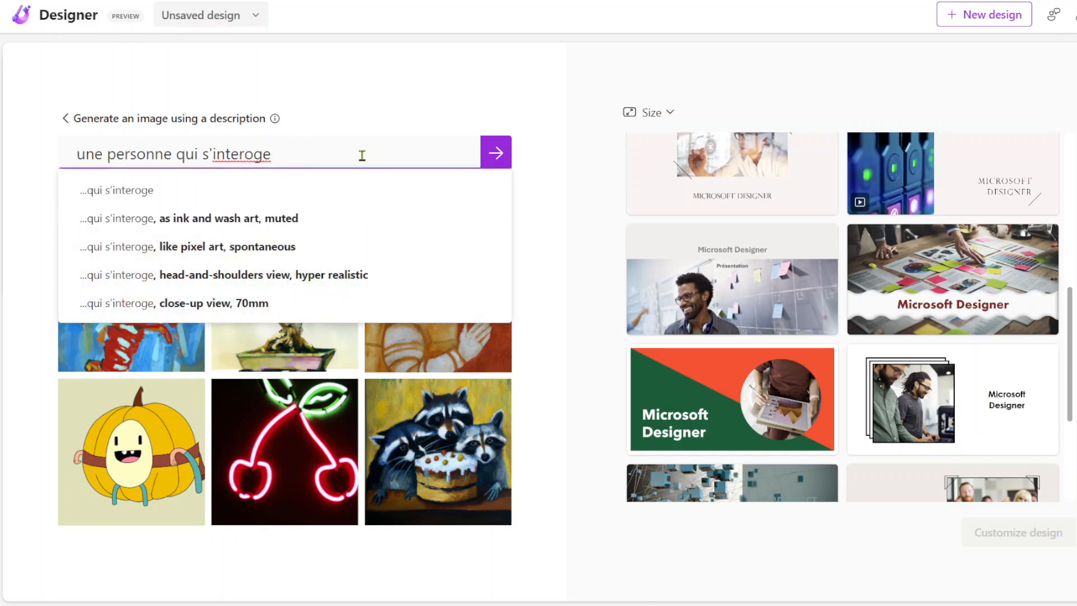
pyautogui.rightClick(267, 154)
pyautogui.click(281, 166)
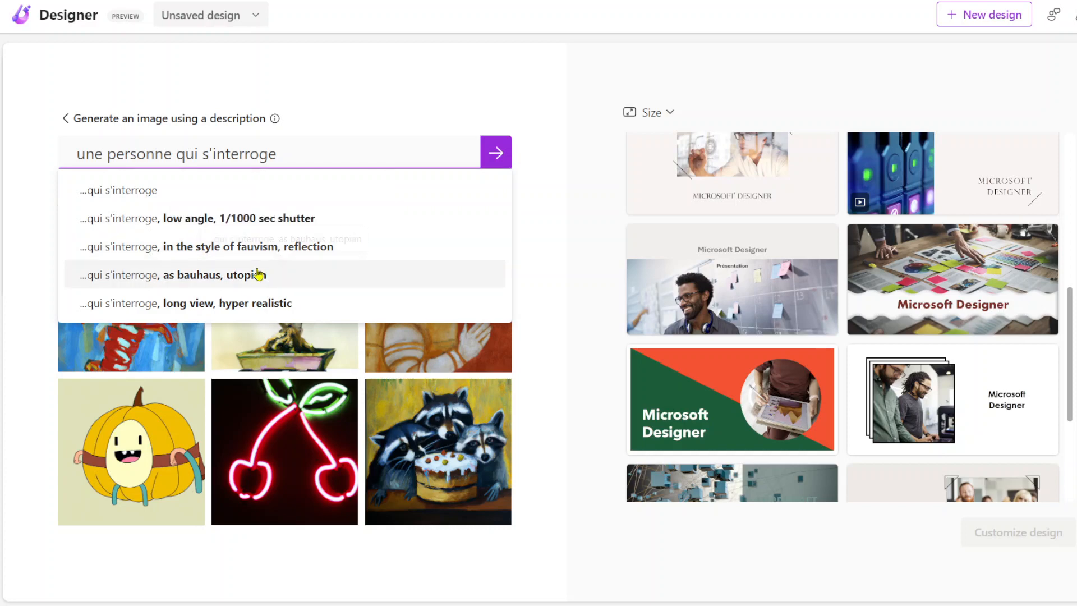
pyautogui.click(197, 305)
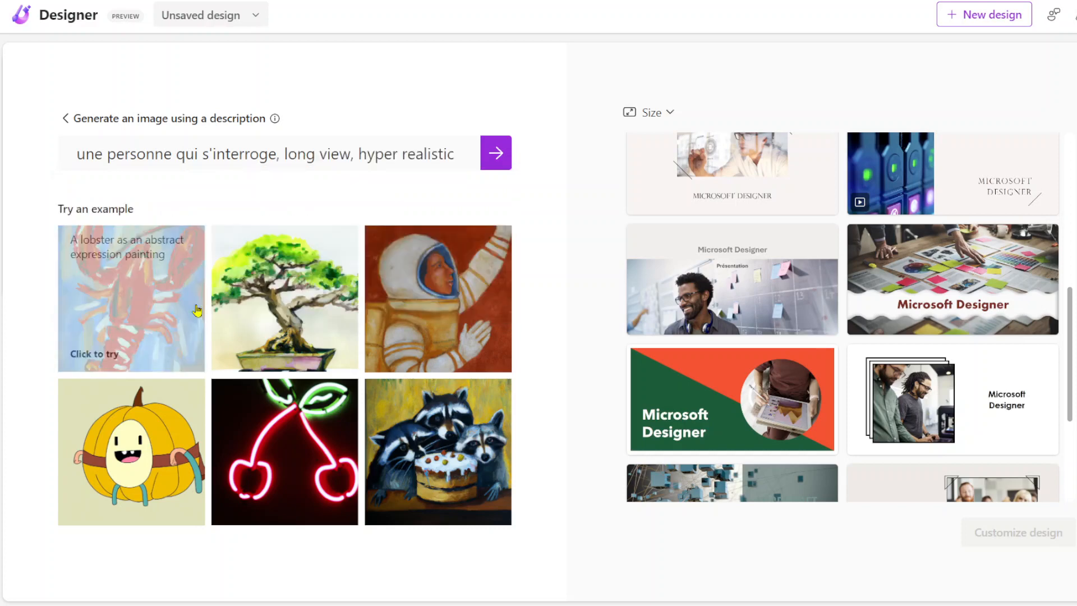
pyautogui.click(496, 160)
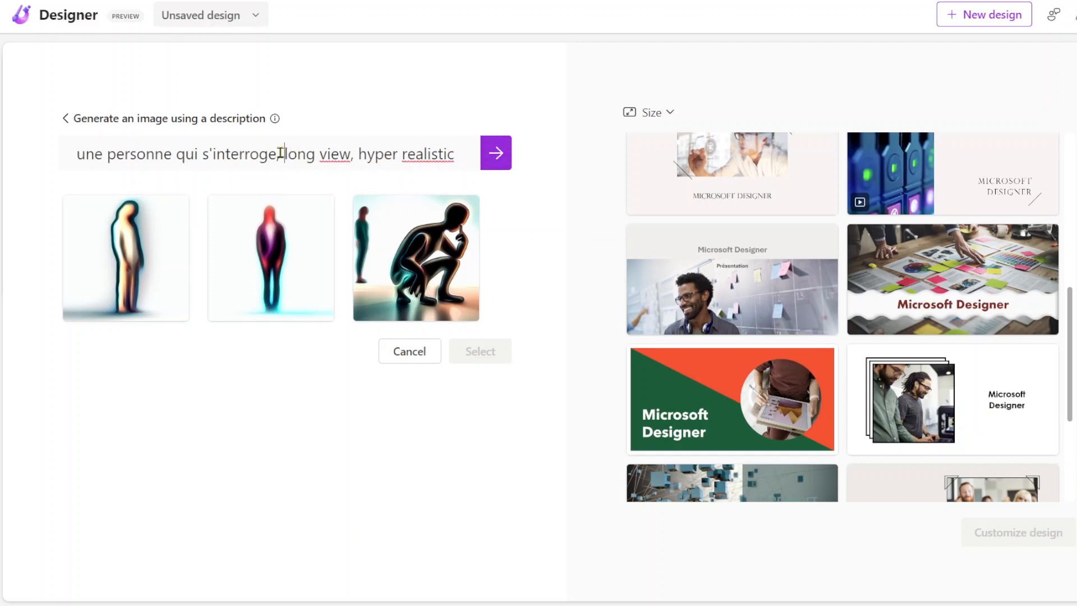
# Step: Remove "long view," from the image description and regenerate the images with "une personne qui s'interroge, hyper realistic"
pyautogui.moveTo(282, 153); pyautogui.dragTo(353, 157)
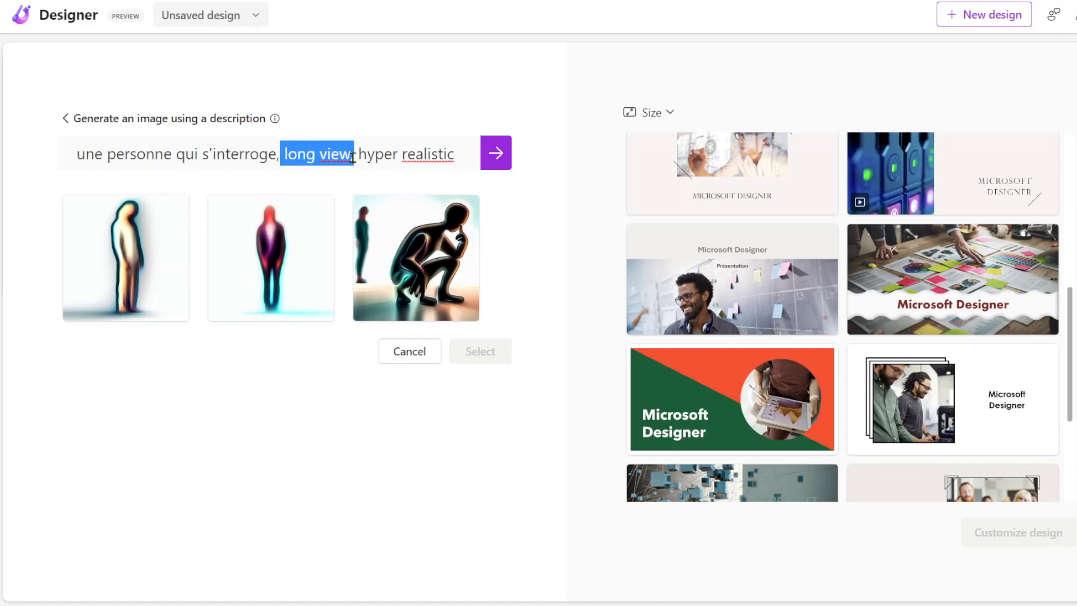
pyautogui.press('BackSpace')
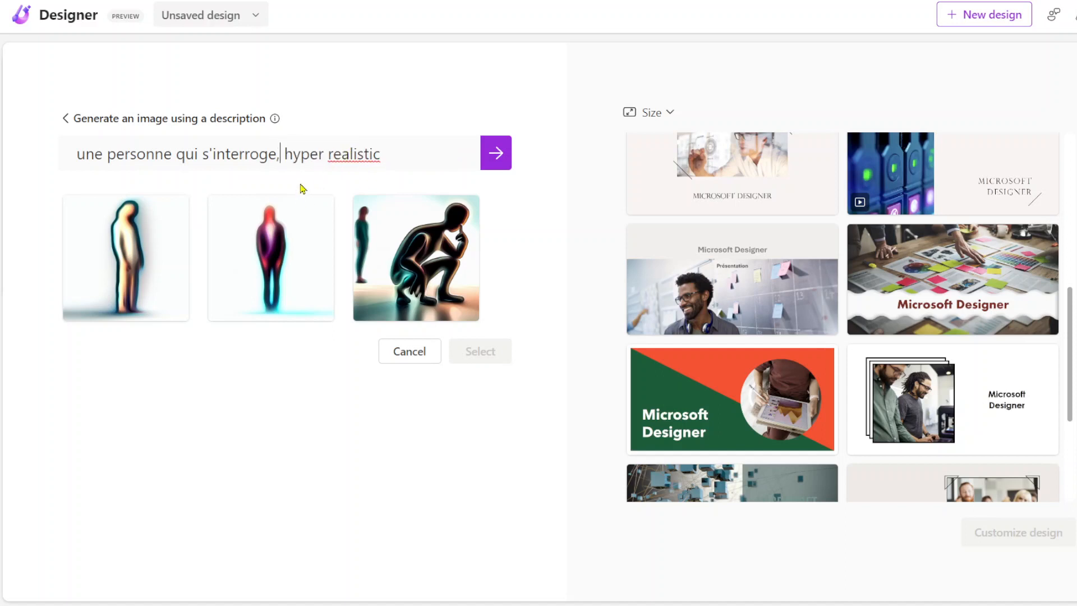
pyautogui.press('Return')
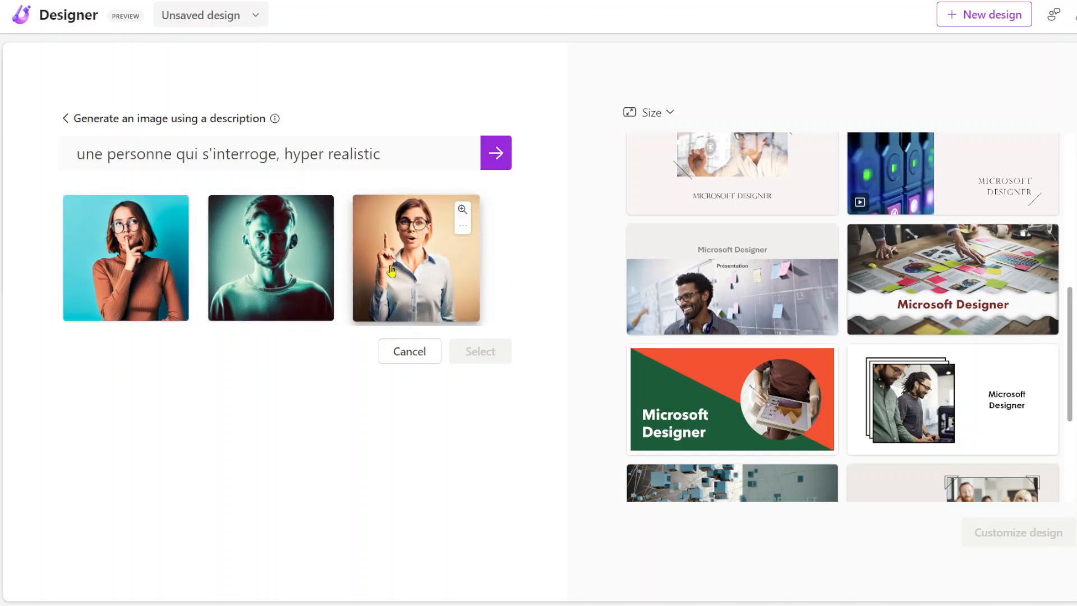
# Step: Use the generated image of the woman in glasses raising her finger and look through the resulting design suggestions
pyautogui.click(418, 283)
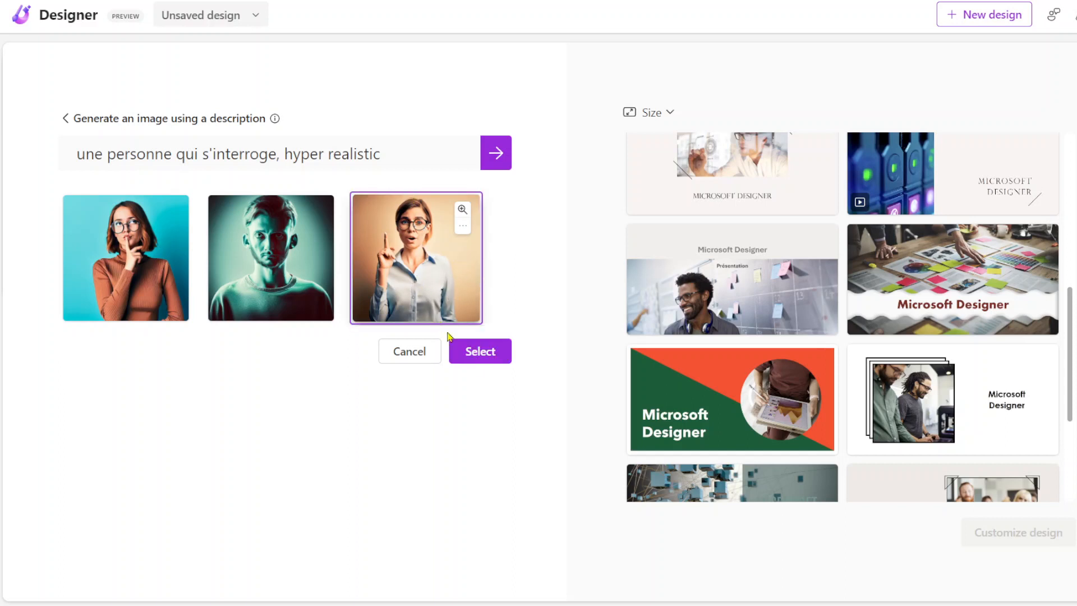
pyautogui.click(485, 358)
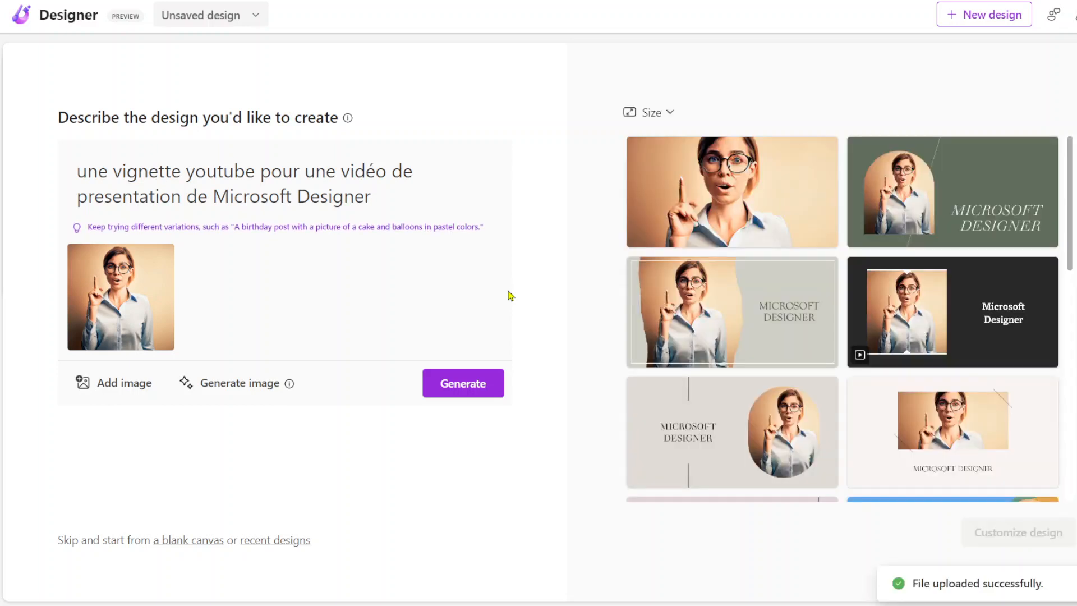
pyautogui.scroll(-4, 694, 323)
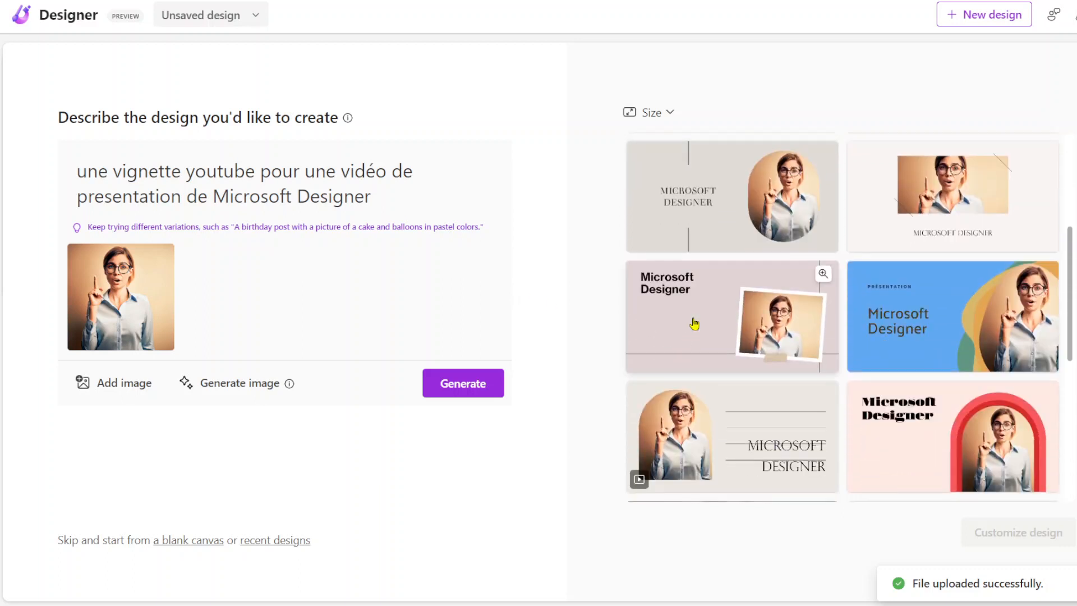
pyautogui.scroll(-3, 693, 323)
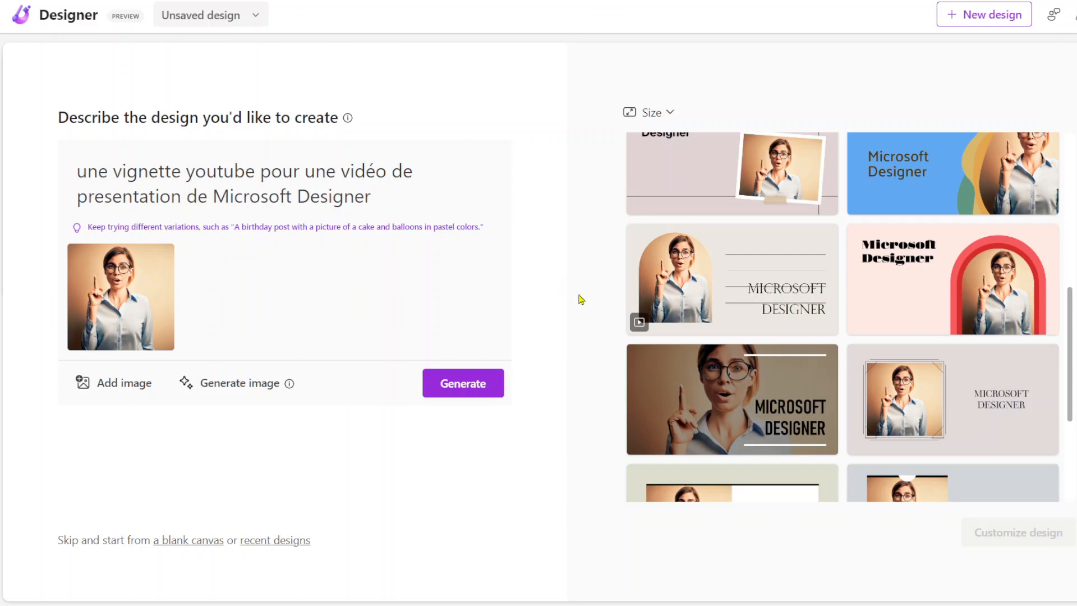
pyautogui.scroll(-3, 788, 346)
pyautogui.scroll(-1, 788, 346)
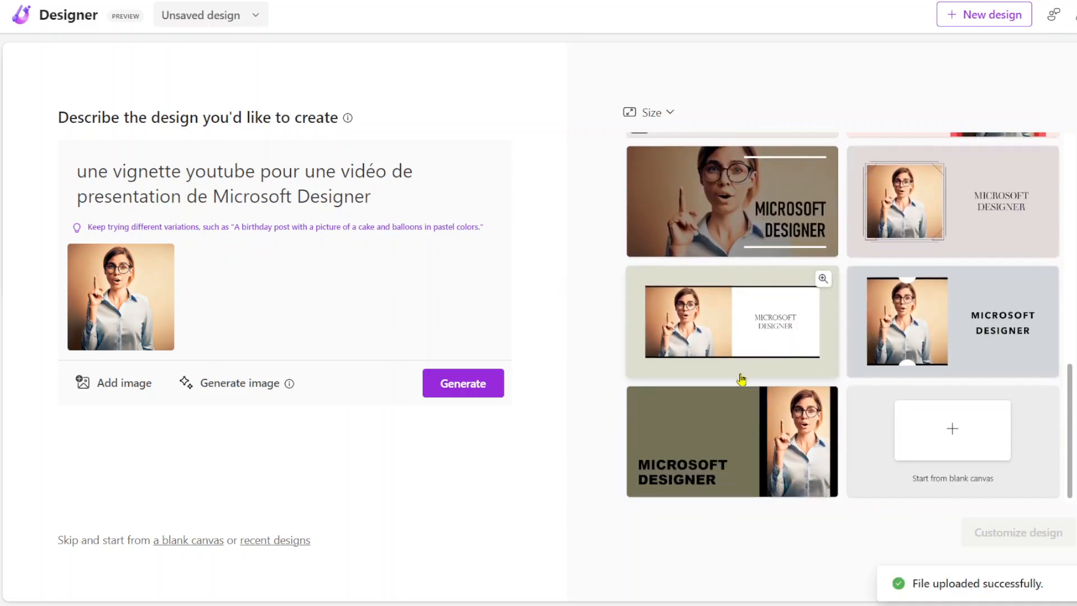
# Step: Open the olive green design with the woman's photo and bold black title for customization, then look through its design ideas
pyautogui.click(784, 441)
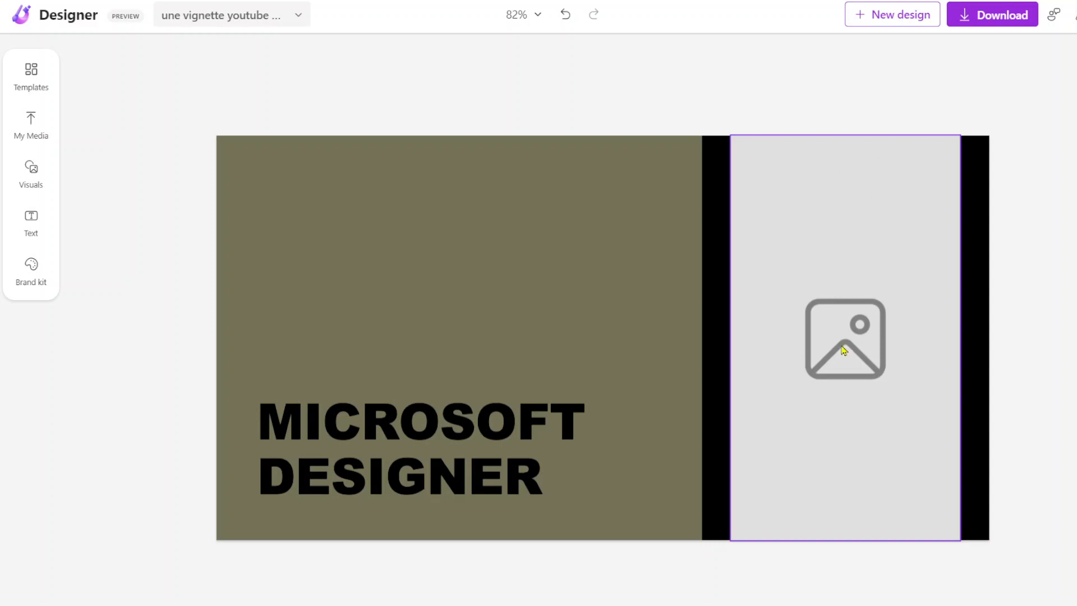
pyautogui.click(791, 230)
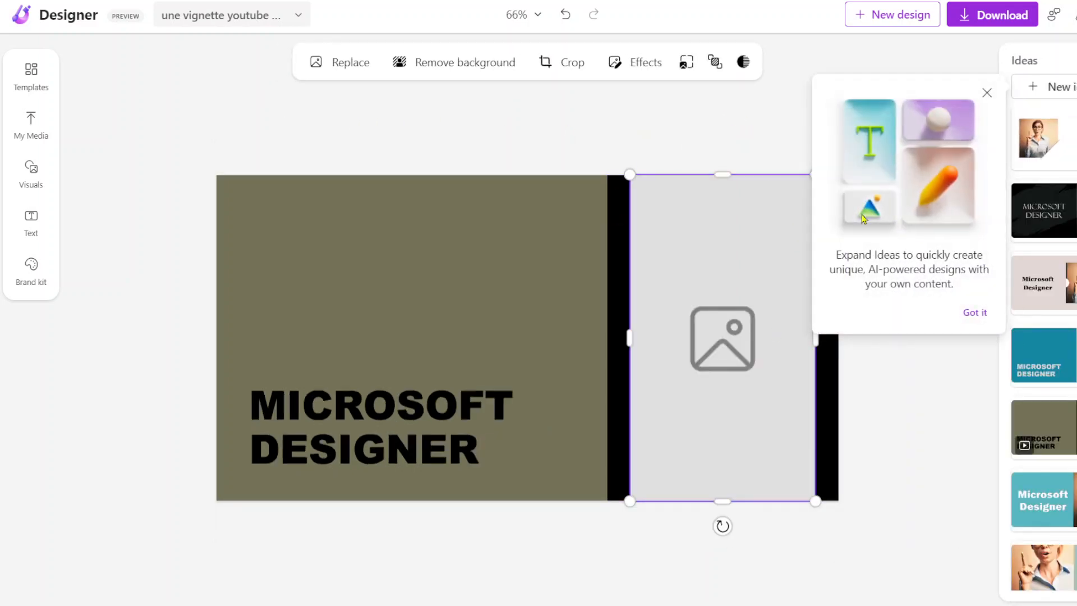
pyautogui.press('Escape')
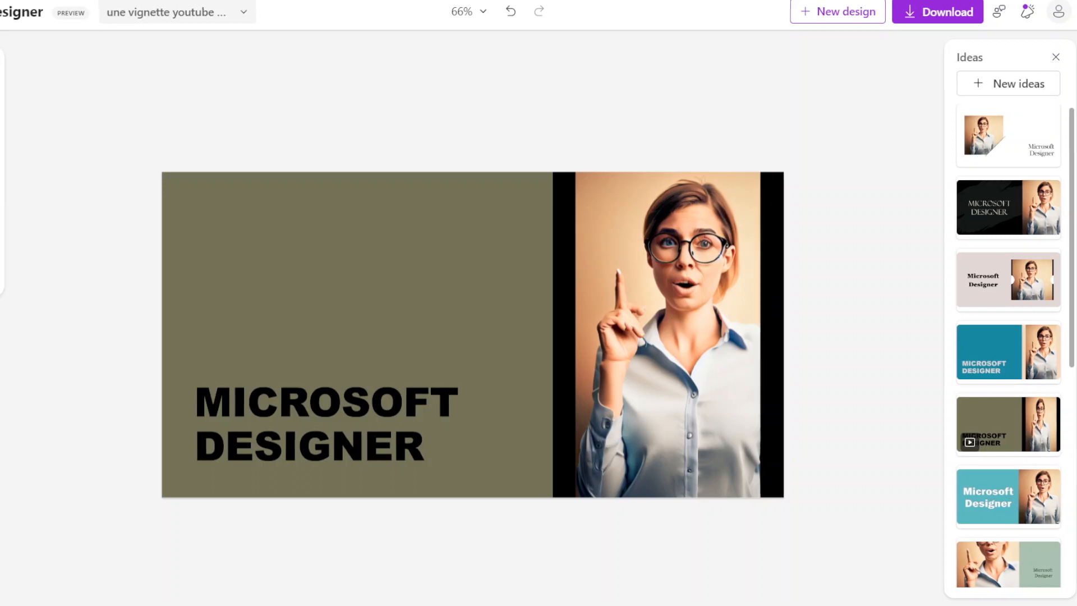
pyautogui.moveTo(0, 181); pyautogui.dragTo(0, 181)
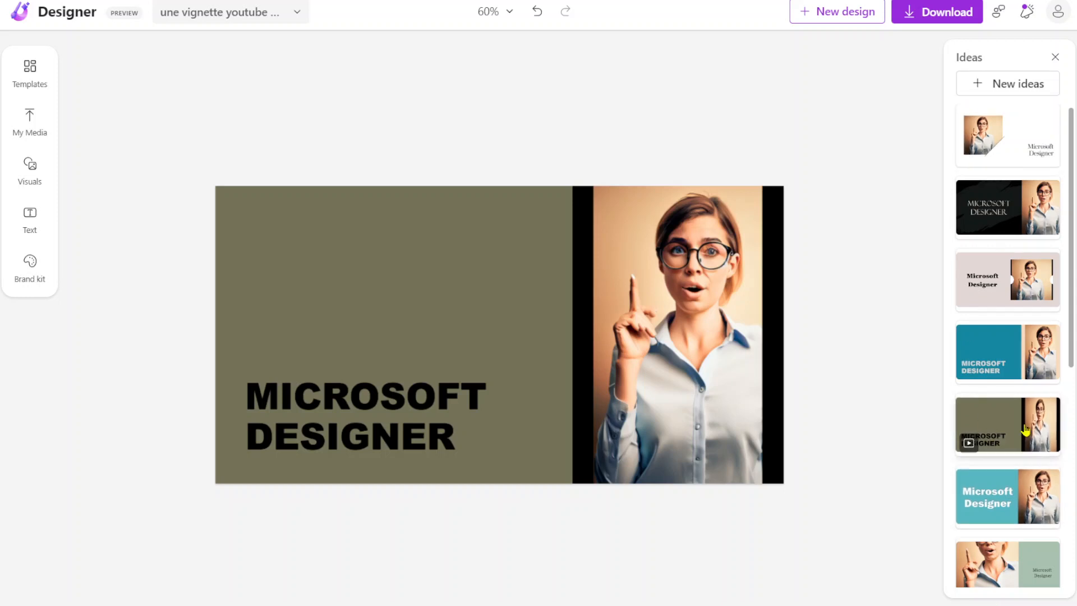
pyautogui.scroll(-3, 1011, 332)
pyautogui.scroll(-5, 1010, 332)
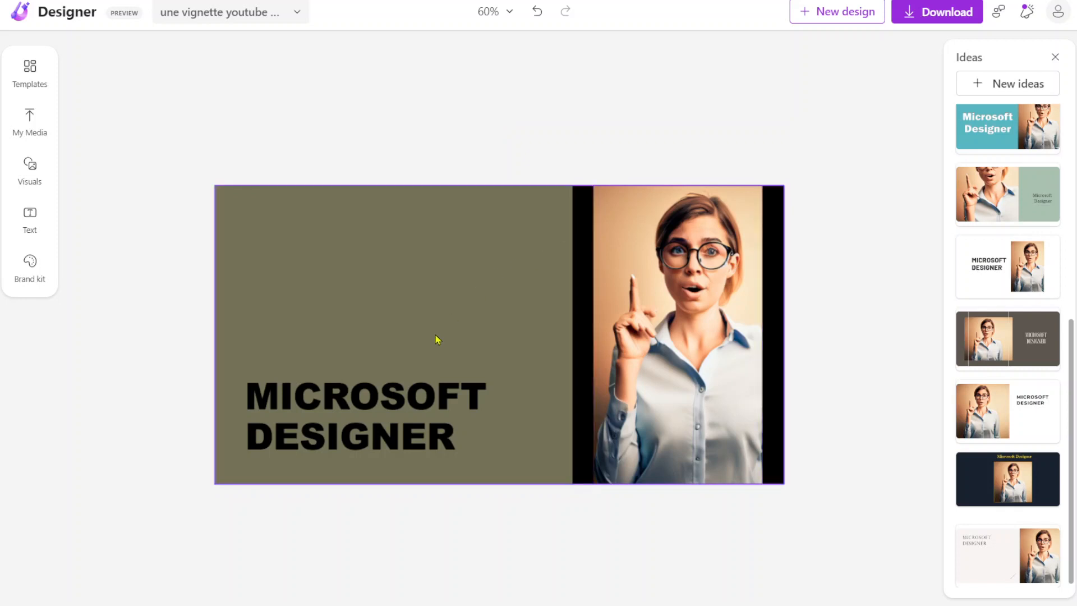
# Step: Enlarge the MICROSOFT DESIGNER title to font size 61
pyautogui.click(491, 402)
pyautogui.moveTo(502, 413); pyautogui.dragTo(532, 413)
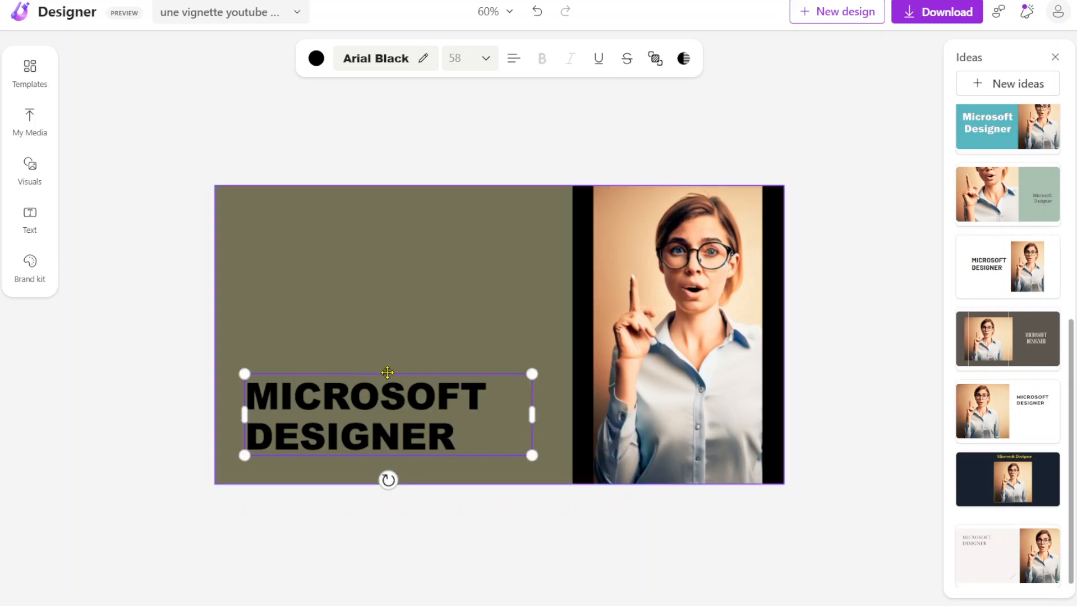
pyautogui.moveTo(533, 373); pyautogui.dragTo(547, 371)
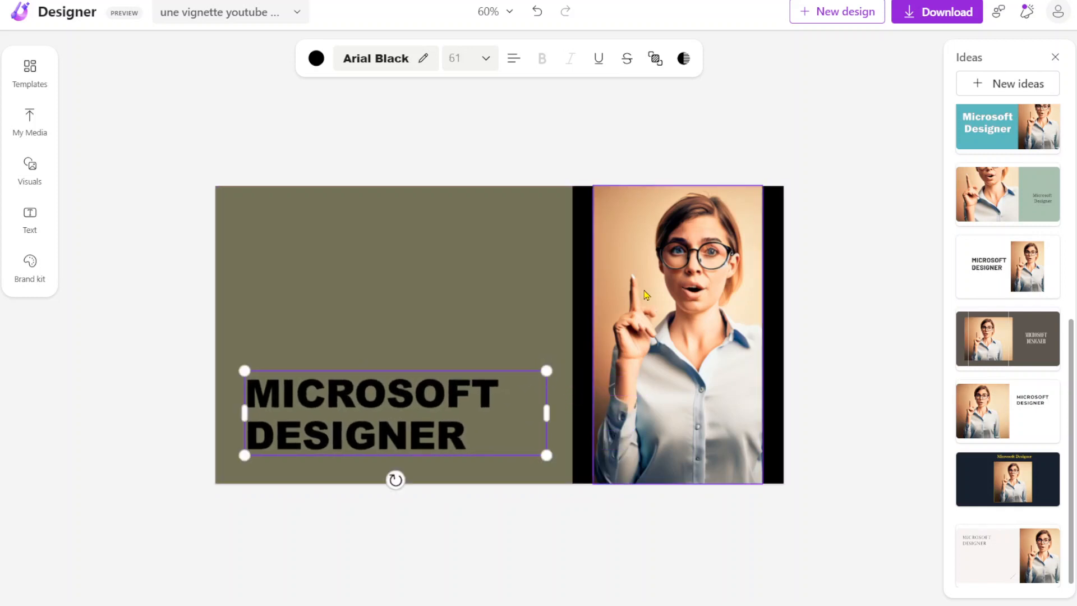
# Step: Enlarge the woman's photo over the inner black band and move it flush with the design's right edge
pyautogui.click(601, 331)
pyautogui.moveTo(592, 332); pyautogui.dragTo(527, 333)
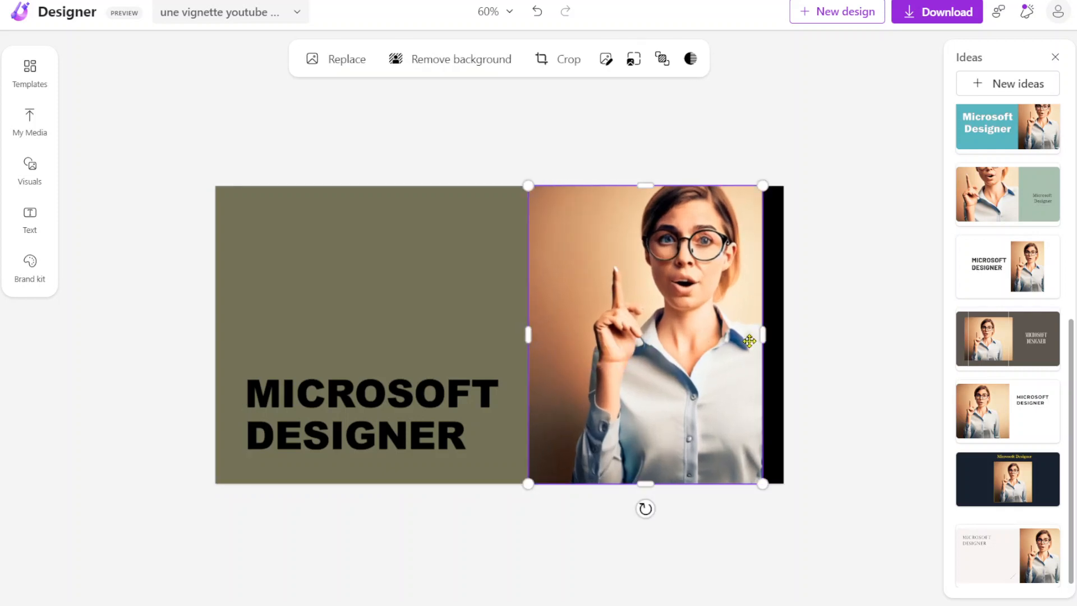
pyautogui.moveTo(726, 339); pyautogui.dragTo(747, 340)
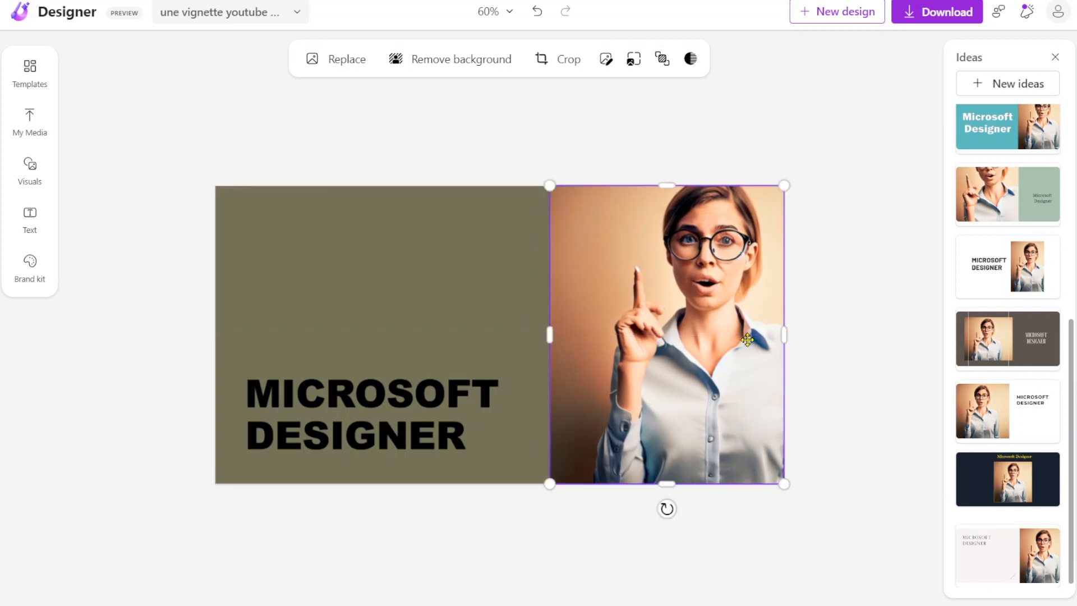
pyautogui.click(180, 227)
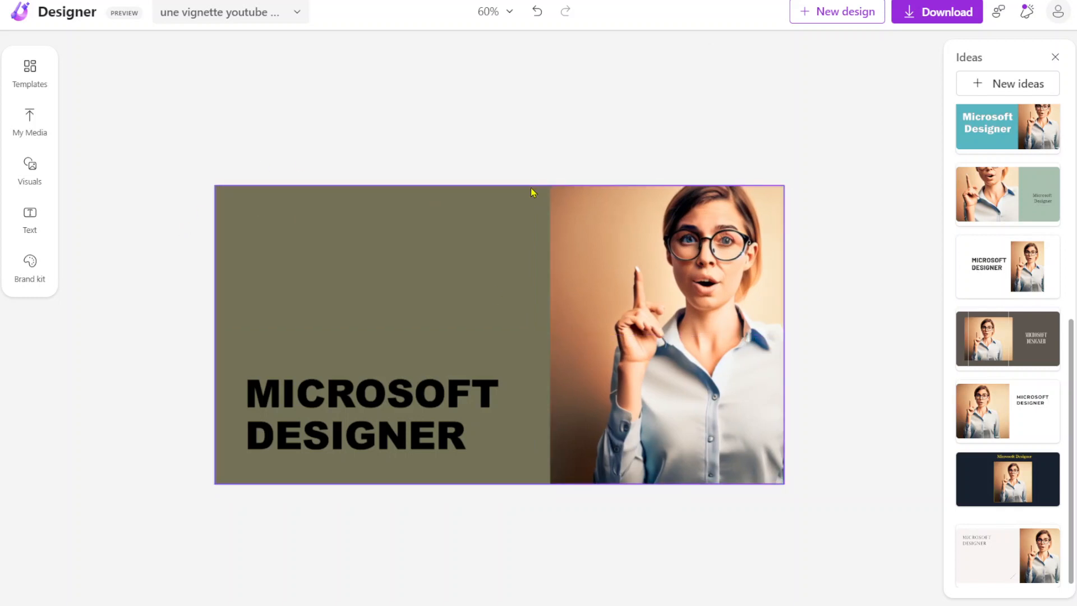
# Step: Change the color of the MICROSOFT DESIGNER title to white
pyautogui.click(364, 406)
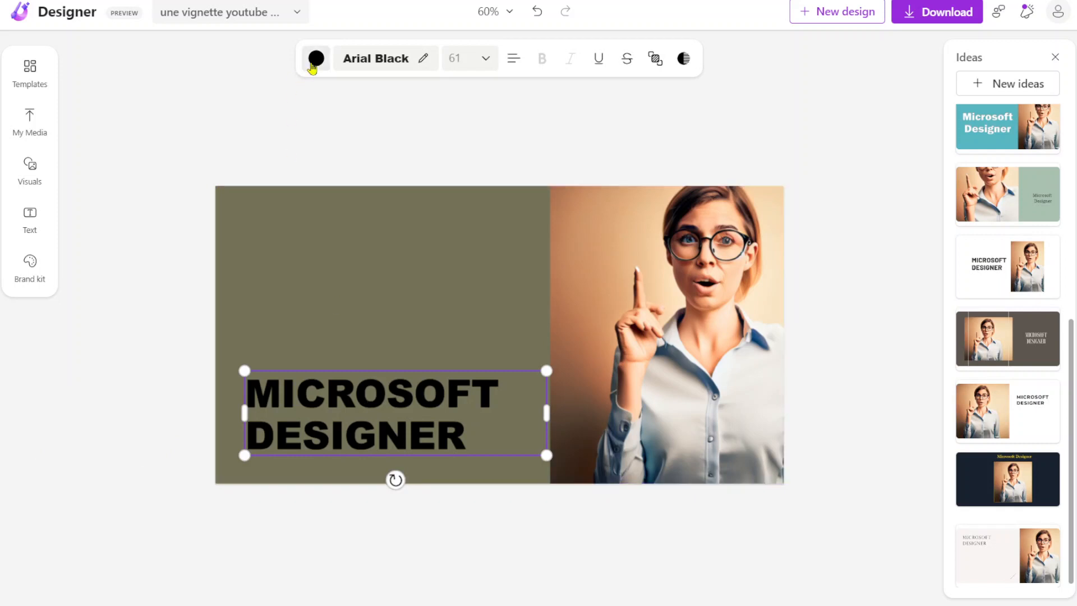
pyautogui.click(314, 61)
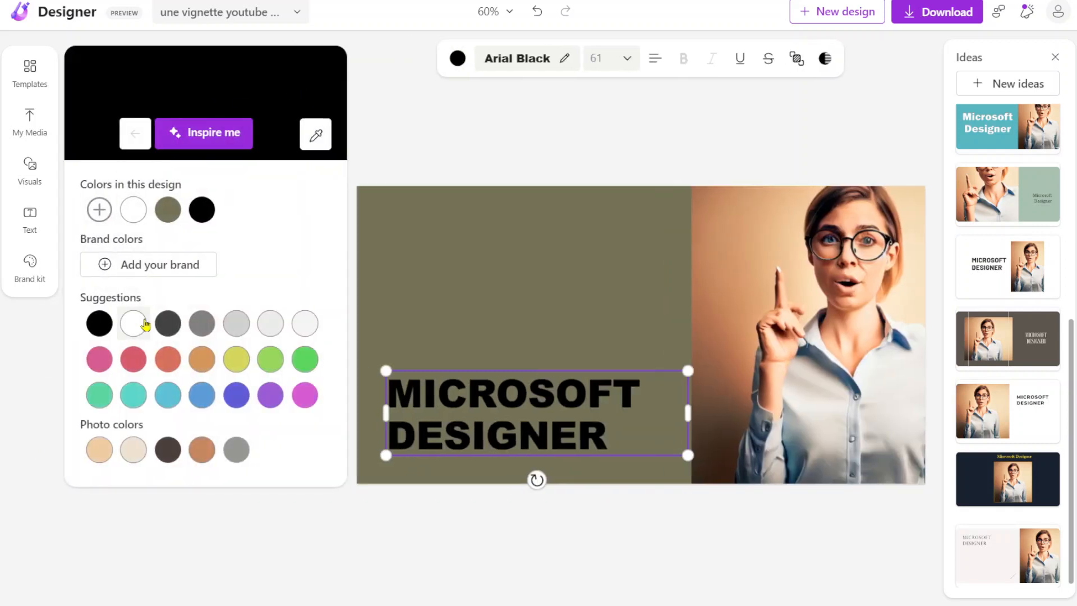
pyautogui.click(141, 325)
pyautogui.click(404, 228)
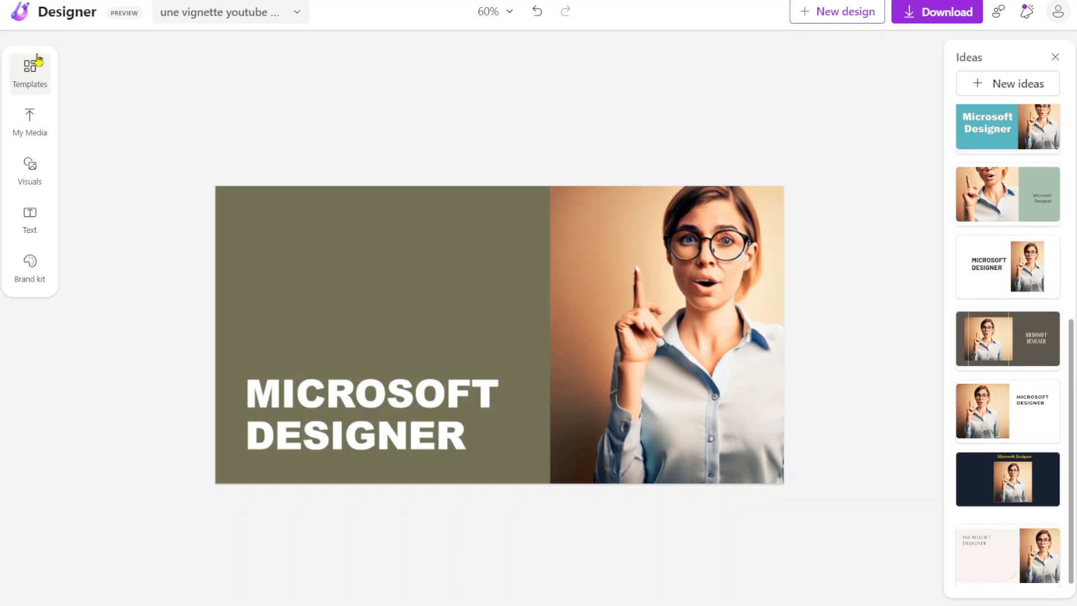
# Step: Browse the available design templates, including the travel and holiday ones
pyautogui.click(30, 70)
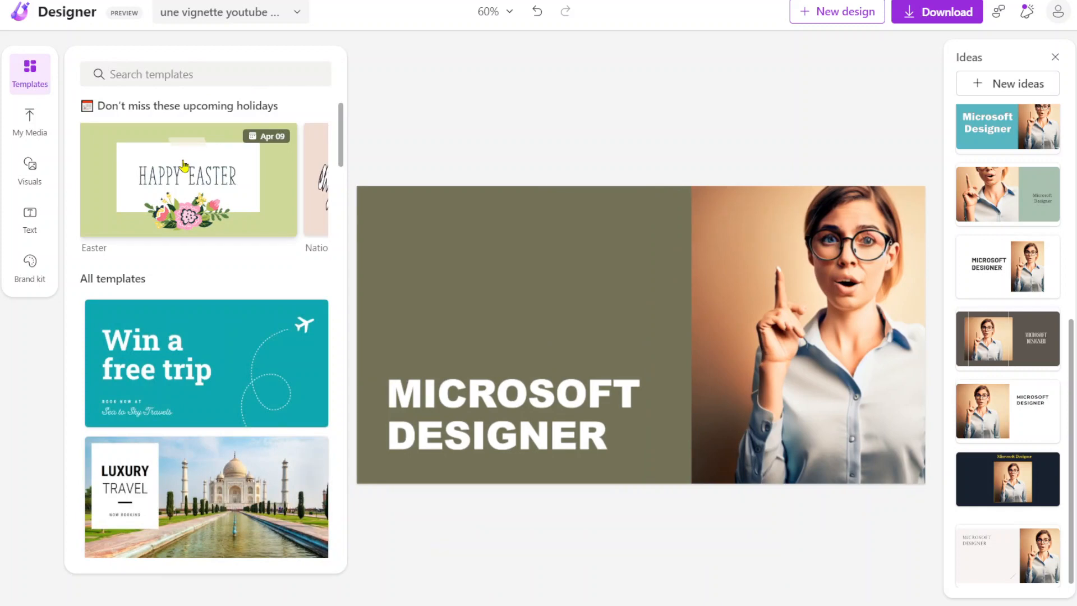
pyautogui.scroll(-6, 182, 164)
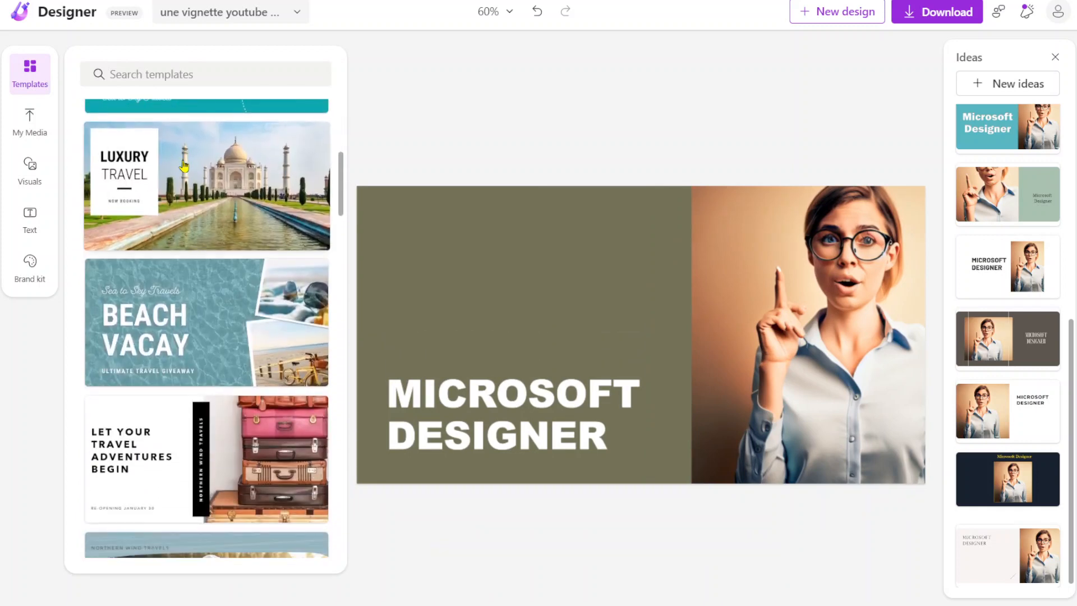
pyautogui.scroll(-6, 183, 164)
pyautogui.scroll(5, 183, 164)
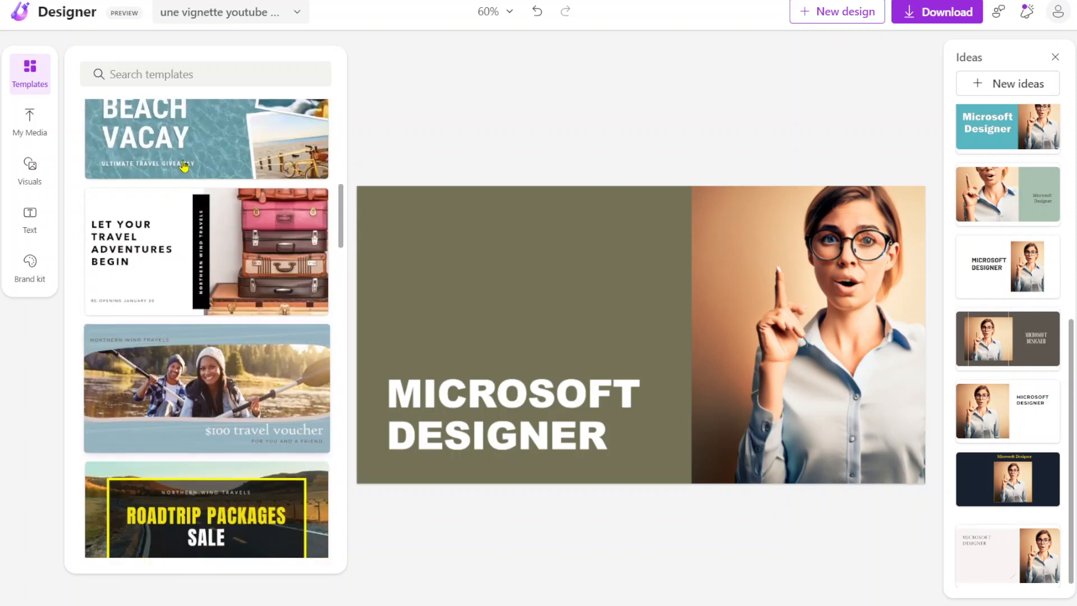
pyautogui.scroll(-5, 182, 164)
pyautogui.scroll(-7, 184, 166)
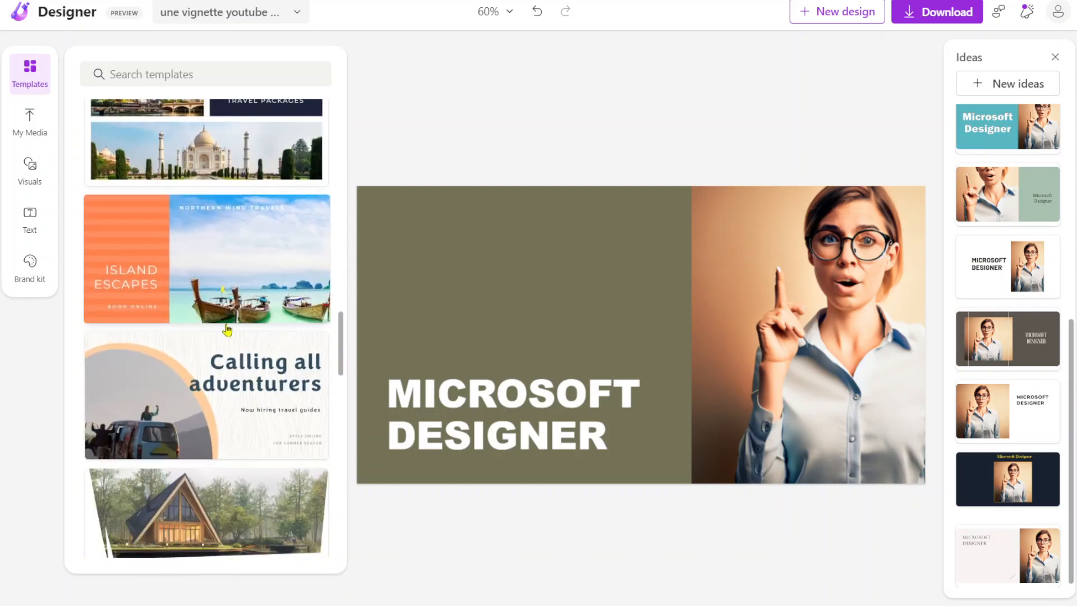
pyautogui.scroll(-6, 256, 315)
pyautogui.scroll(3, 301, 291)
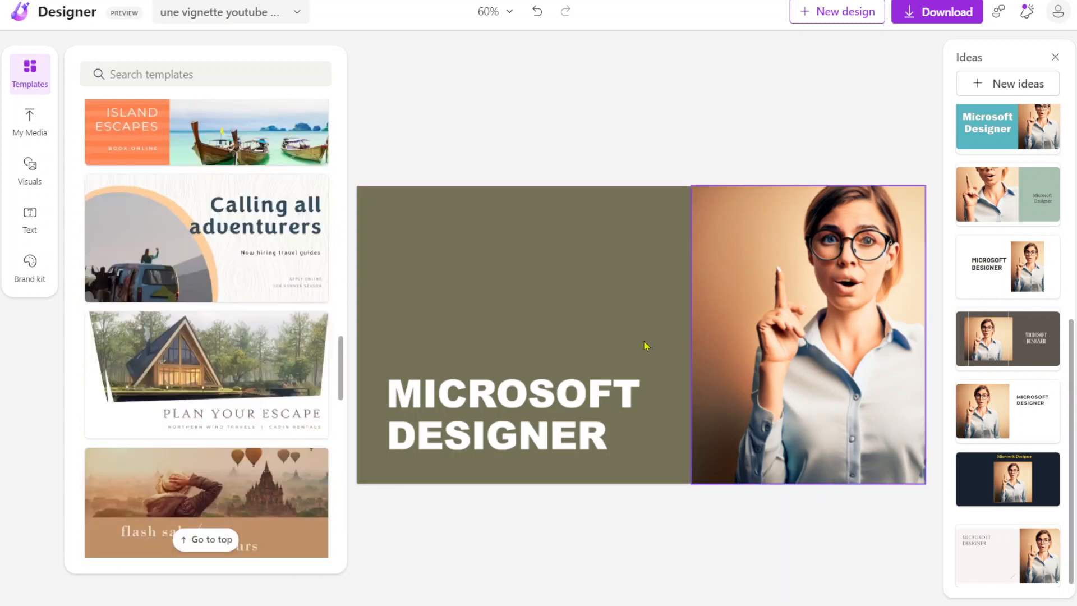
pyautogui.scroll(-7, 299, 251)
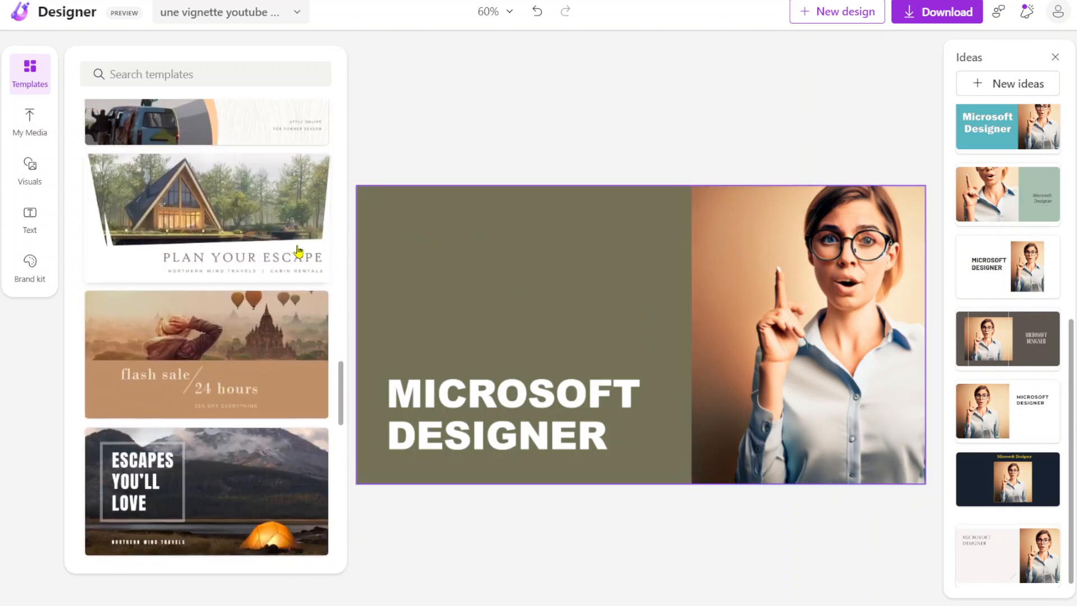
pyautogui.scroll(-4, 299, 252)
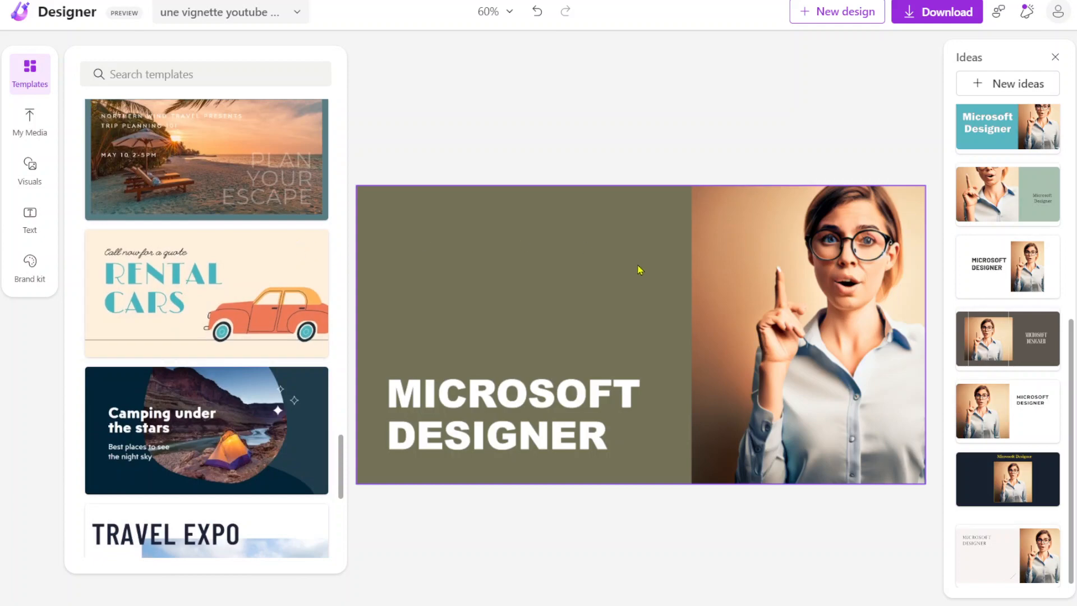
pyautogui.scroll(-12, 235, 243)
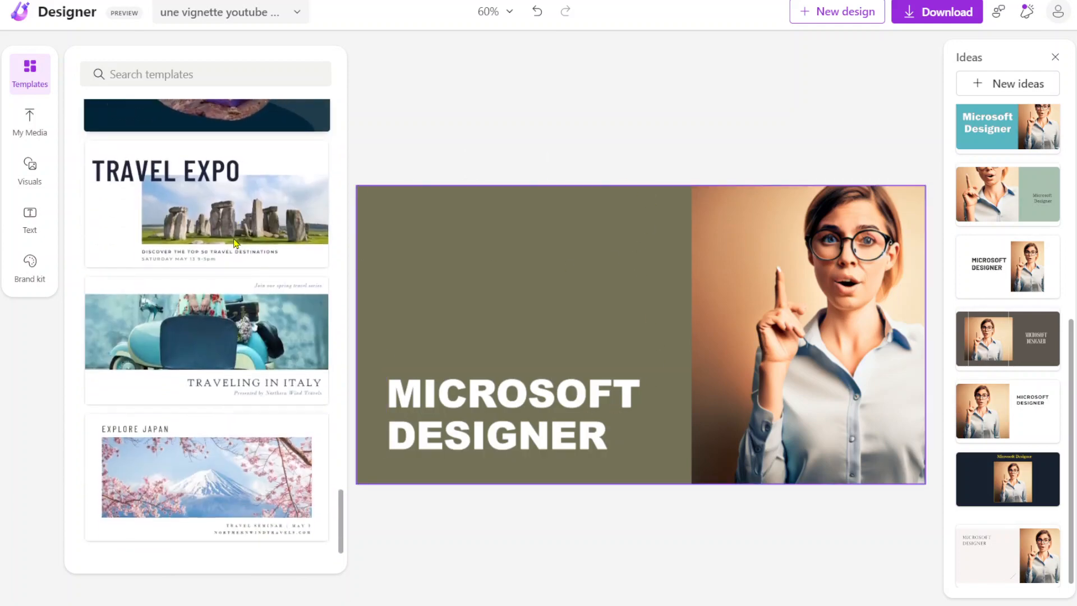
pyautogui.scroll(20, 235, 243)
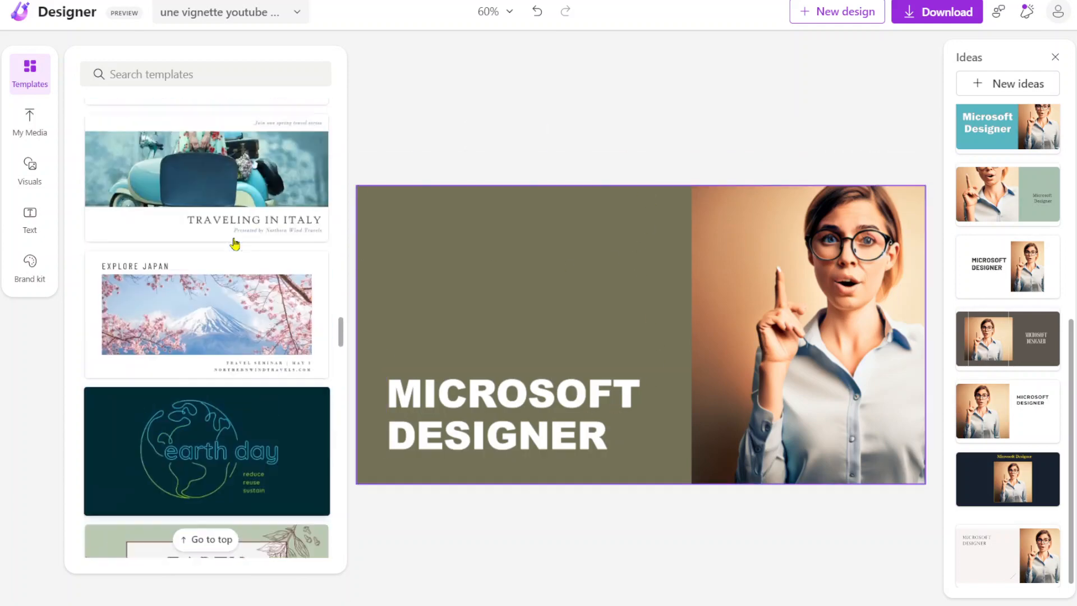
pyautogui.scroll(3, 235, 243)
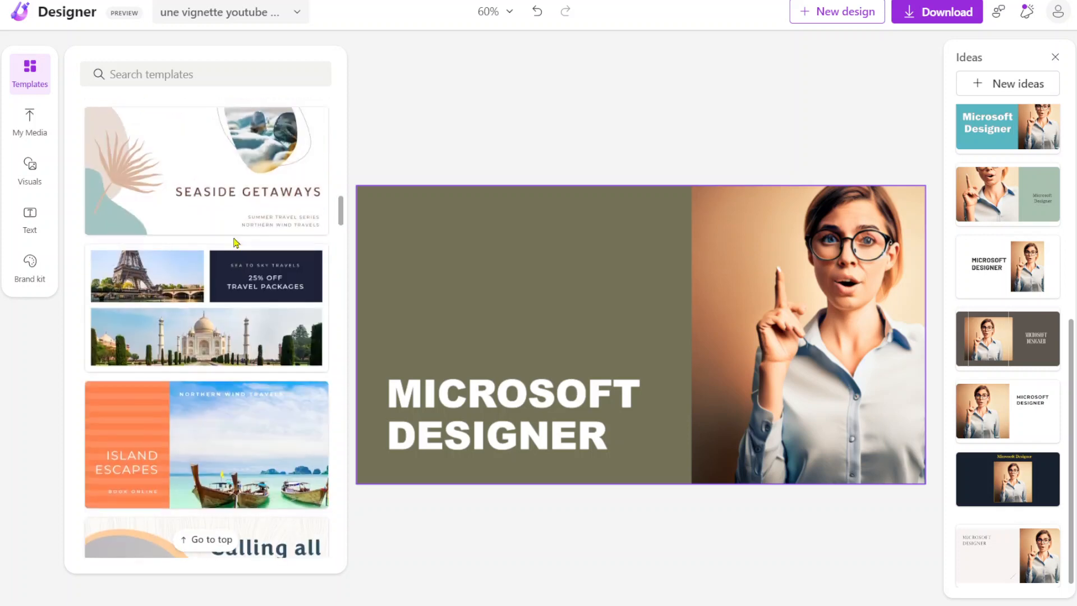
# Step: Search the templates for "electronic" and look through the matching designs
pyautogui.click(220, 73)
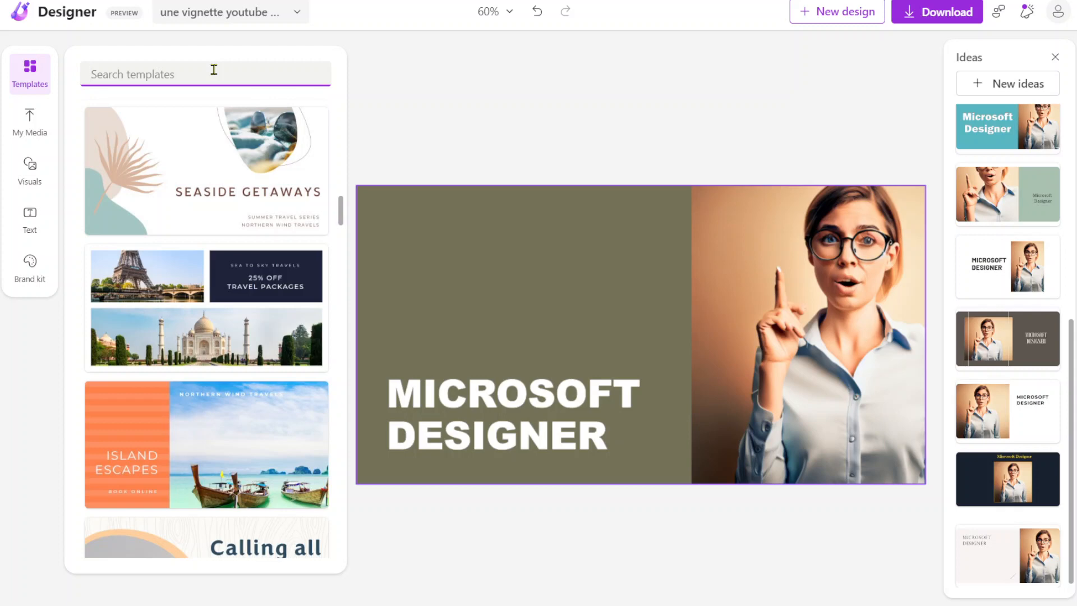
pyautogui.write('electronic')
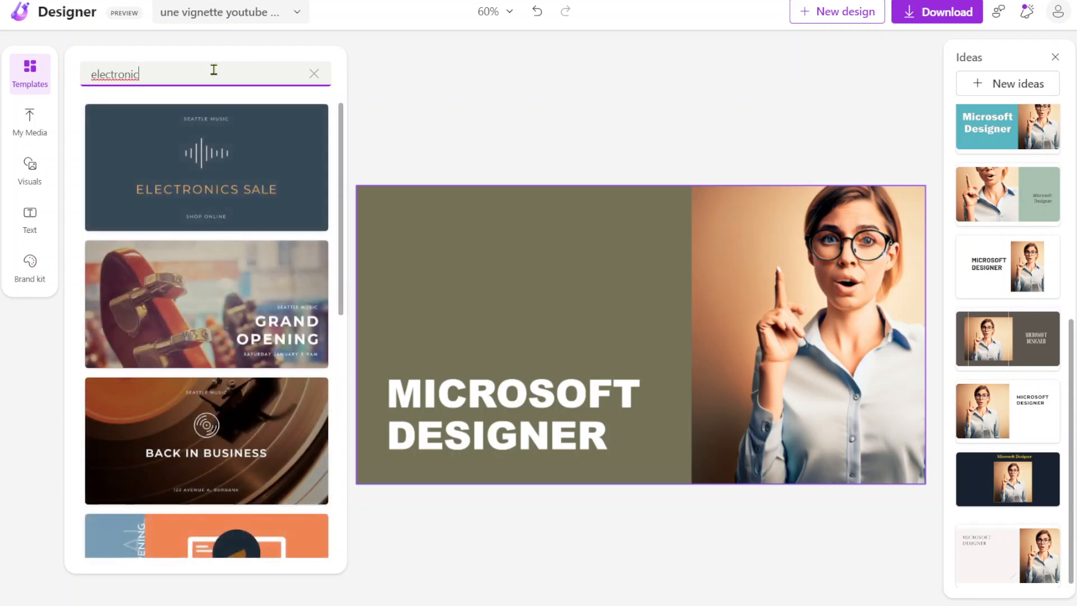
pyautogui.scroll(-10, 182, 240)
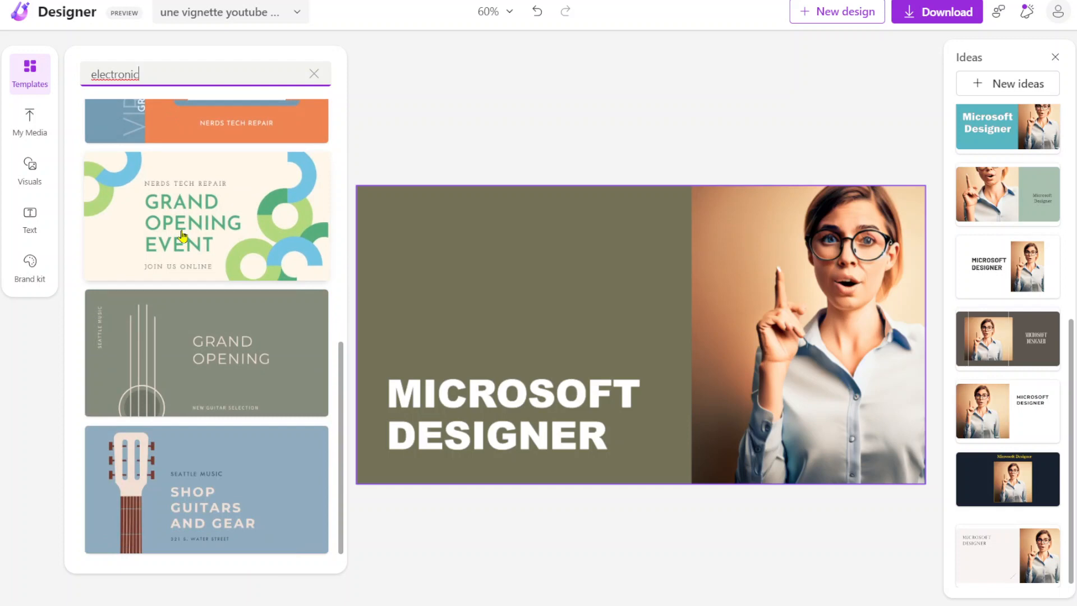
pyautogui.scroll(10, 182, 236)
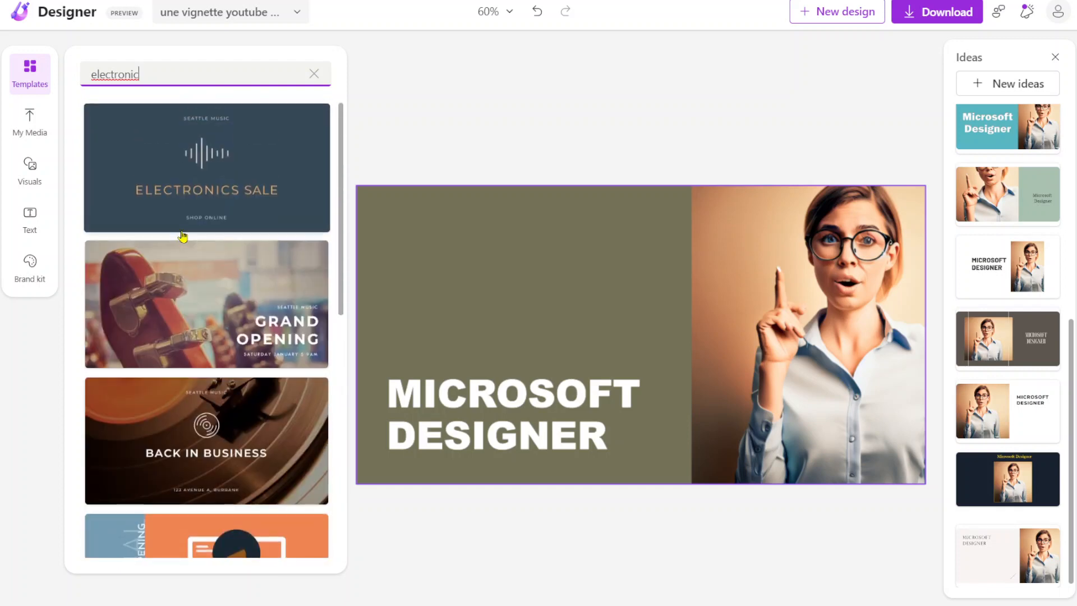
pyautogui.scroll(-1, 216, 400)
pyautogui.scroll(-8, 217, 400)
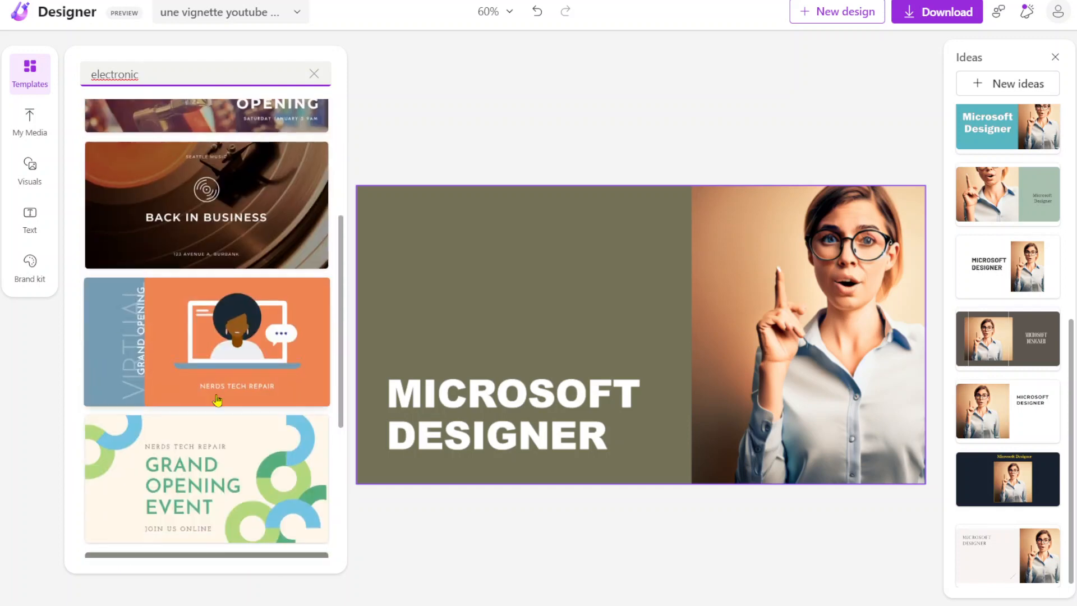
pyautogui.scroll(10, 216, 404)
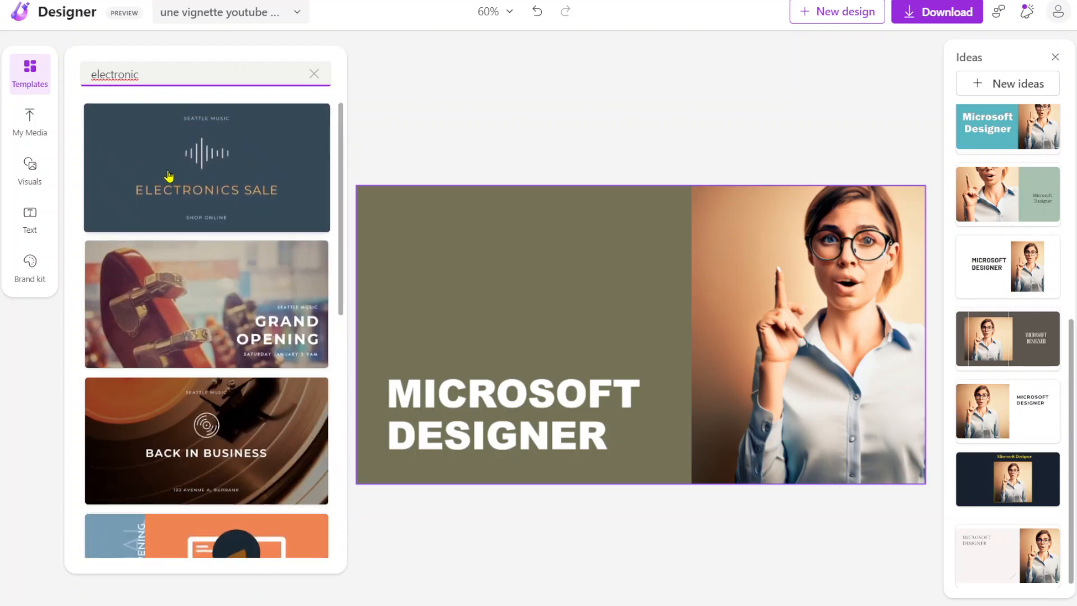
# Step: Add the teal-lit portrait of the man from the uploaded media and enlarge it over the design's olive area
pyautogui.click(27, 118)
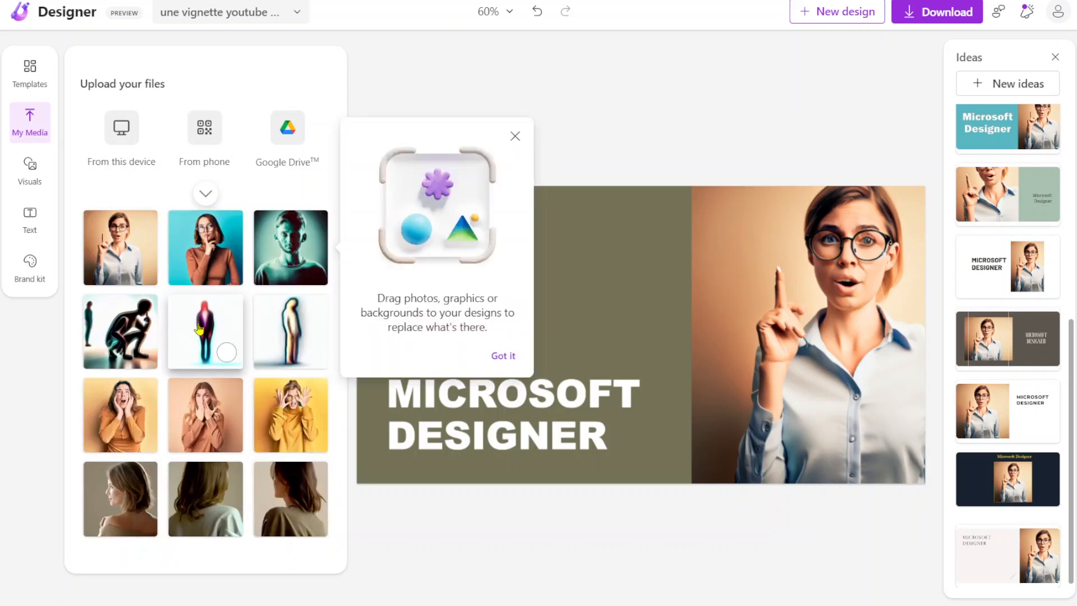
pyautogui.click(515, 135)
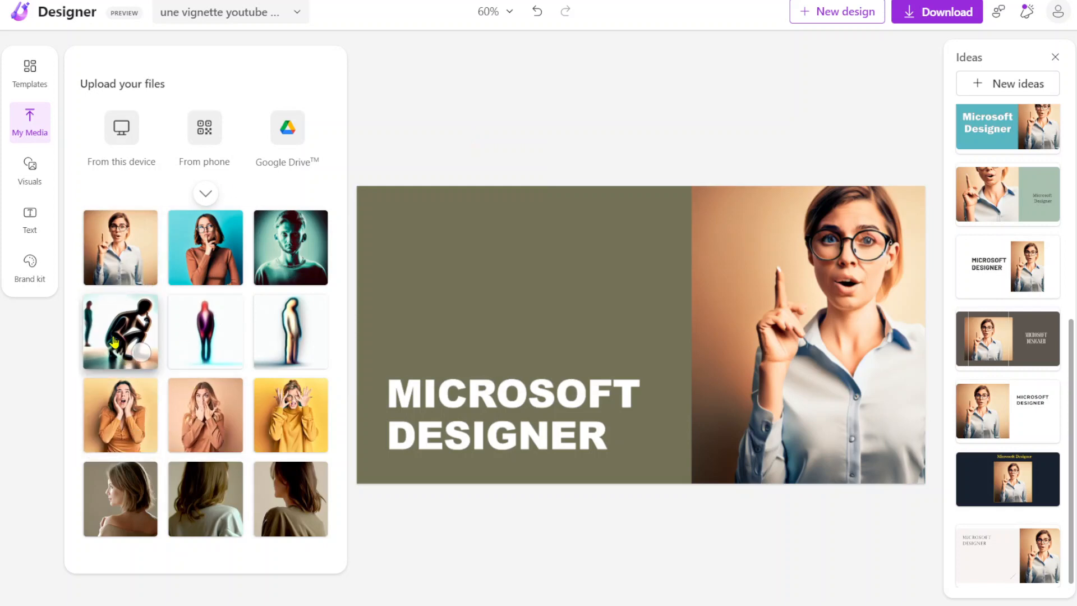
pyautogui.moveTo(280, 245); pyautogui.dragTo(432, 249)
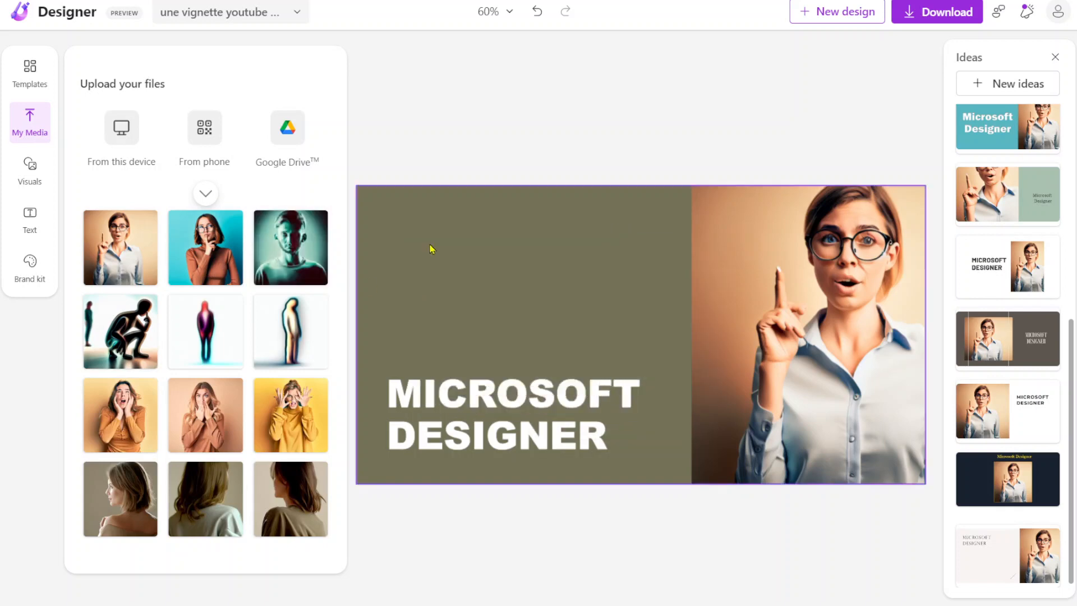
pyautogui.click(295, 251)
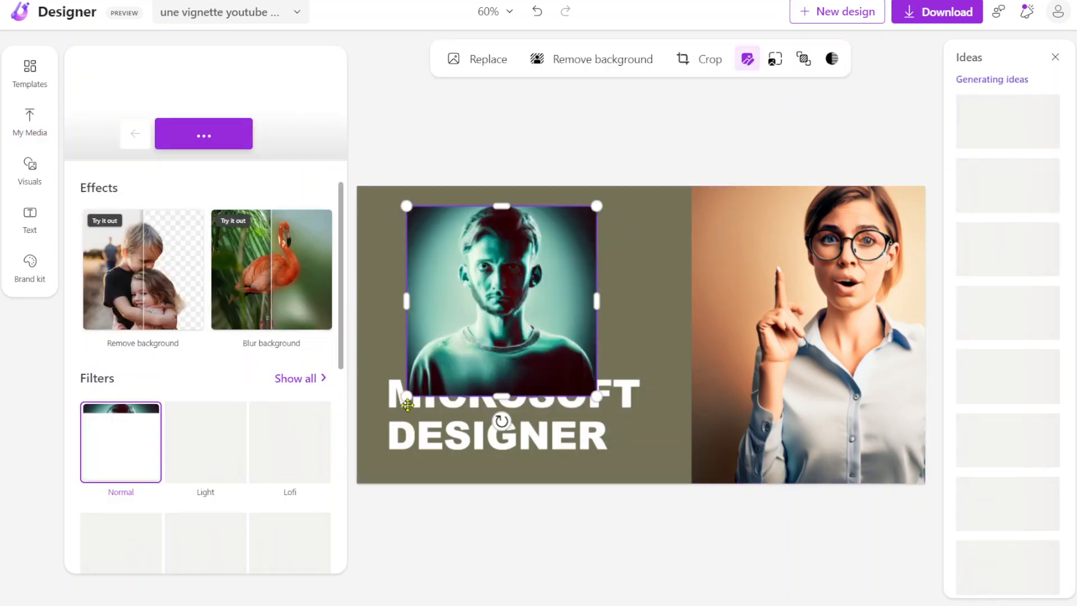
pyautogui.moveTo(408, 394); pyautogui.dragTo(349, 455)
pyautogui.moveTo(596, 207); pyautogui.dragTo(691, 133)
pyautogui.moveTo(558, 351); pyautogui.dragTo(560, 381)
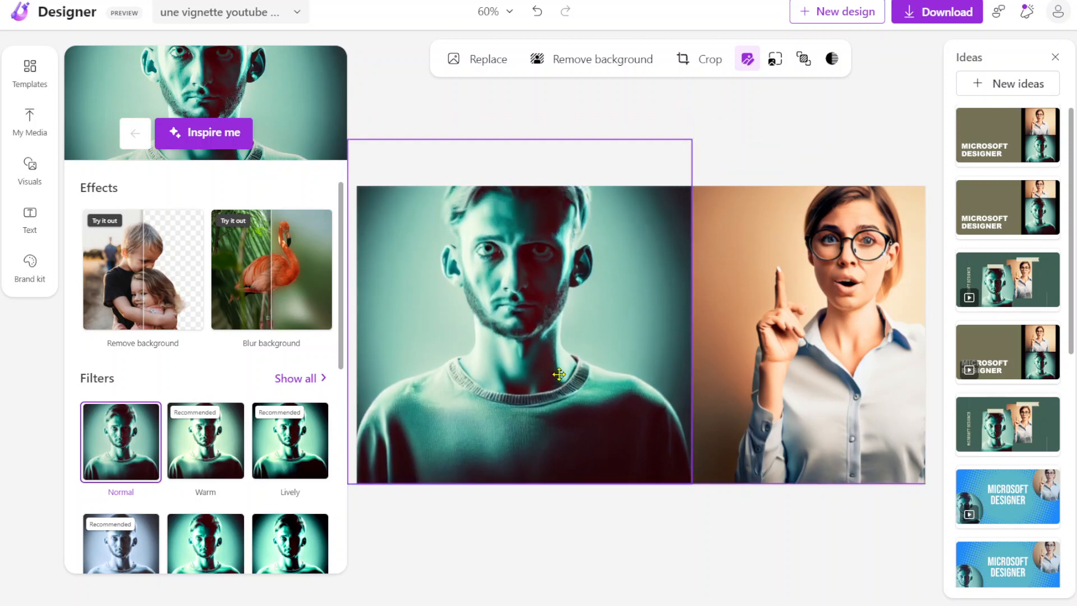
# Step: Send the man's portrait backward behind the MICROSOFT DESIGNER title and shift it down to show the top of his head
pyautogui.rightClick(560, 381)
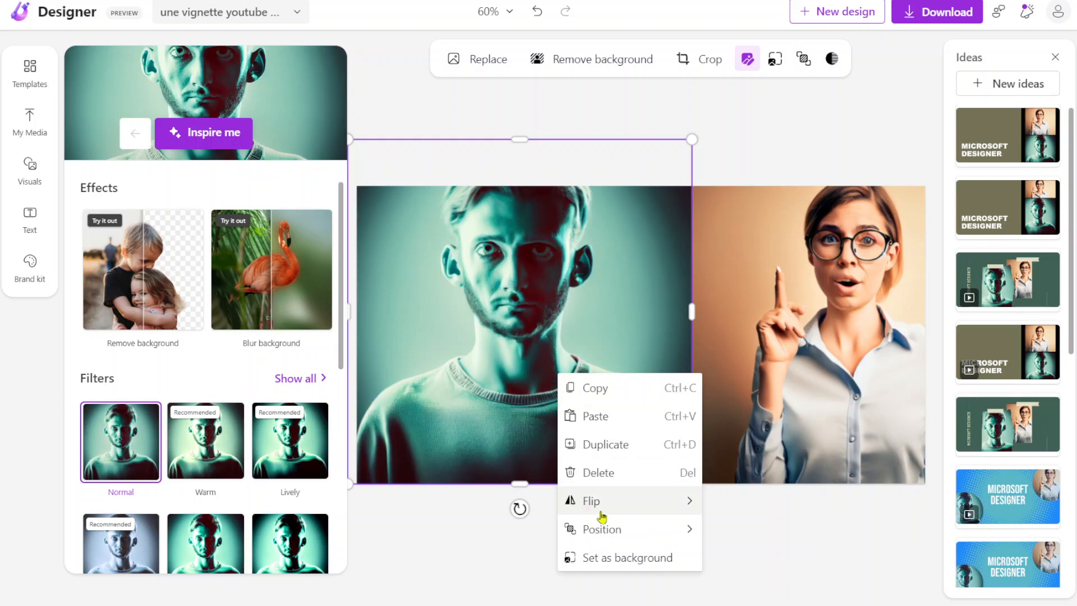
pyautogui.moveTo(638, 531)
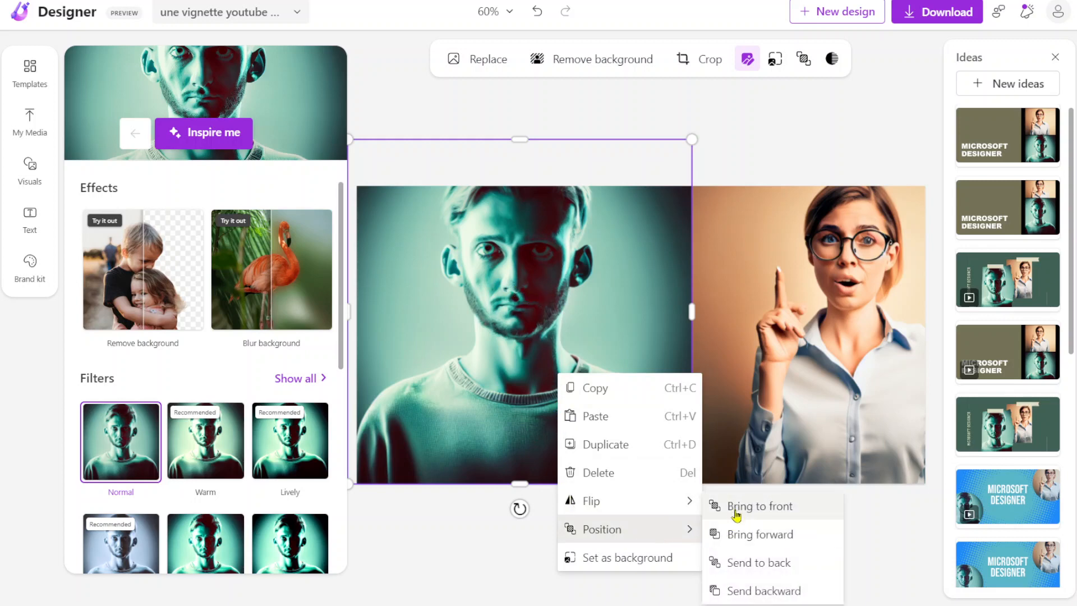
pyautogui.click(711, 589)
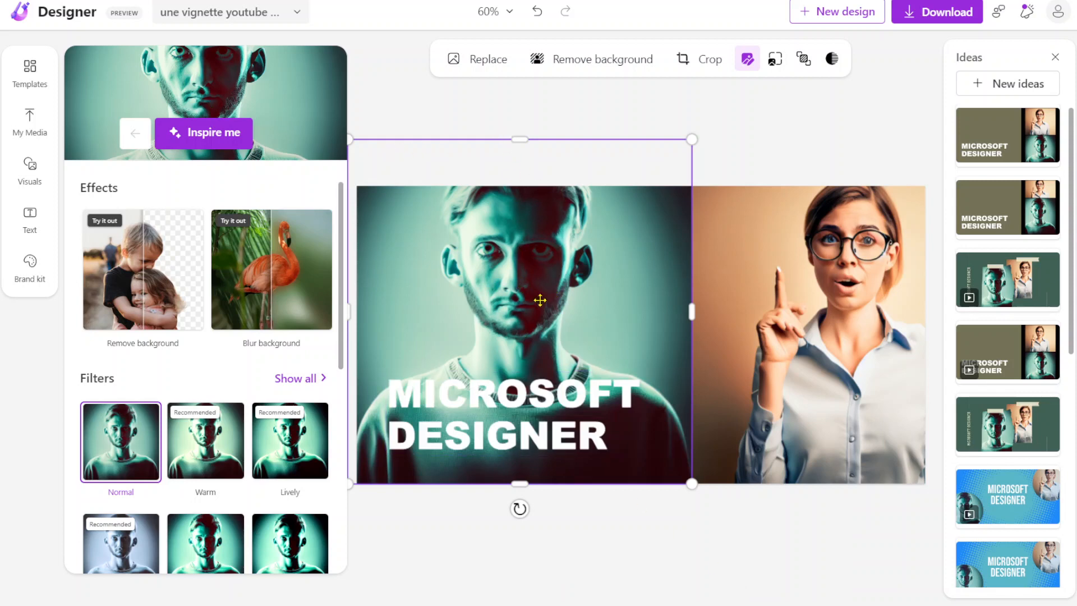
pyautogui.moveTo(540, 288); pyautogui.dragTo(538, 336)
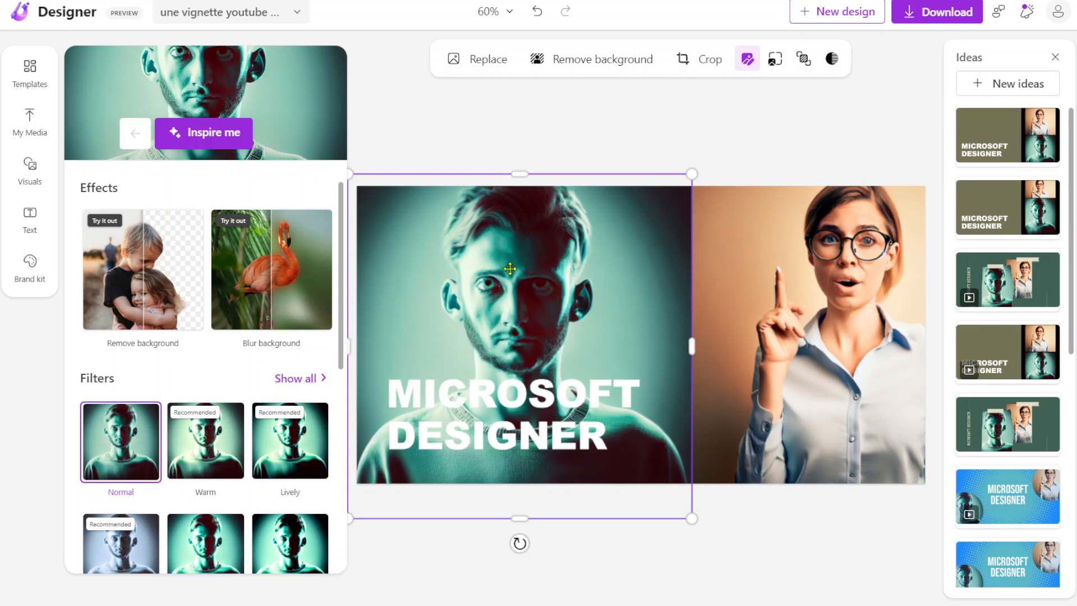
# Step: Delete the man's portrait from the design and look through the newly generated design ideas
pyautogui.press('Delete')
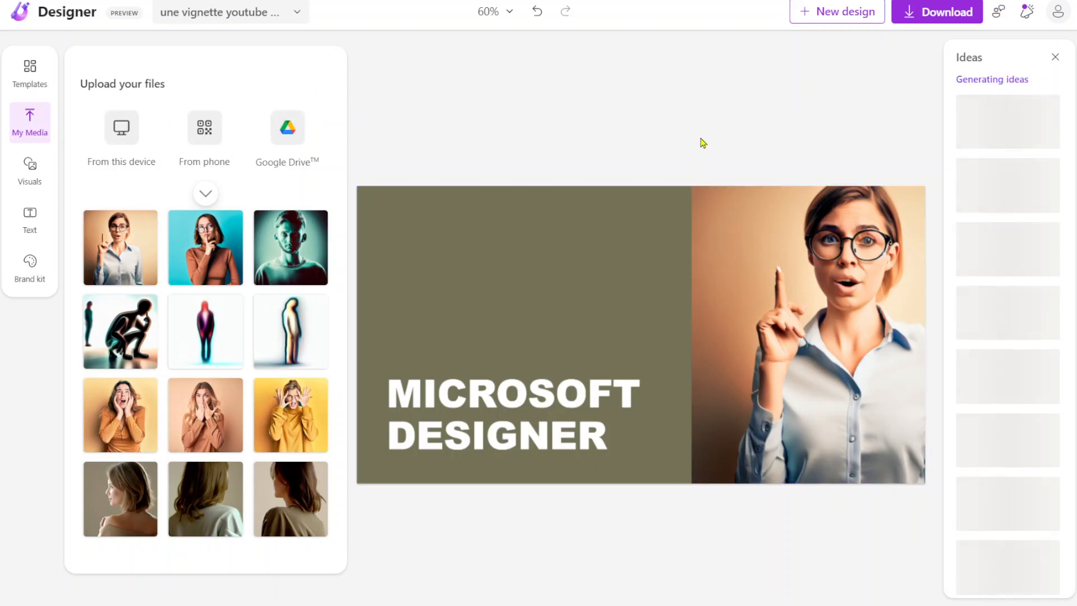
pyautogui.scroll(-1, 1010, 243)
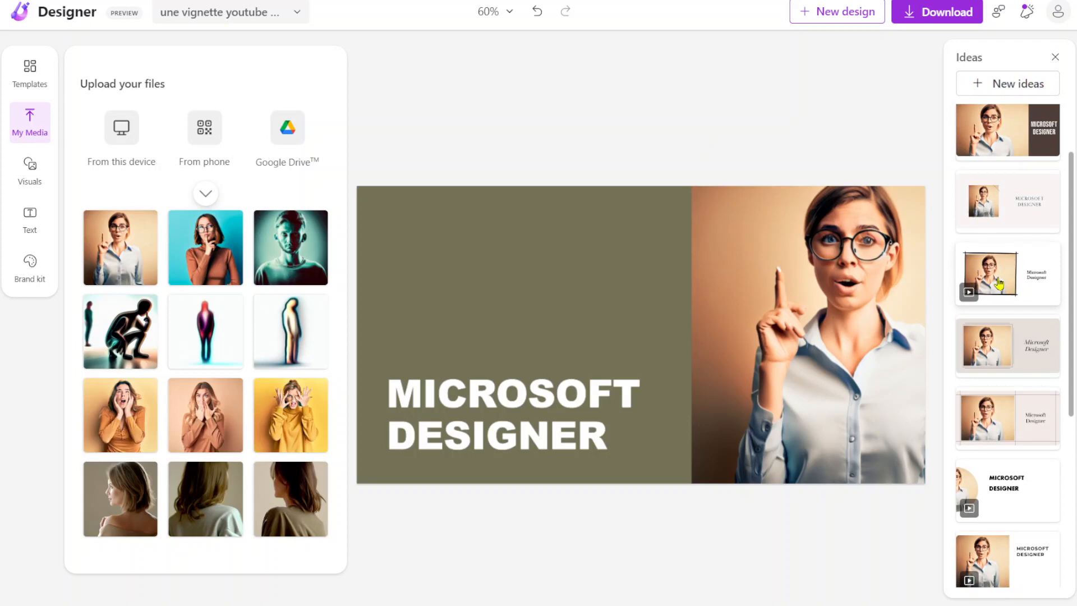
pyautogui.scroll(-5, 998, 284)
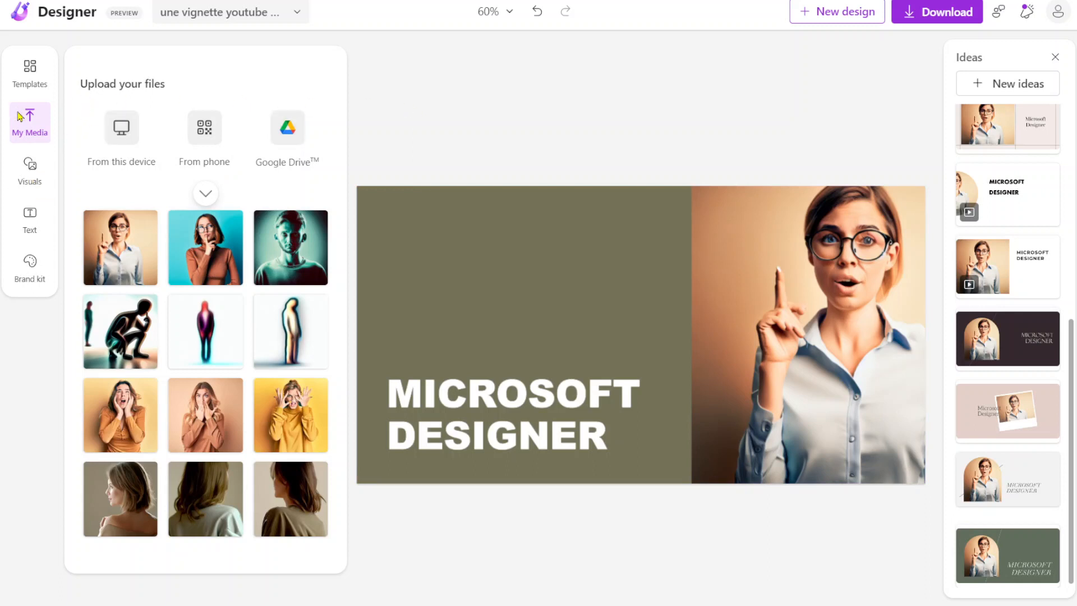
# Step: Browse the visuals library, including the recommended visuals, the AI image generation examples and the photo categories
pyautogui.click(30, 171)
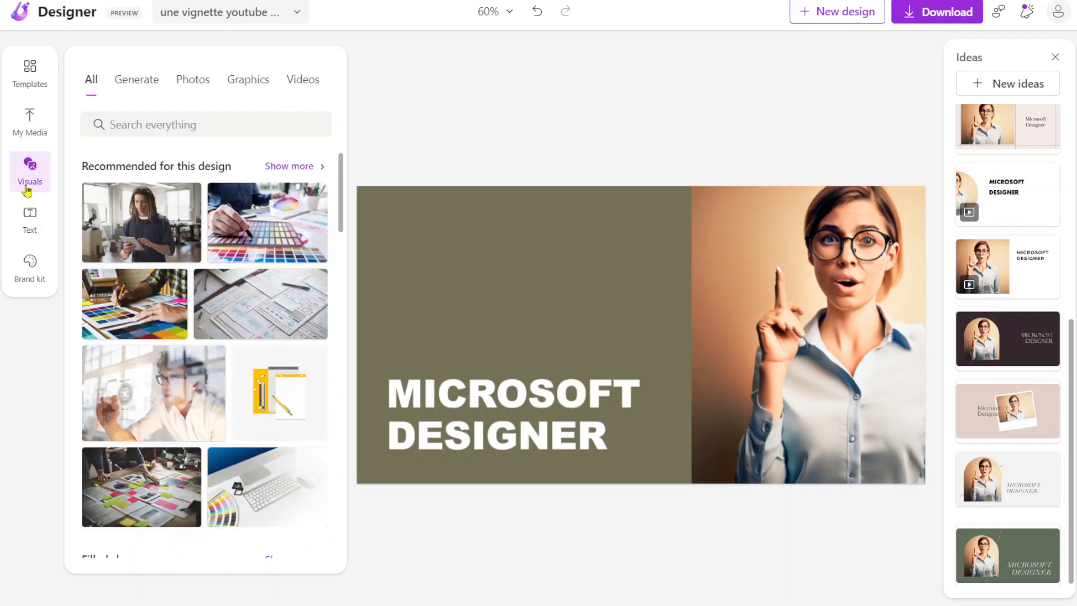
pyautogui.scroll(-5, 198, 247)
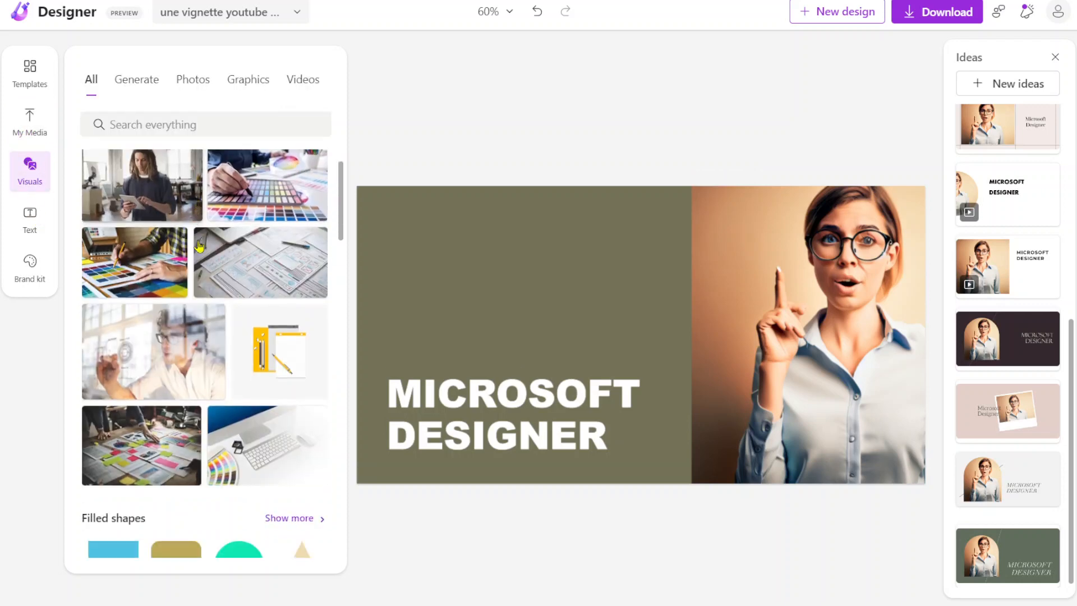
pyautogui.scroll(5, 198, 247)
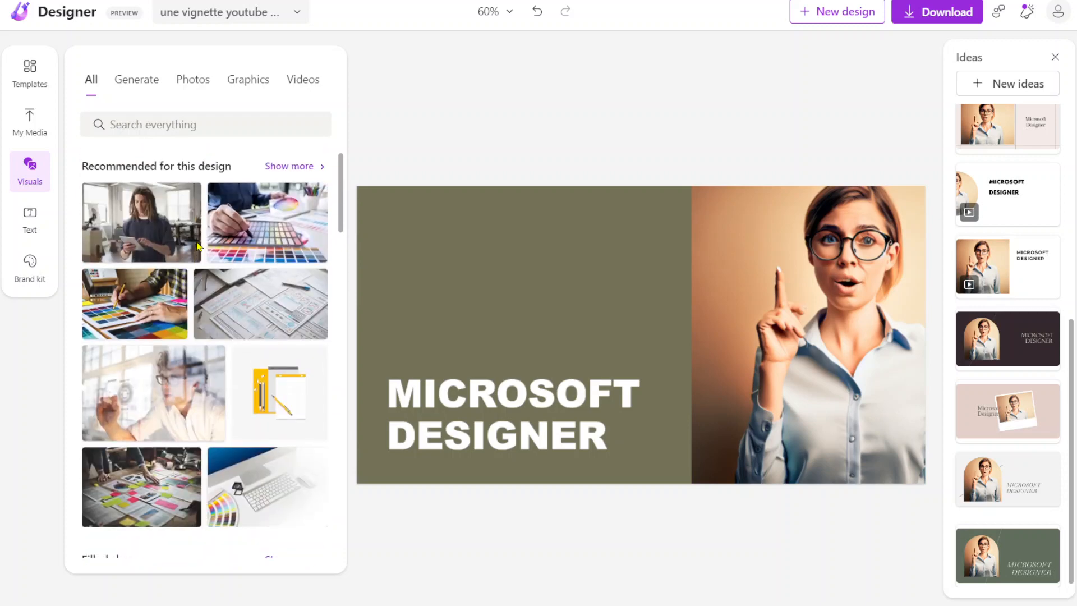
pyautogui.click(144, 85)
pyautogui.scroll(-1, 168, 207)
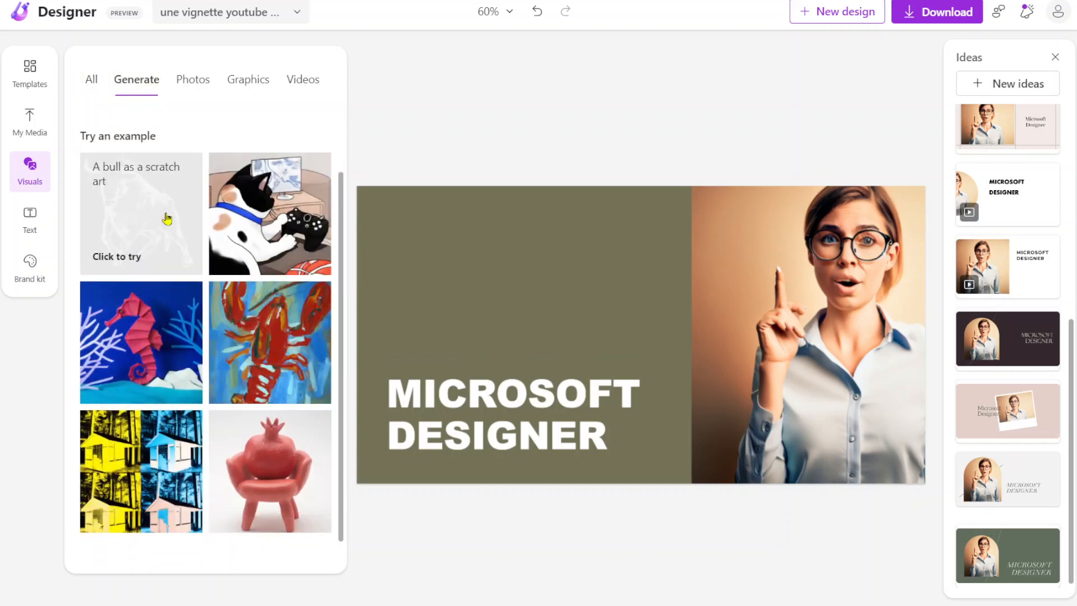
pyautogui.scroll(1, 166, 219)
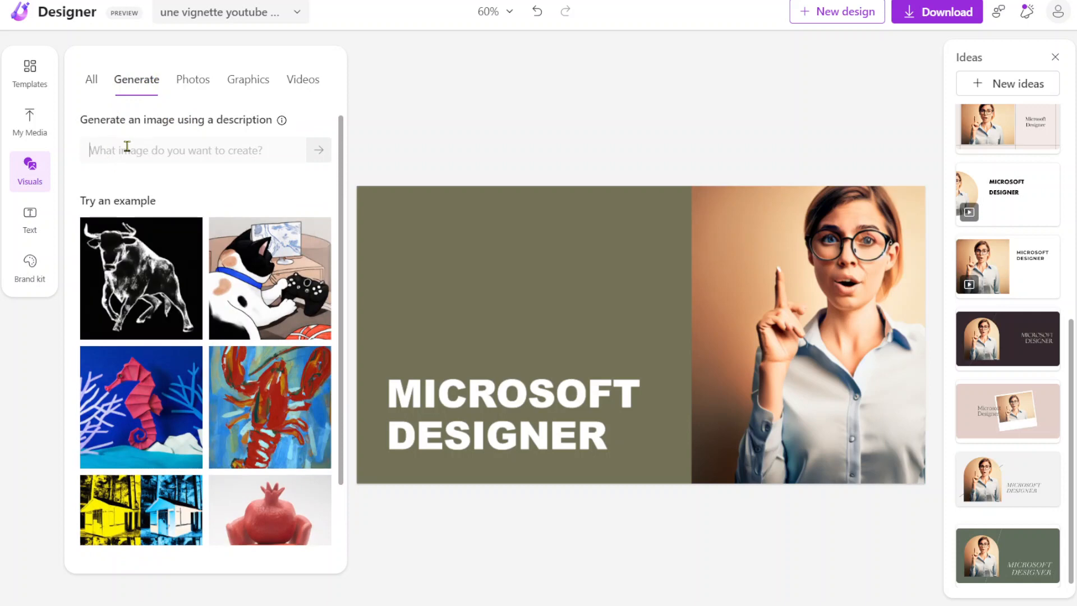
pyautogui.click(192, 79)
pyautogui.scroll(-3, 187, 223)
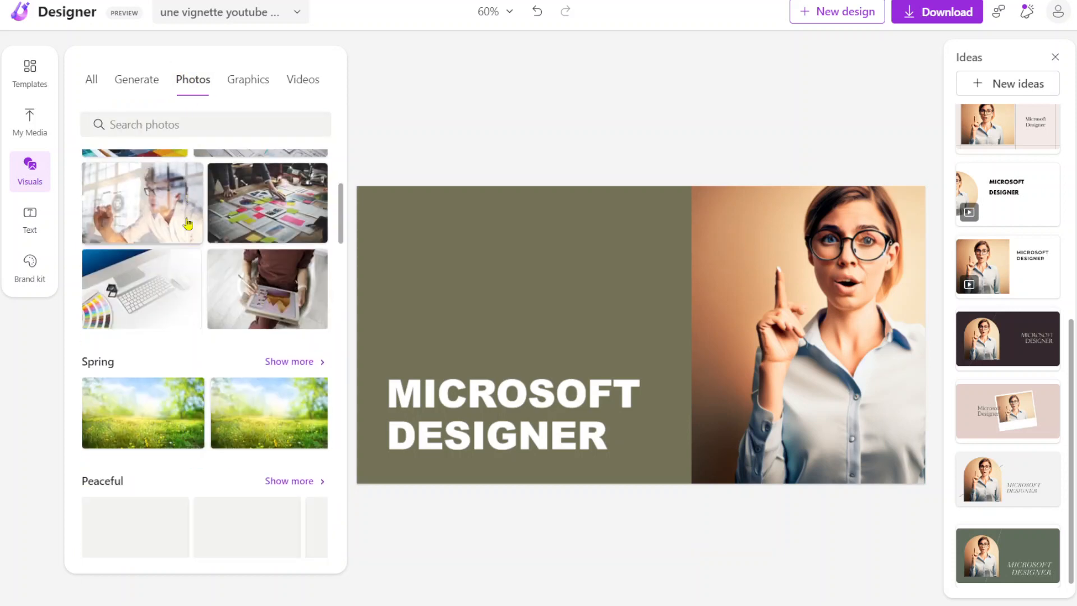
pyautogui.scroll(-1, 188, 221)
pyautogui.scroll(4, 187, 168)
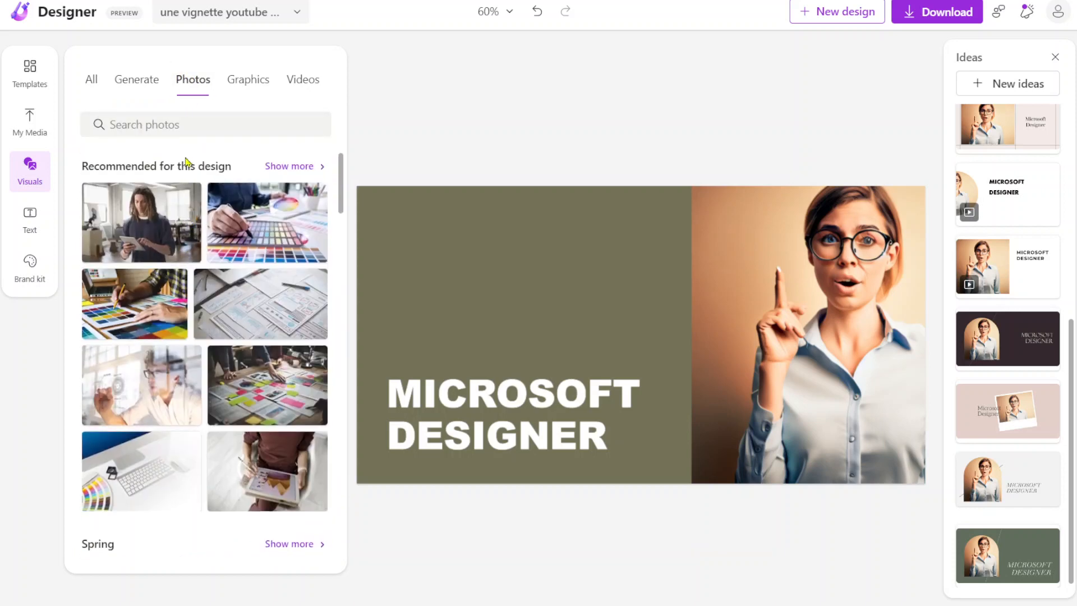
# Step: Search the photos for "informatique" and add the dark blue circuit board photo with gold traces to the design
pyautogui.click(191, 124)
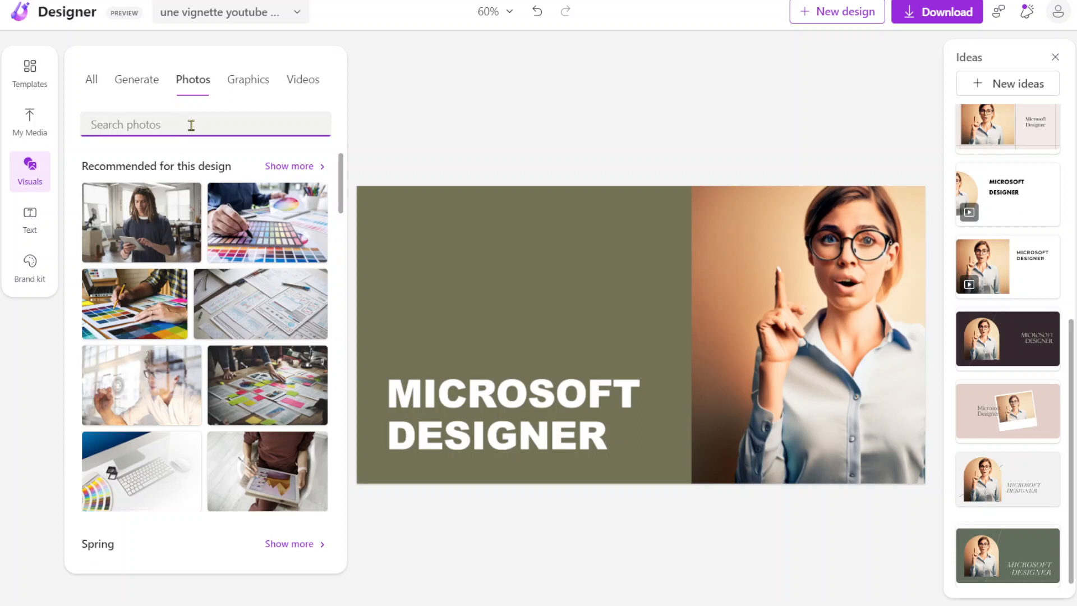
pyautogui.write('informatique')
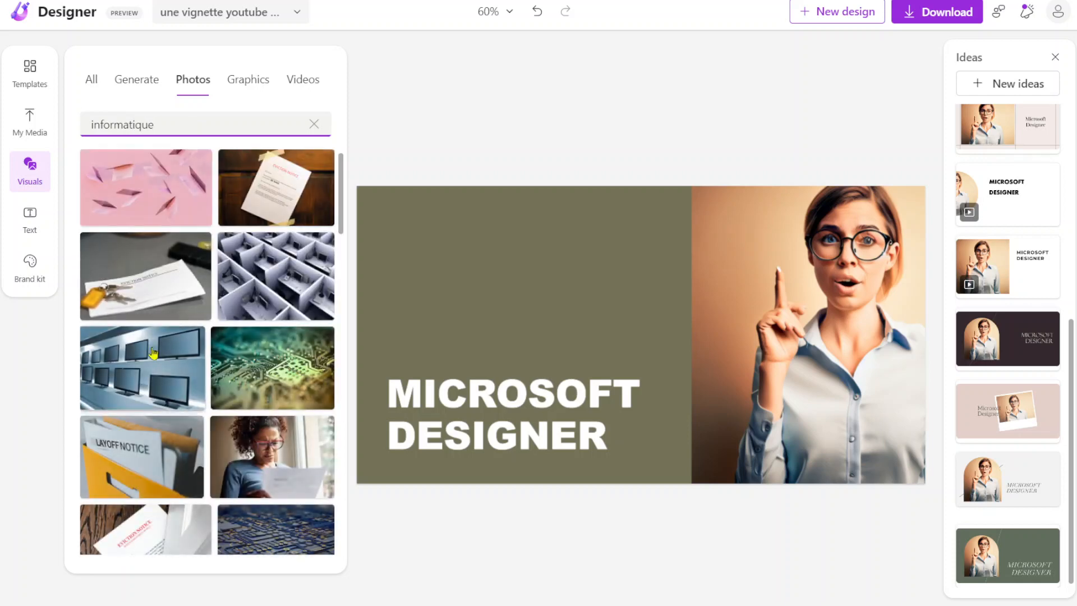
pyautogui.scroll(-1, 153, 353)
pyautogui.scroll(-5, 154, 352)
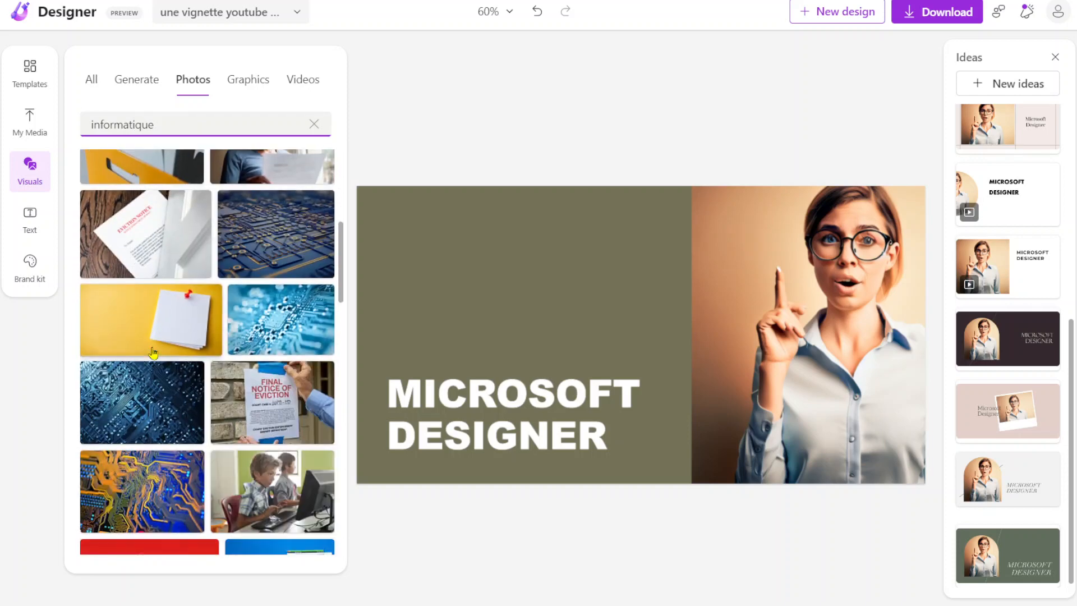
pyautogui.click(290, 226)
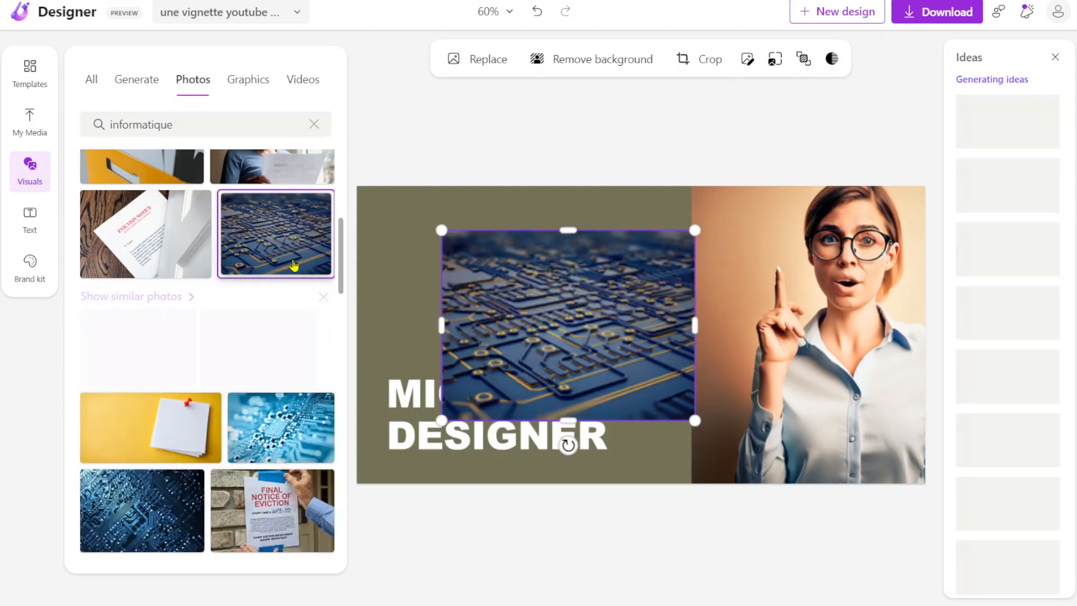
# Step: Move the circuit board photo to the design's upper-left corner and enlarge it to cover the whole olive area
pyautogui.doubleClick(441, 231)
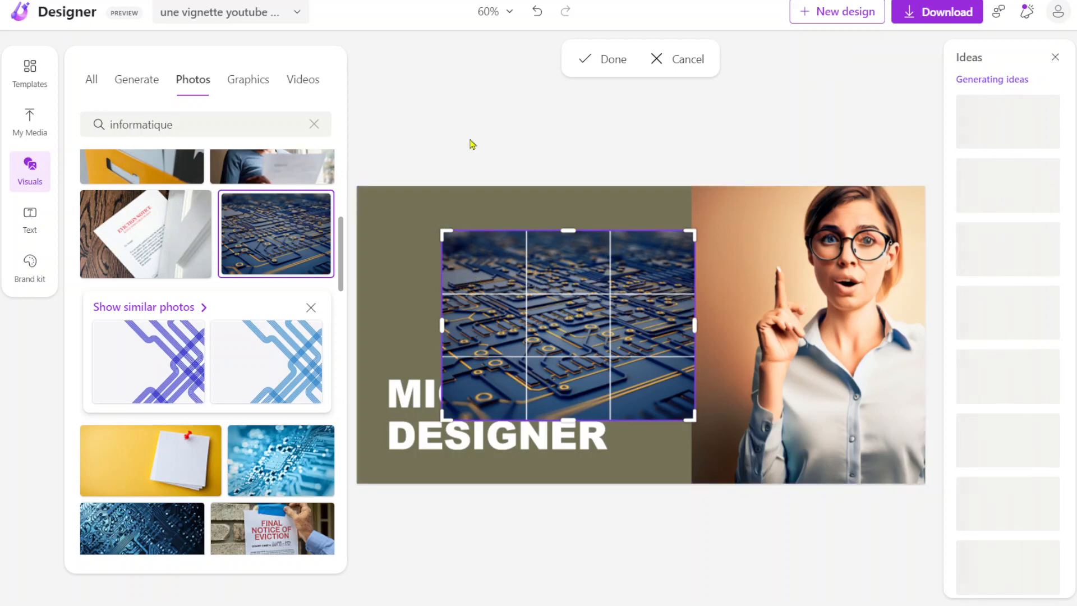
pyautogui.click(550, 311)
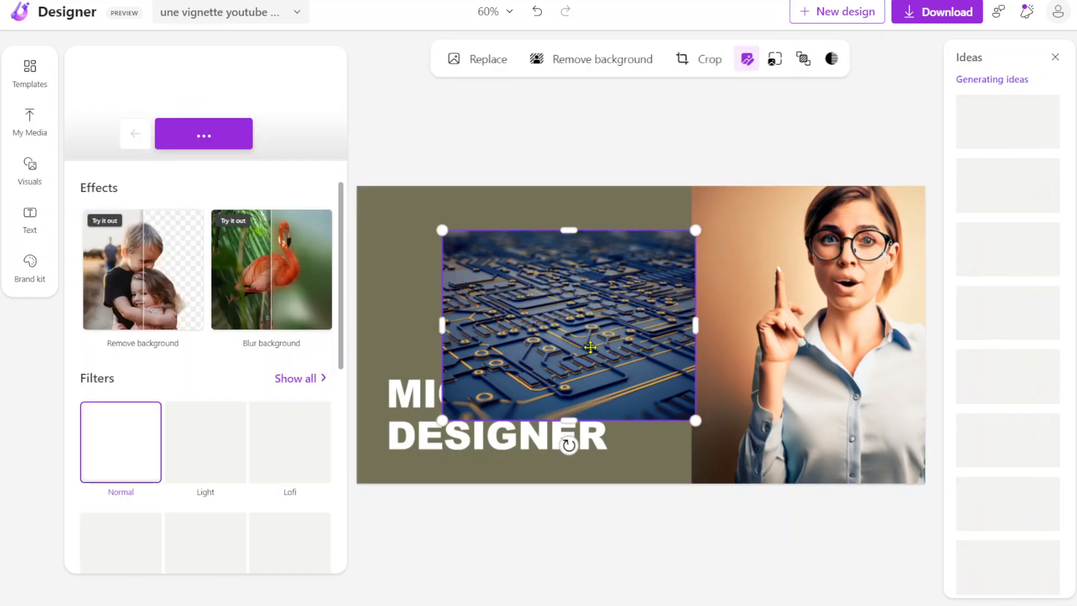
pyautogui.moveTo(580, 338); pyautogui.dragTo(493, 290)
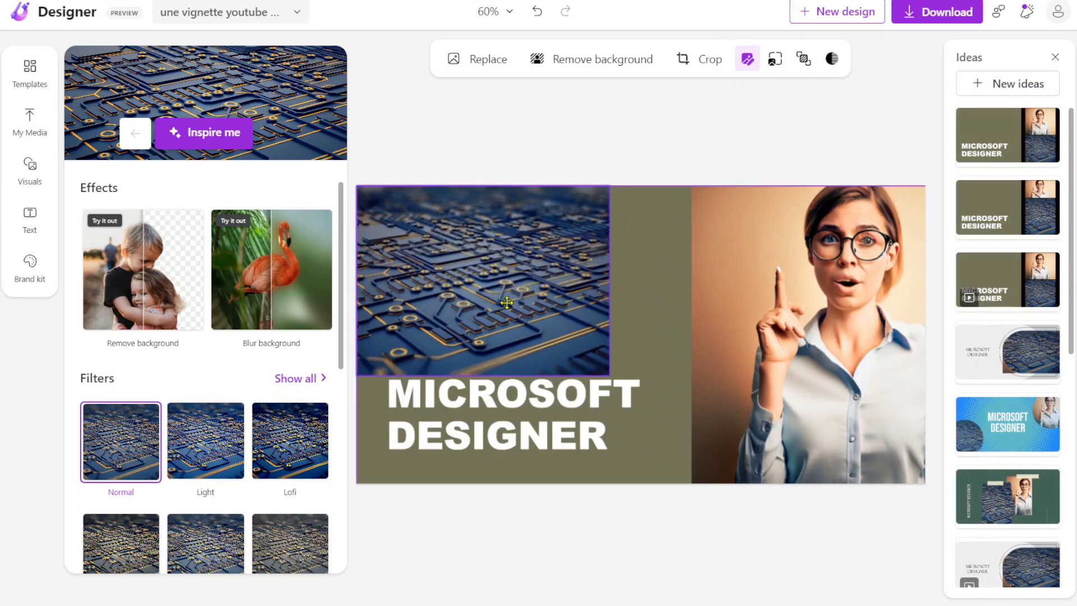
pyautogui.moveTo(605, 376); pyautogui.dragTo(738, 499)
# Step: Send the circuit board photo backward behind the MICROSOFT DESIGNER title
pyautogui.rightClick(681, 398)
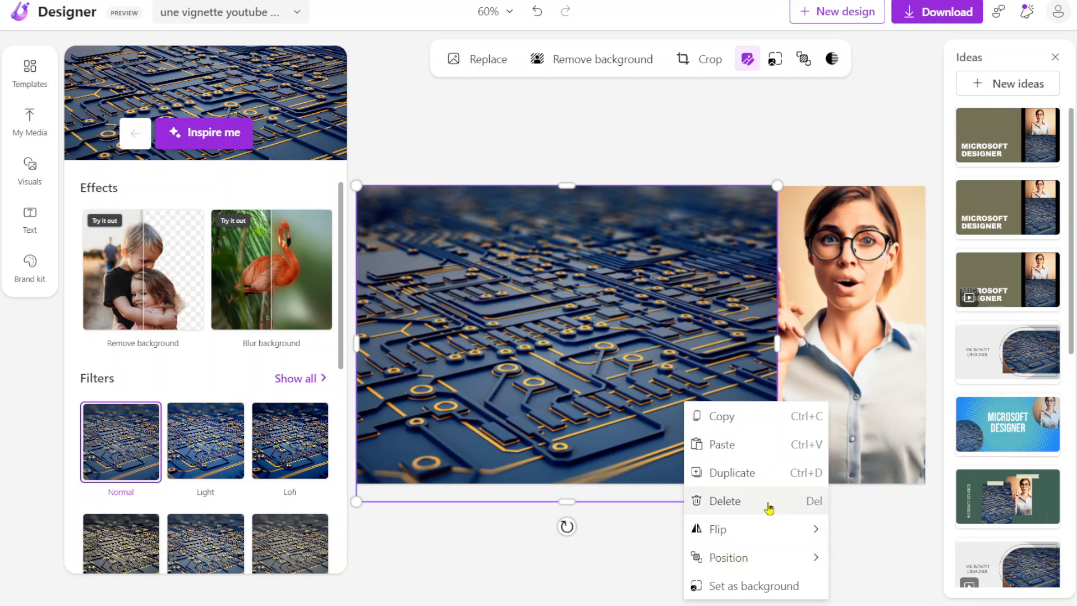
pyautogui.moveTo(810, 567)
pyautogui.click(920, 590)
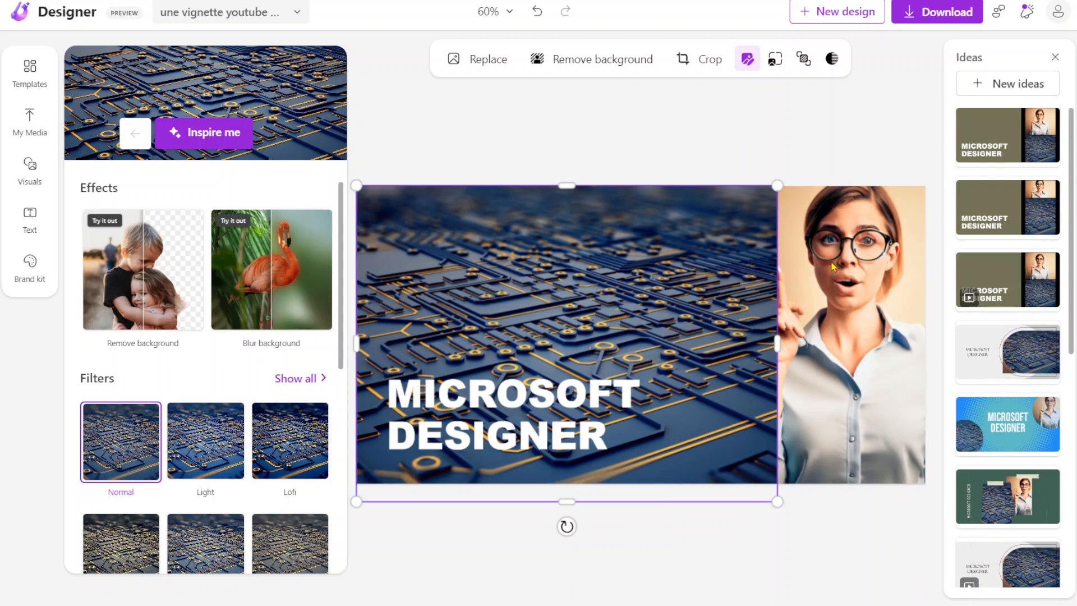
# Step: Bring the woman's photo to the front so it overlaps the circuit board photo, and deselect it
pyautogui.click(805, 227)
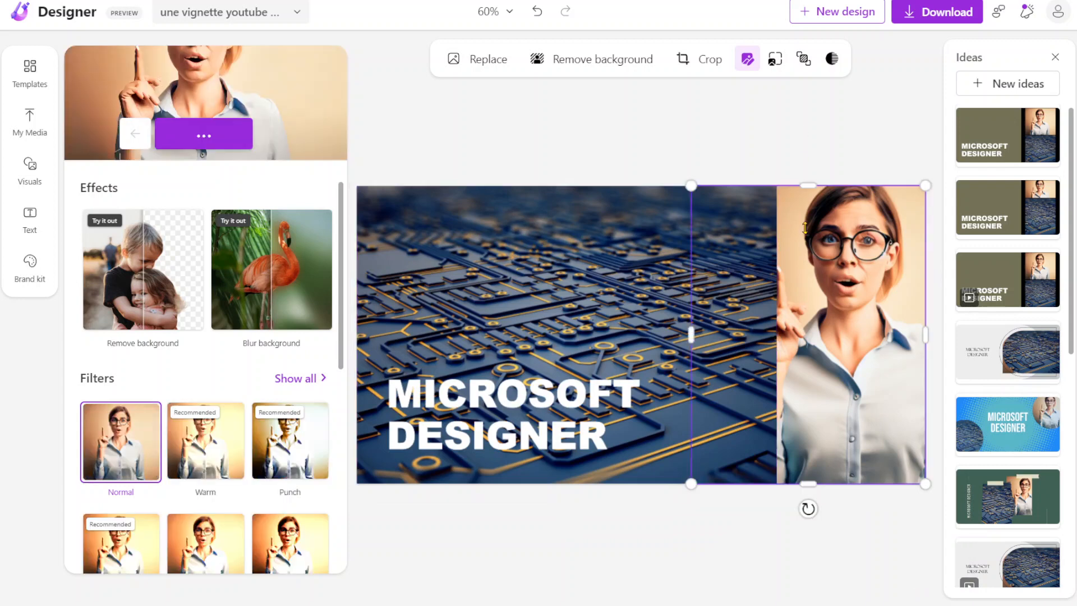
pyautogui.rightClick(851, 434)
pyautogui.moveTo(878, 452)
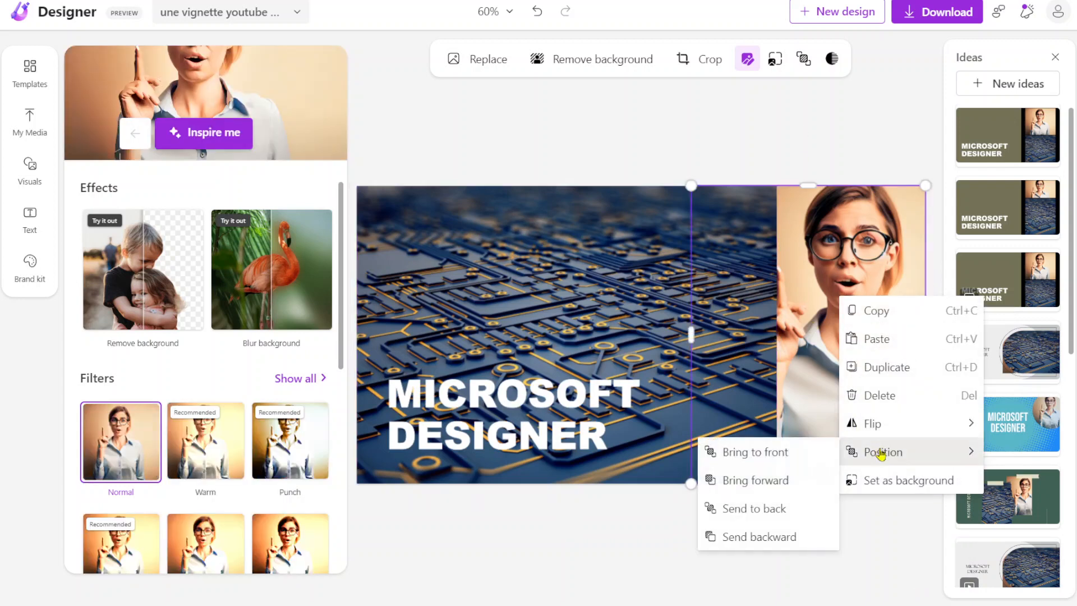
pyautogui.click(767, 452)
pyautogui.click(754, 164)
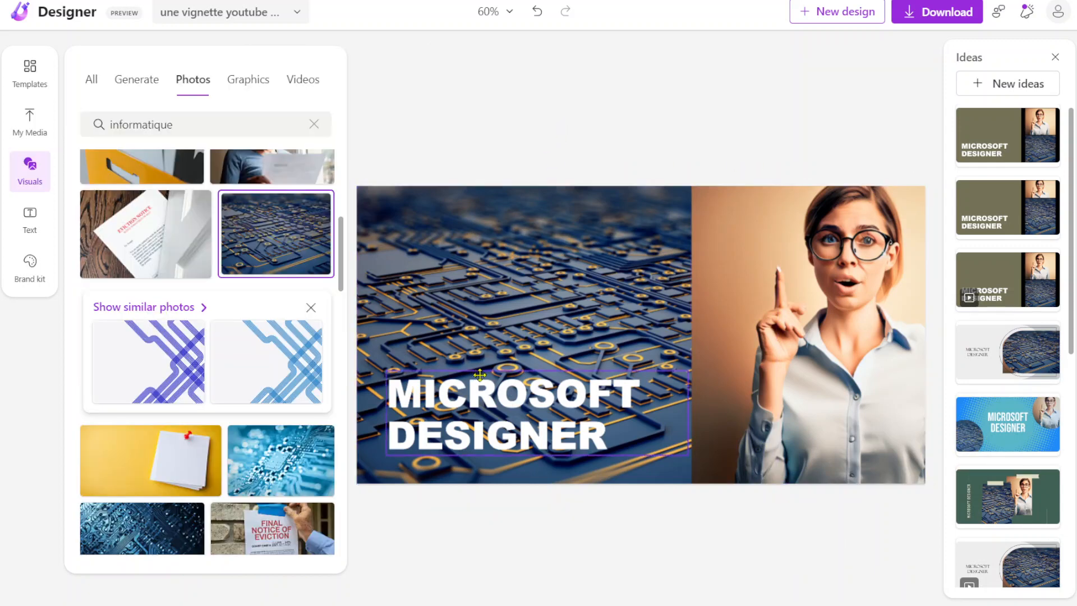
# Step: Look through more "informatique" photos and the matching graphics
pyautogui.scroll(-8, 208, 348)
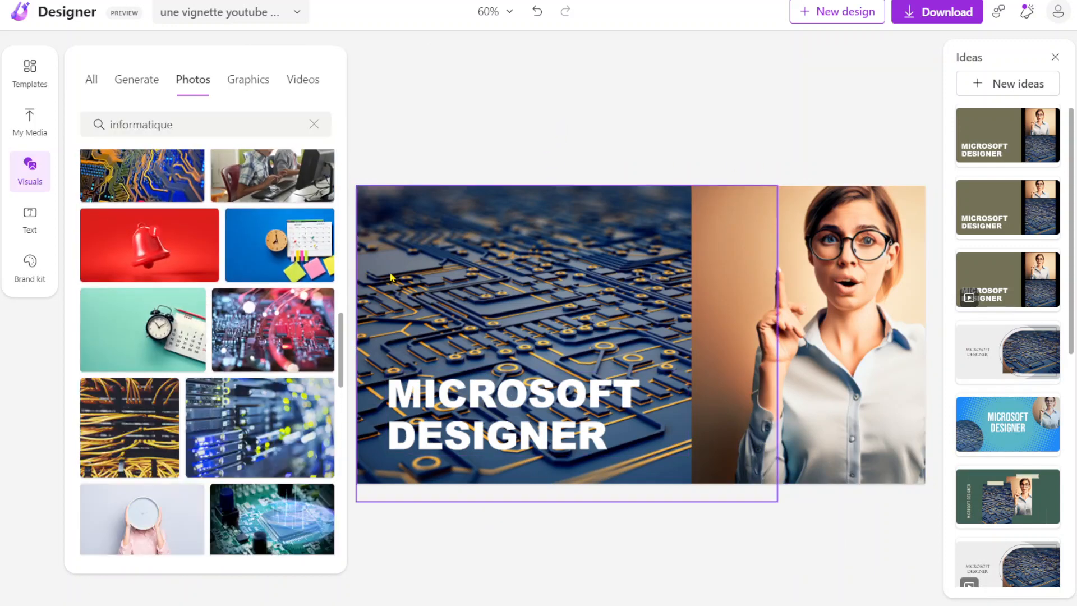
pyautogui.scroll(-5, 227, 250)
pyautogui.scroll(6, 227, 250)
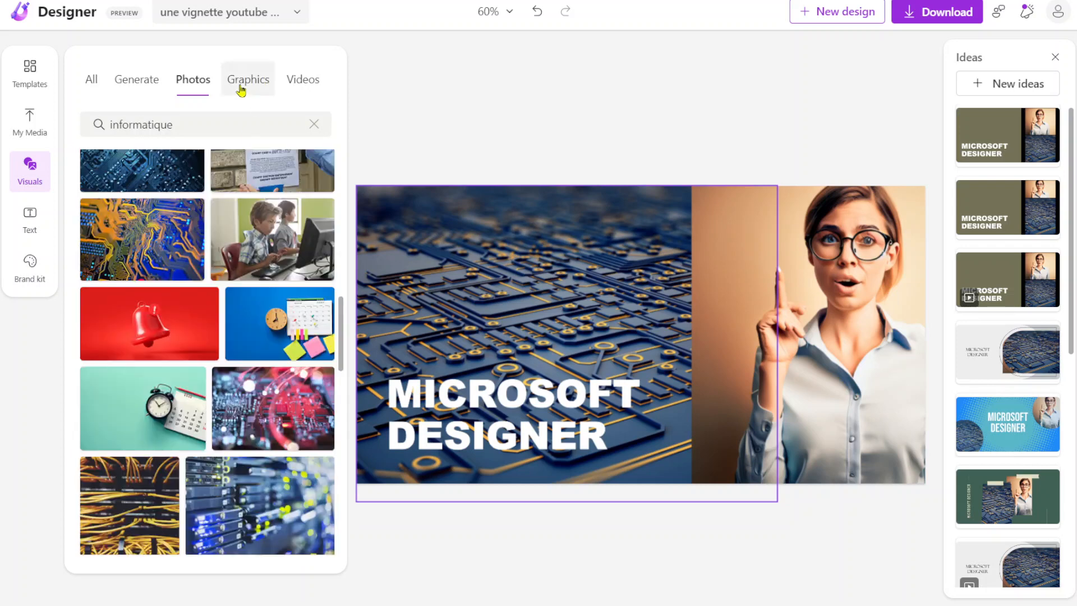
pyautogui.click(240, 91)
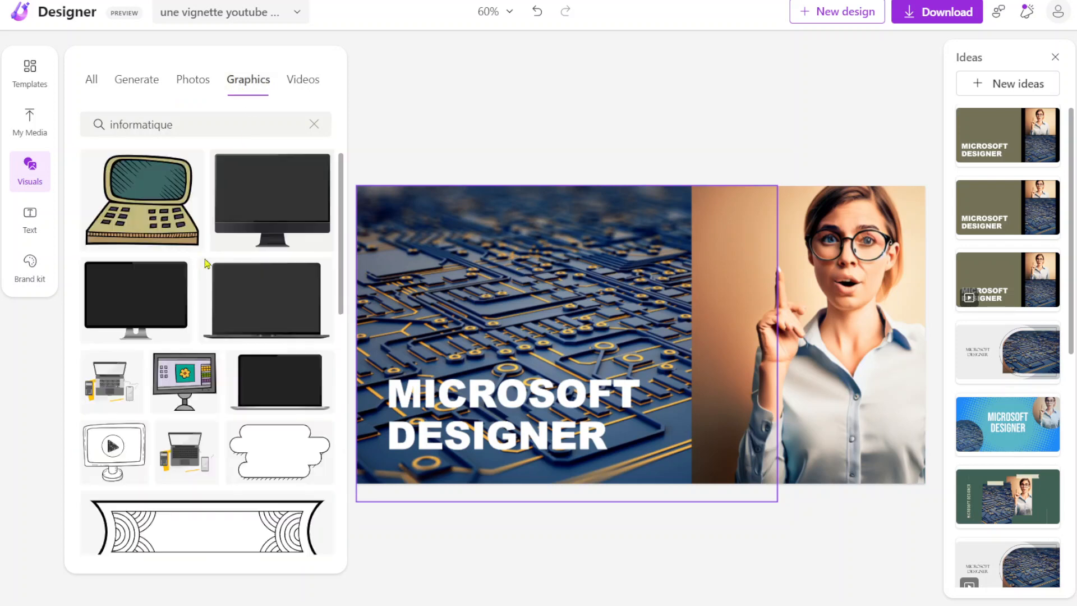
pyautogui.scroll(-8, 249, 347)
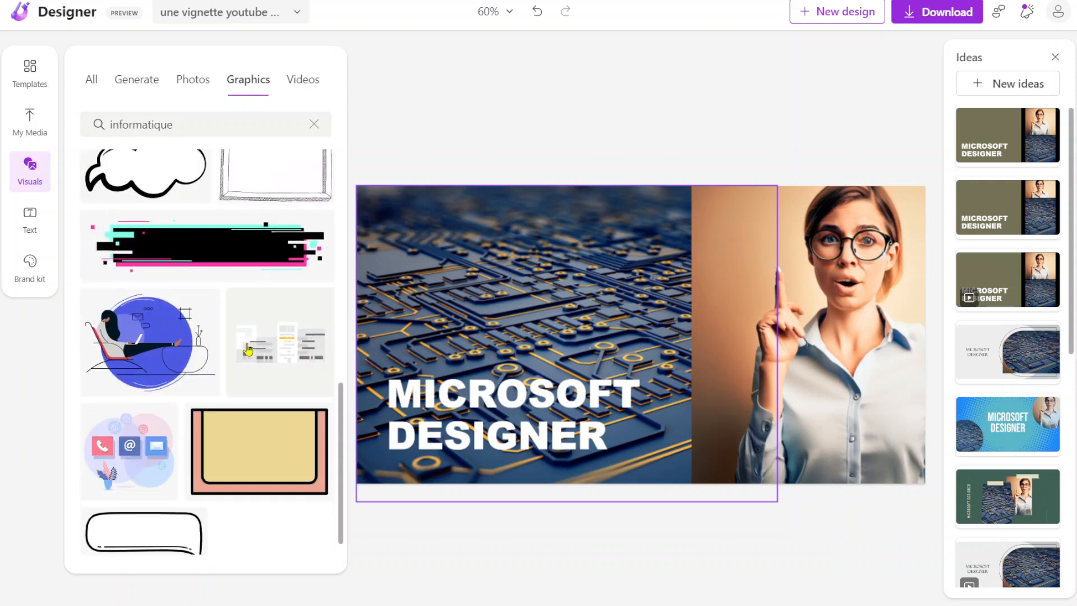
# Step: Look through the remaining "informatique" graphics and the available background, flower, abstract and general videos
pyautogui.scroll(-5, 247, 349)
pyautogui.click(303, 90)
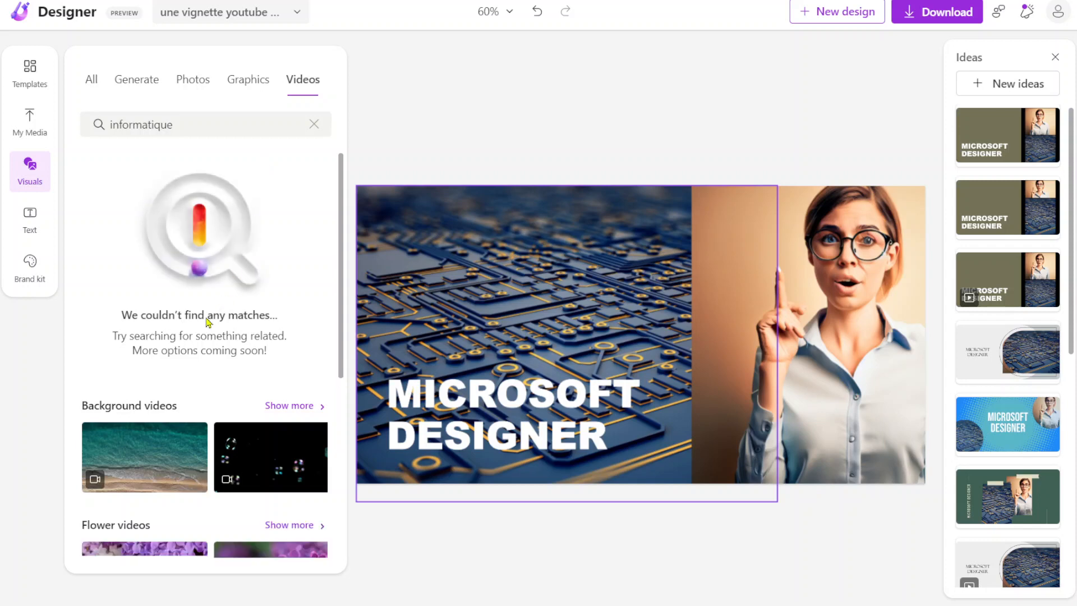
pyautogui.scroll(-5, 271, 258)
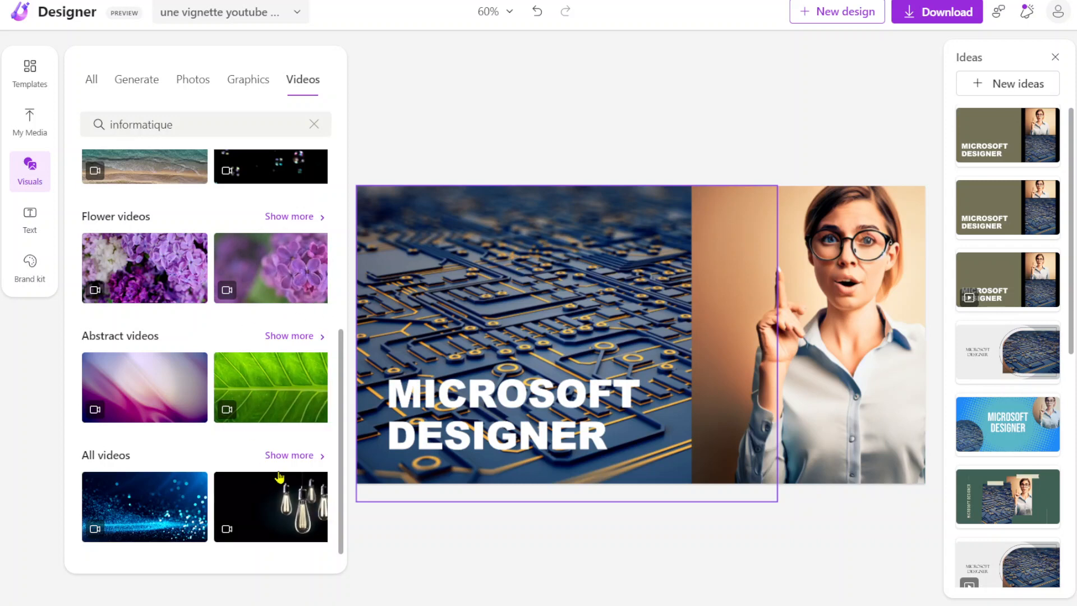
pyautogui.scroll(5, 280, 477)
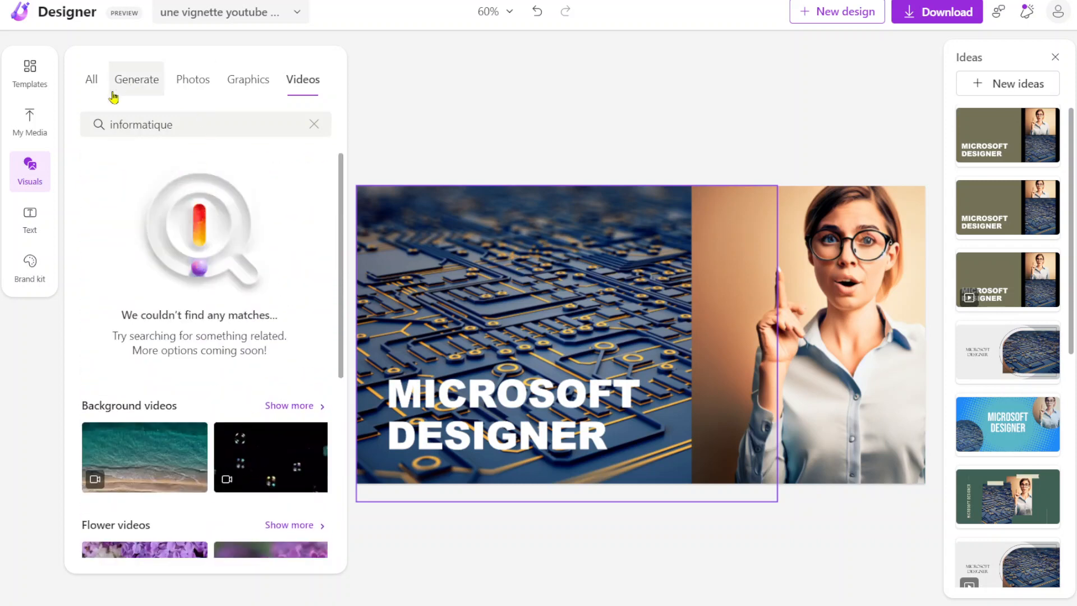
# Step: Look through the text options and the ready-made text styles available for the design
pyautogui.click(15, 223)
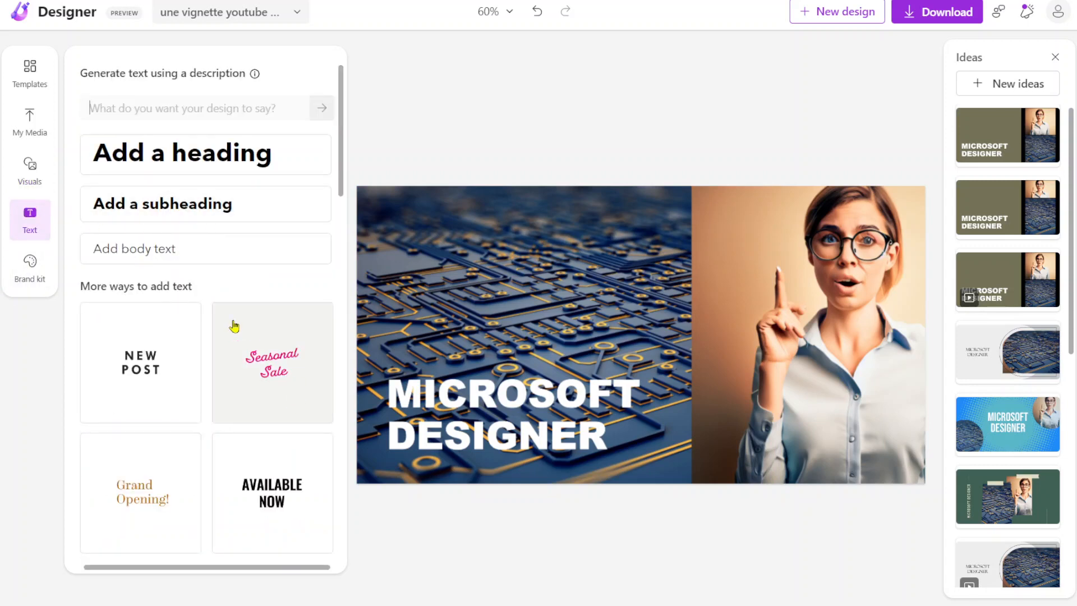
pyautogui.scroll(-4, 233, 325)
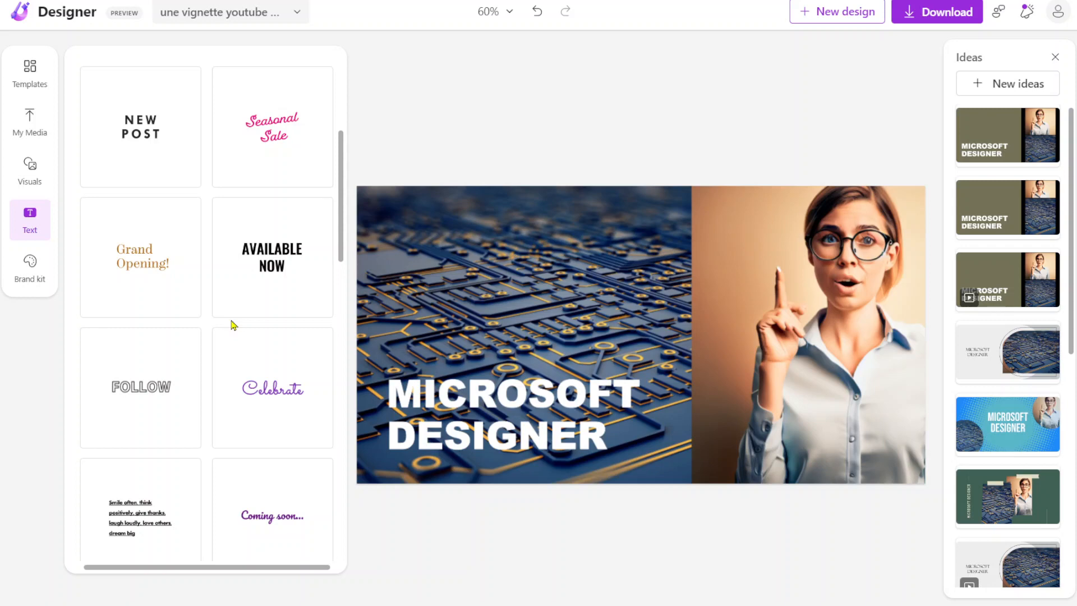
pyautogui.scroll(-7, 234, 325)
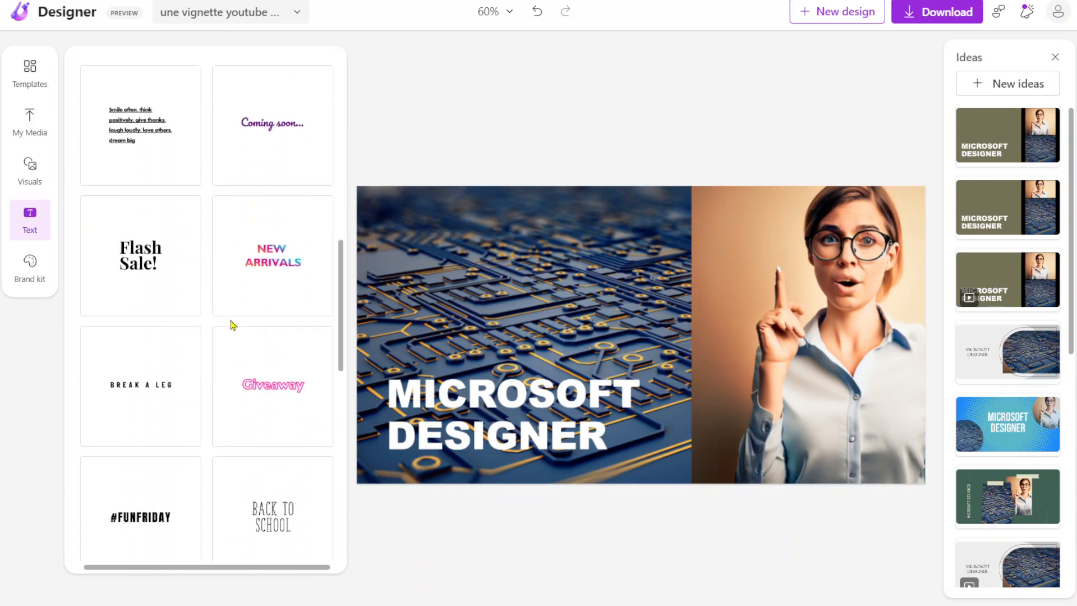
pyautogui.scroll(-10, 233, 325)
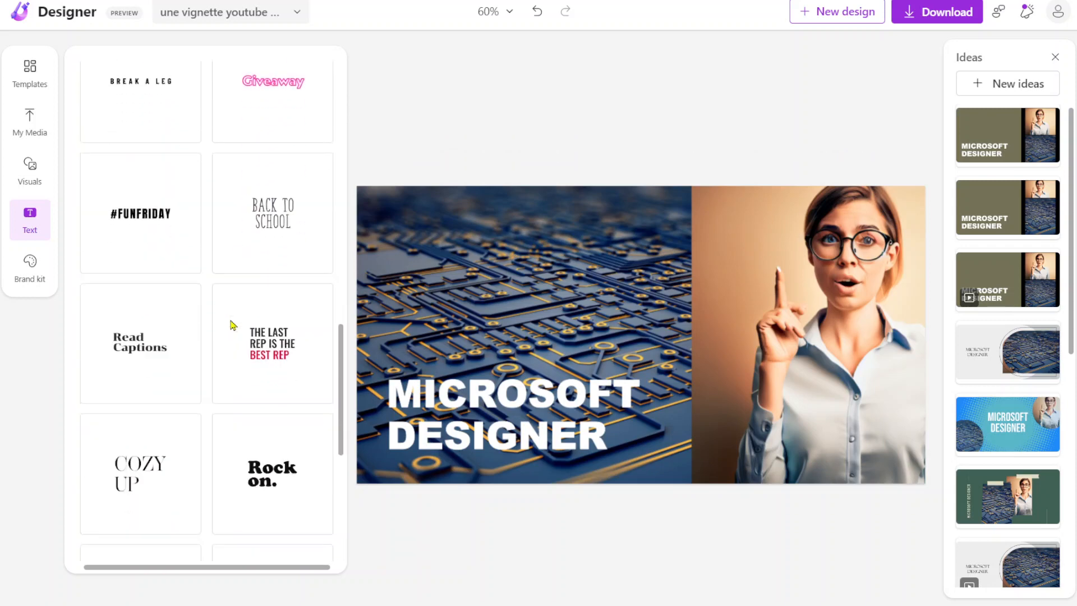
pyautogui.scroll(-2, 232, 325)
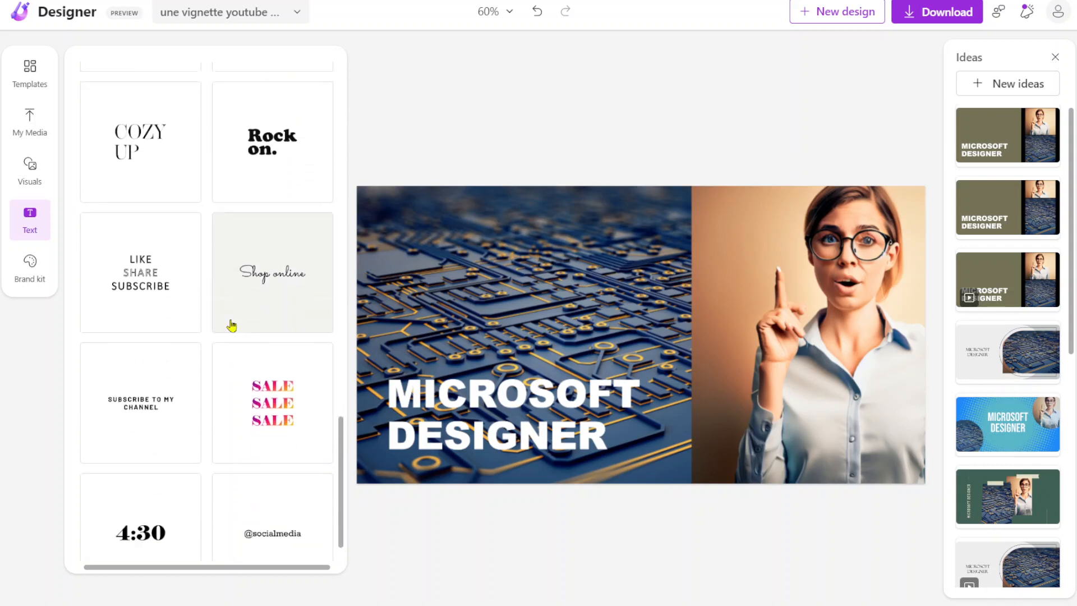
pyautogui.scroll(20, 231, 325)
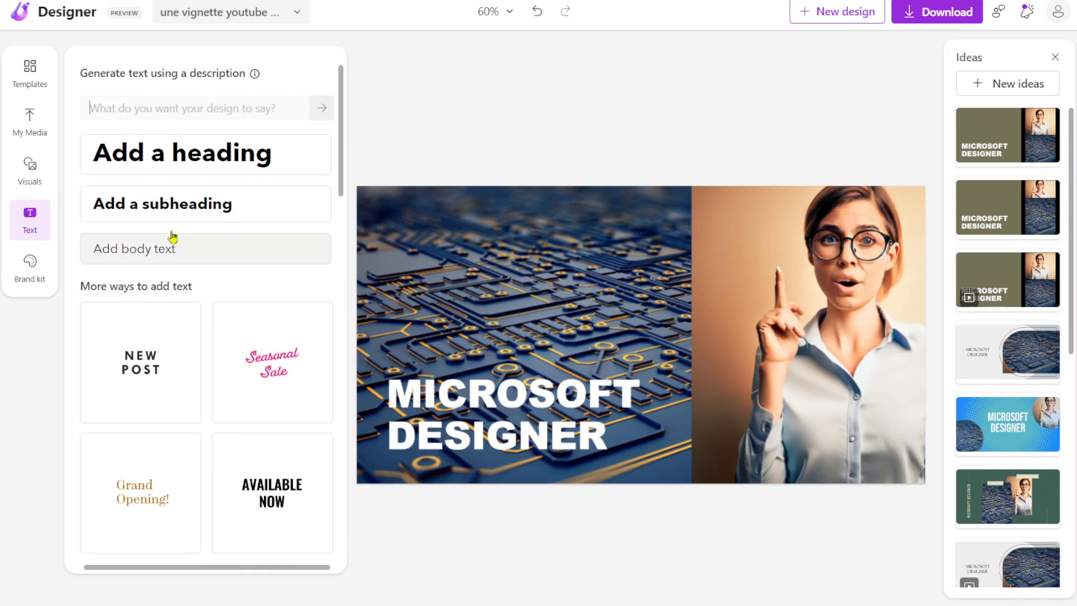
# Step: Reduce the circuit board photo's opacity to 34% and deselect it
pyautogui.click(433, 310)
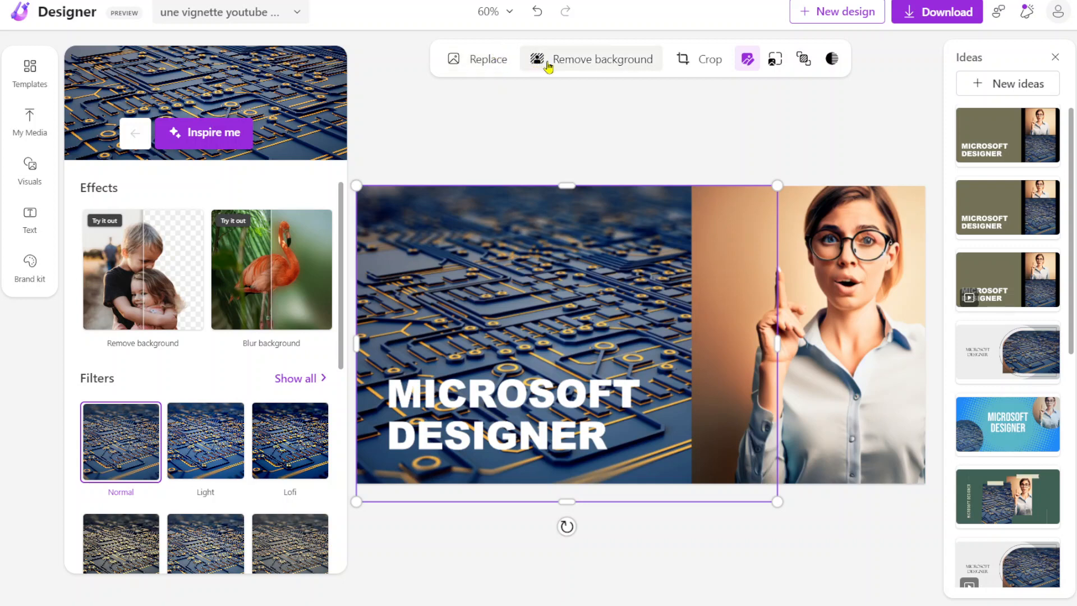
pyautogui.click(832, 61)
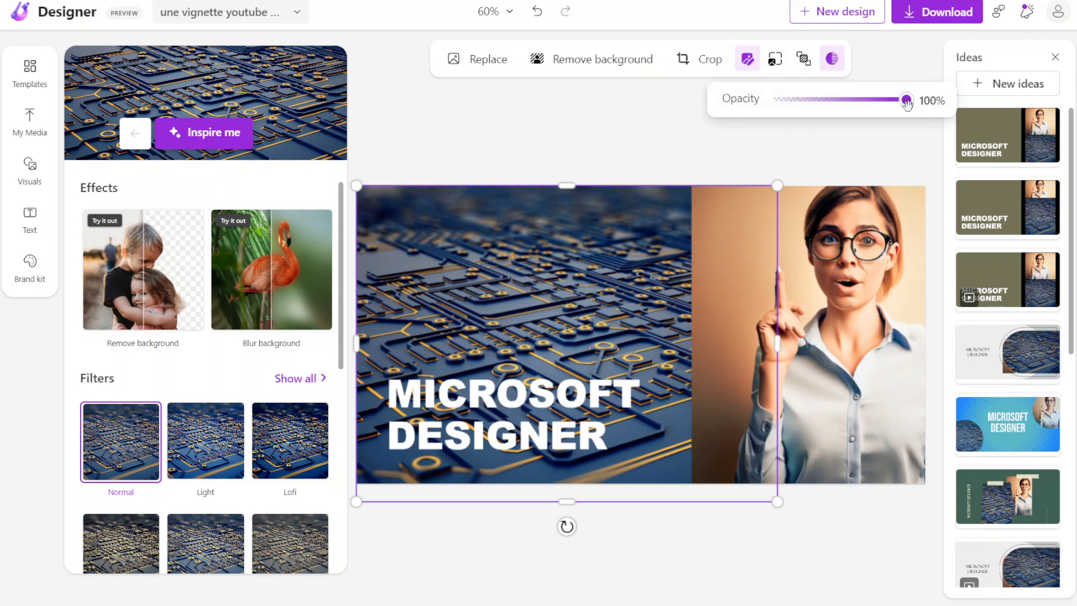
pyautogui.moveTo(906, 100); pyautogui.dragTo(817, 98)
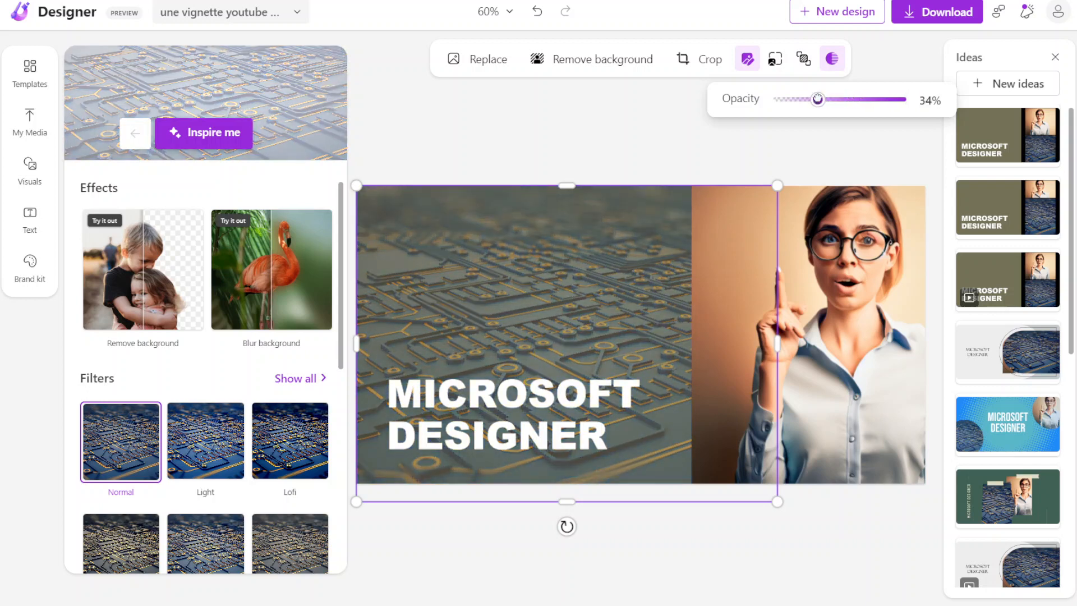
pyautogui.click(552, 125)
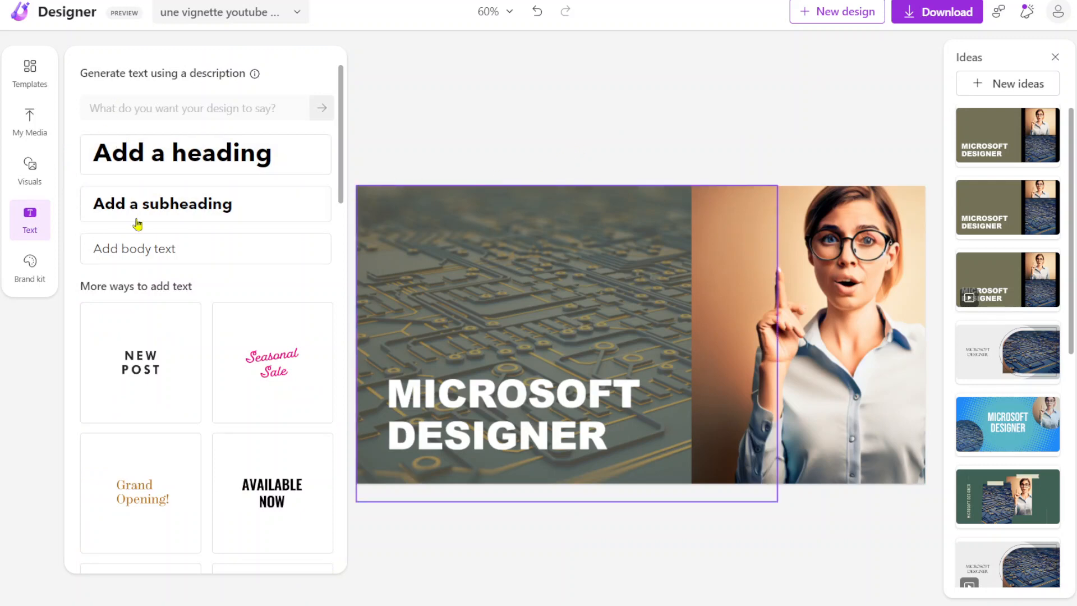
# Step: Add the multicoloured NEW ARRIVALS text style above the MICROSOFT DESIGNER title, widen its box and enlarge the text to size 63
pyautogui.scroll(-8, 151, 352)
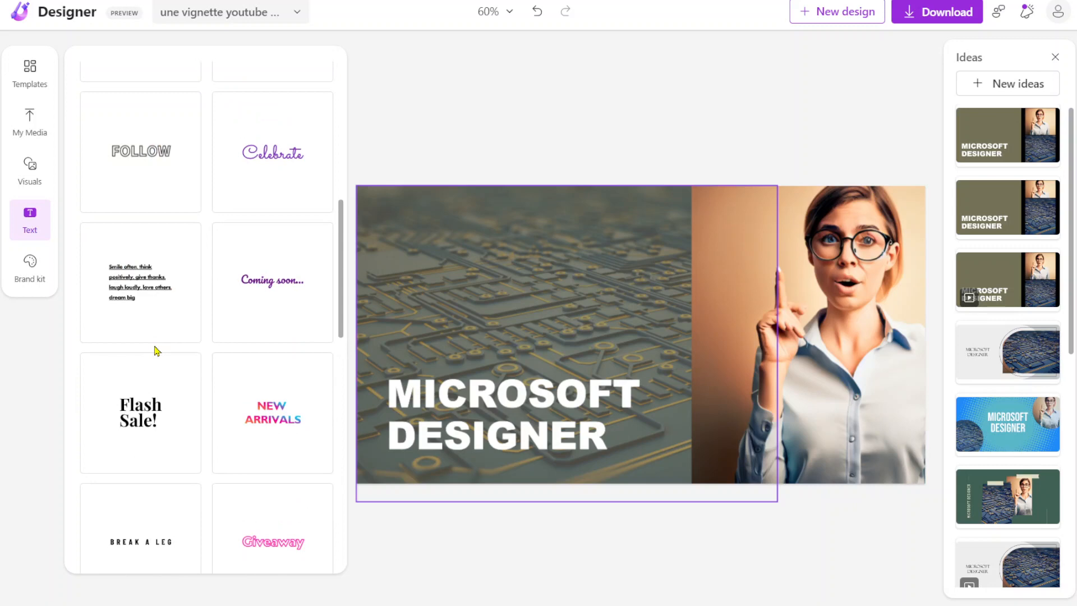
pyautogui.scroll(-4, 154, 349)
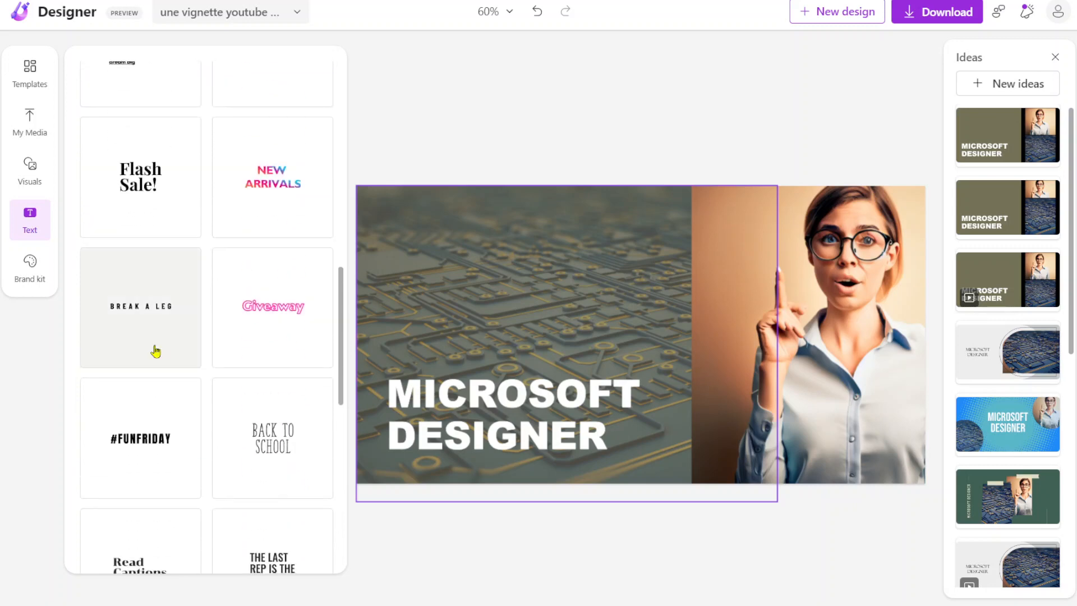
pyautogui.moveTo(280, 184); pyautogui.dragTo(490, 295)
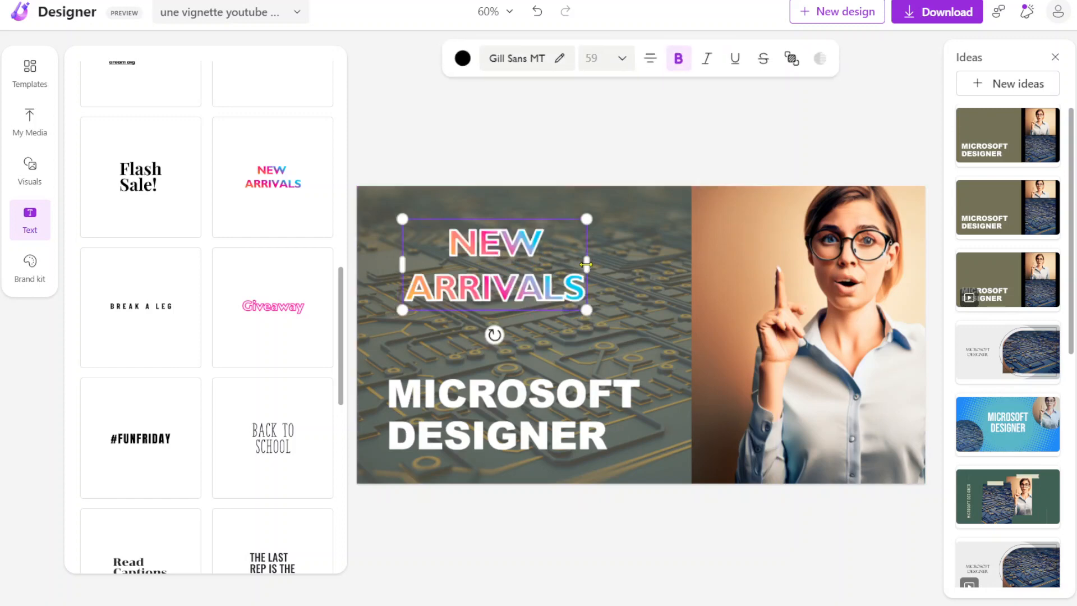
pyautogui.moveTo(598, 263); pyautogui.dragTo(642, 265)
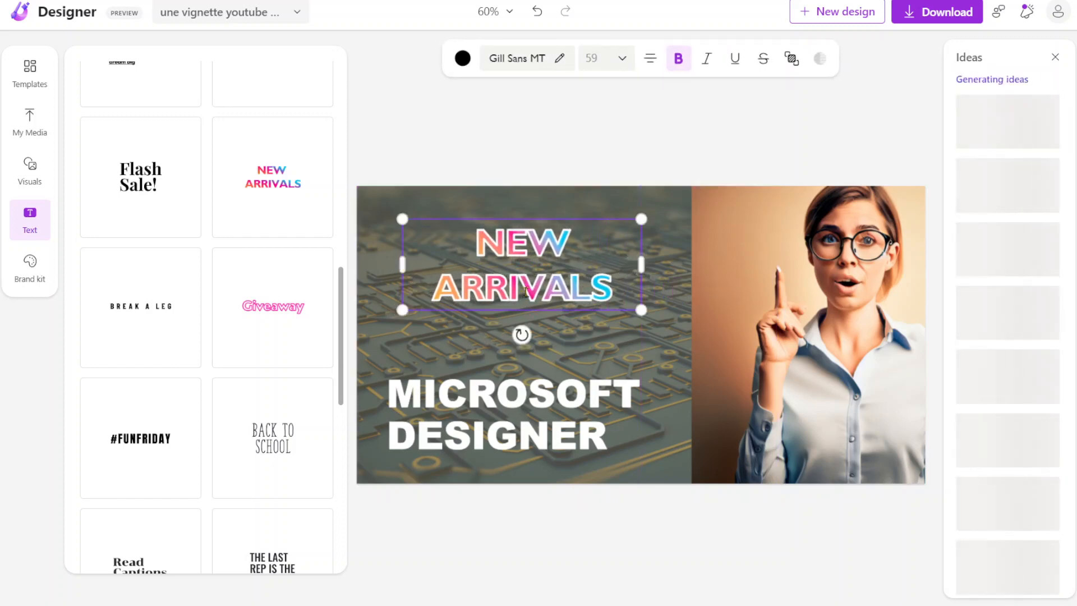
pyautogui.moveTo(402, 218); pyautogui.dragTo(386, 212)
# Step: Replace the NEW ARRIVALS wording with "ON TESTE !!" in capitals and deselect the text
pyautogui.doubleClick(433, 284)
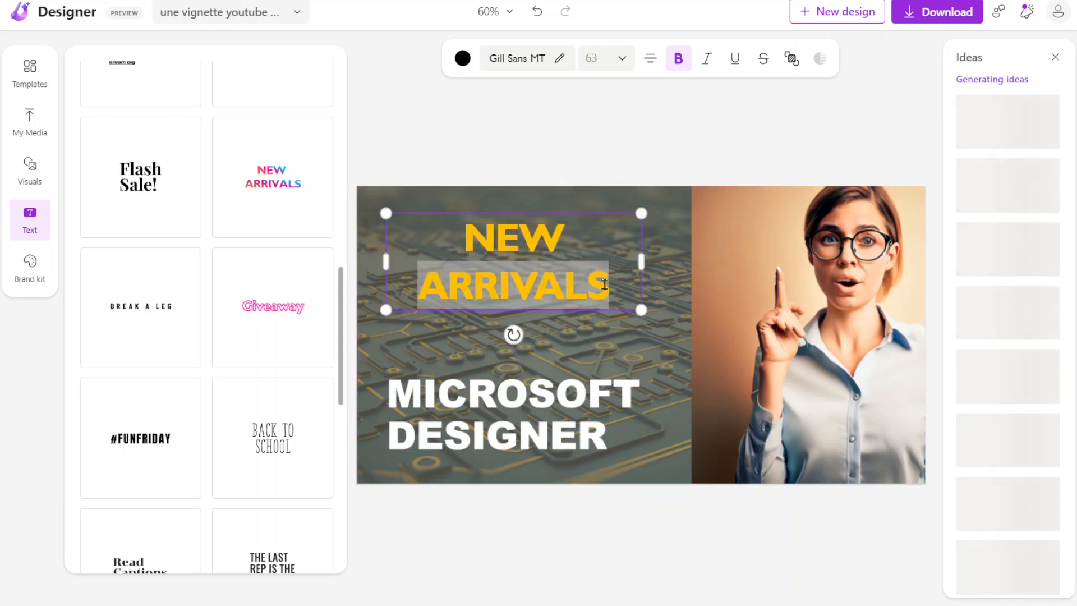
pyautogui.moveTo(605, 285); pyautogui.dragTo(415, 211)
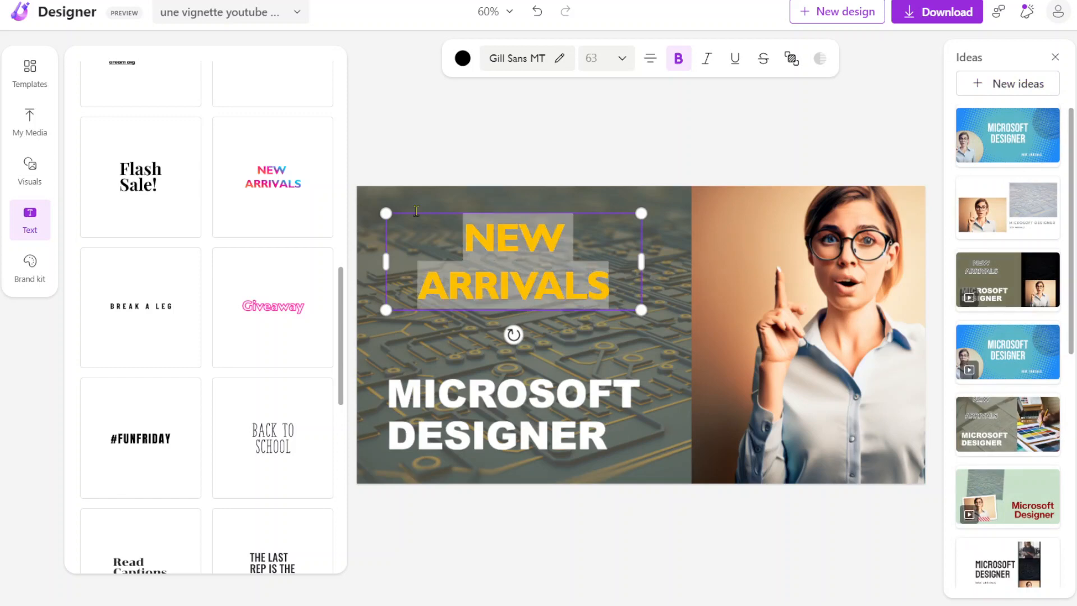
pyautogui.write('O')
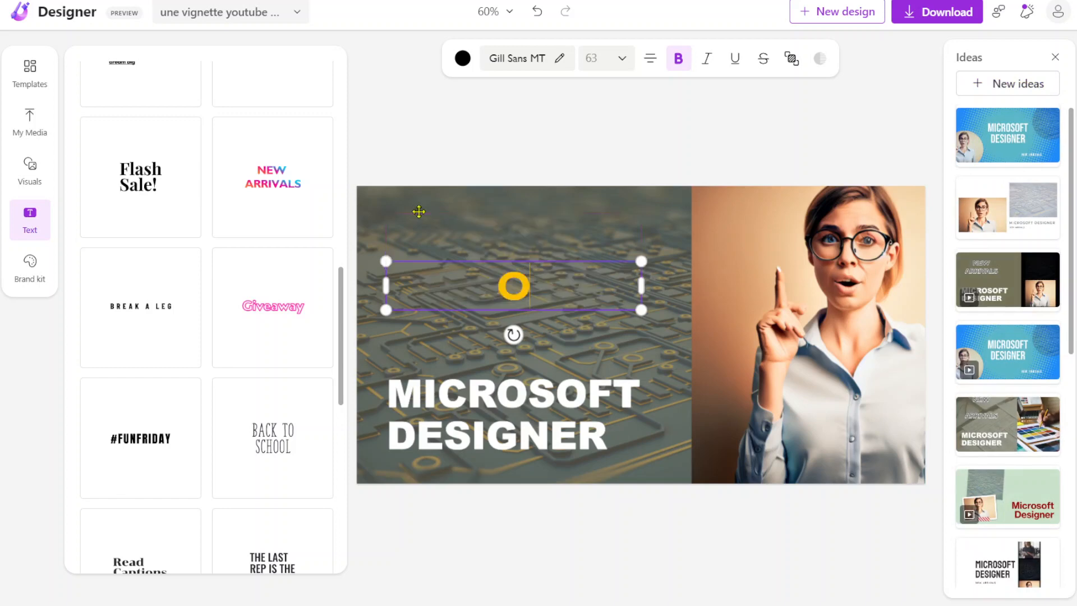
pyautogui.write('n teste')
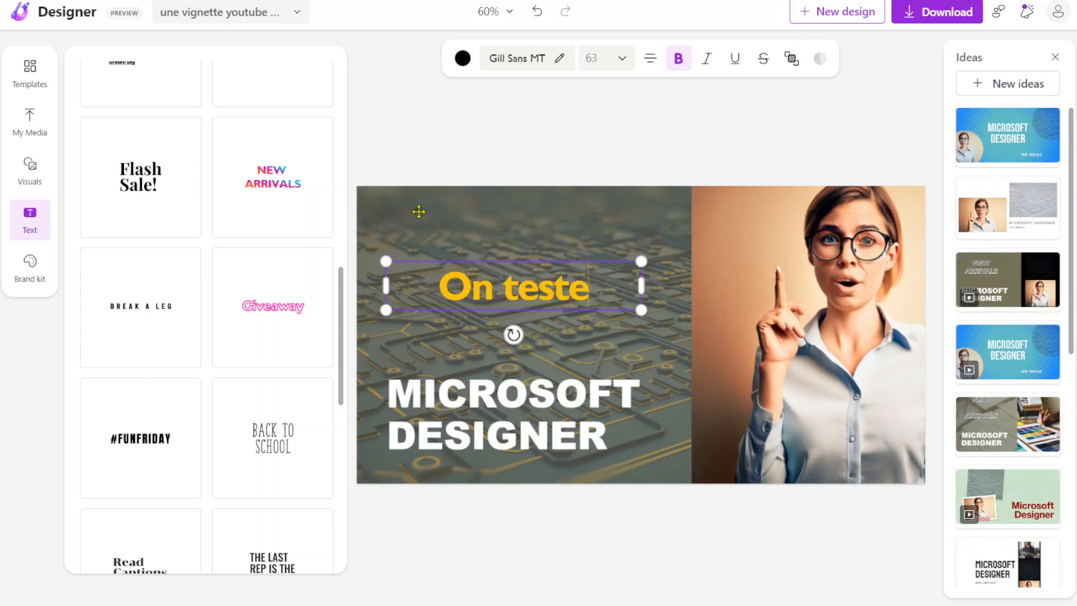
pyautogui.press('BackSpace')
pyautogui.press('BackSpace')
pyautogui.press('BackSpace')
pyautogui.press('BackSpace')
pyautogui.press('BackSpace')
pyautogui.press('BackSpace')
pyautogui.press('BackSpace')
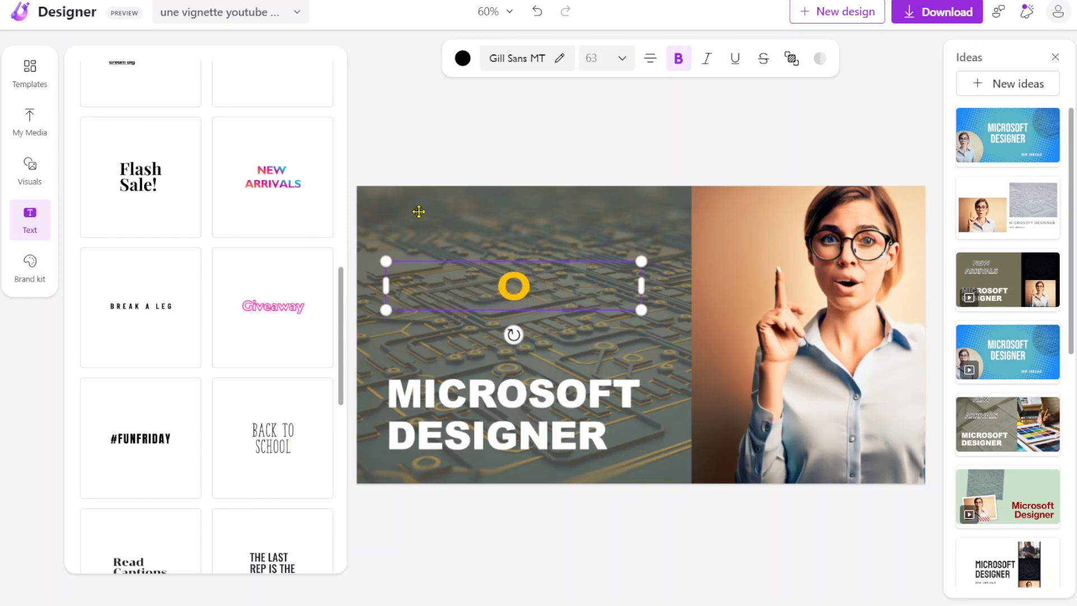
pyautogui.write('NTES')
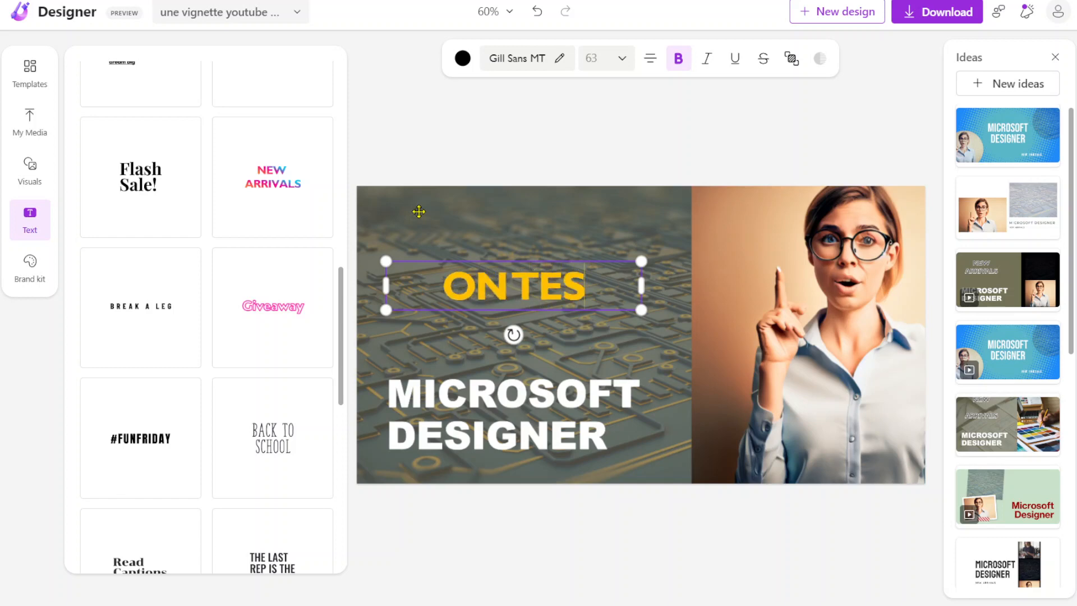
pyautogui.write('TE')
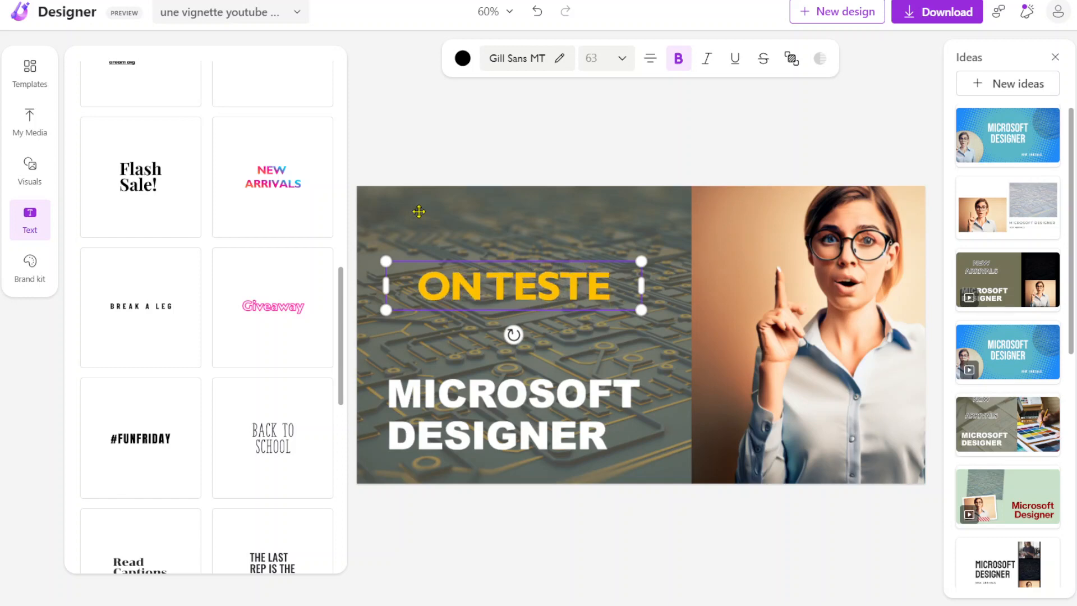
pyautogui.write(' !!')
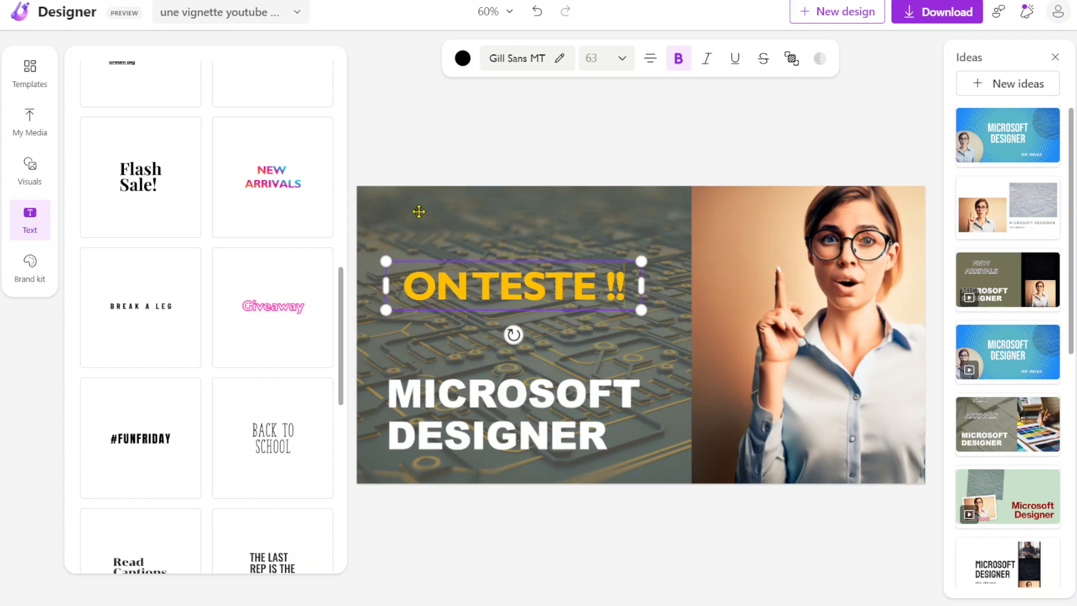
pyautogui.click(444, 140)
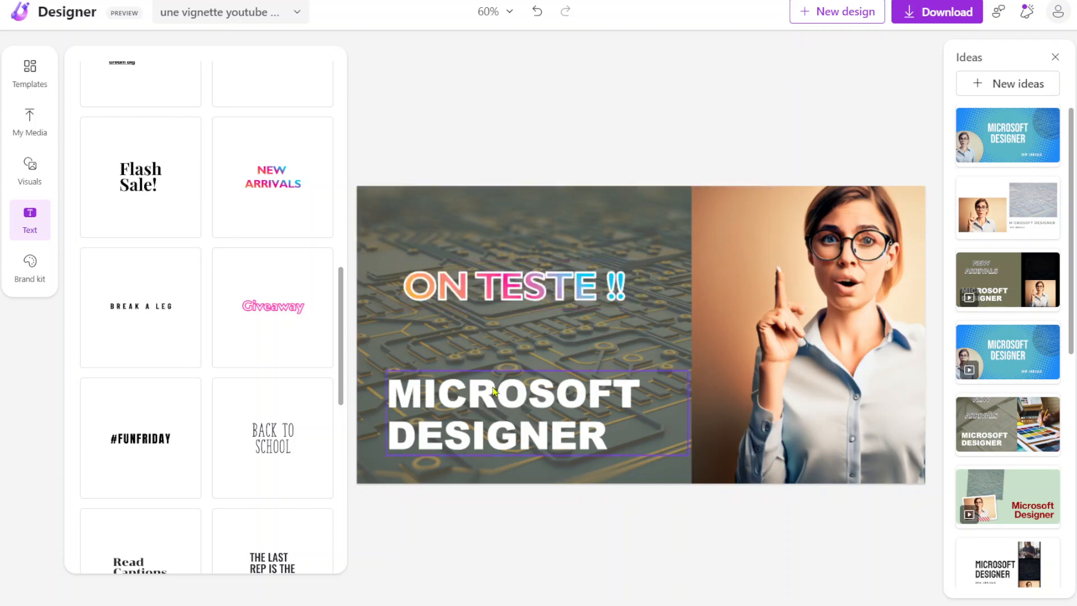
# Step: Move the ON TESTE !! text down to sit directly above the MICROSOFT DESIGNER title, then deselect it
pyautogui.click(541, 295)
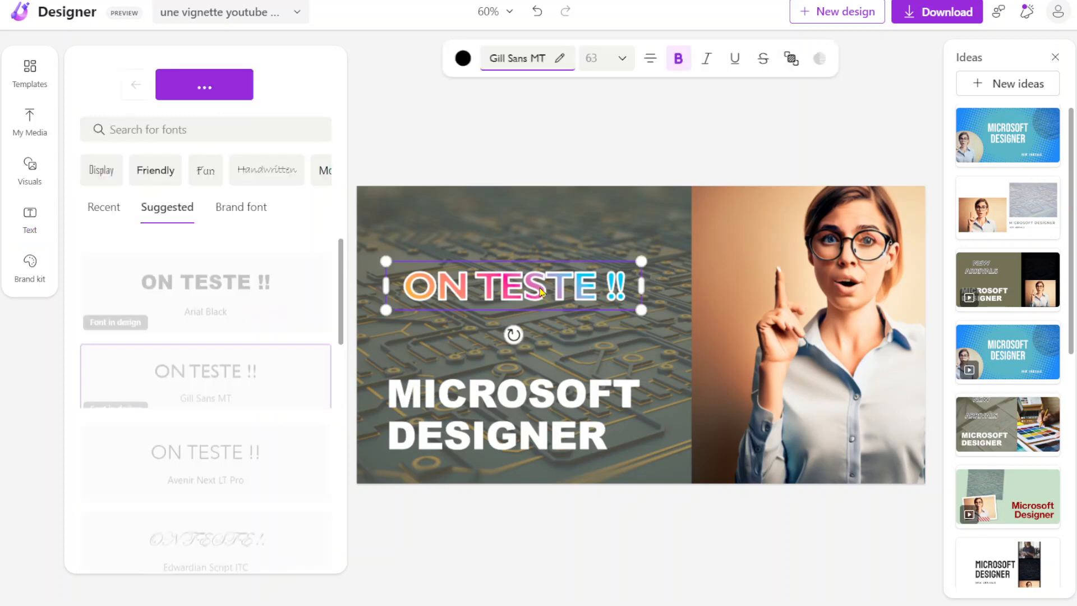
pyautogui.moveTo(541, 296); pyautogui.dragTo(525, 360)
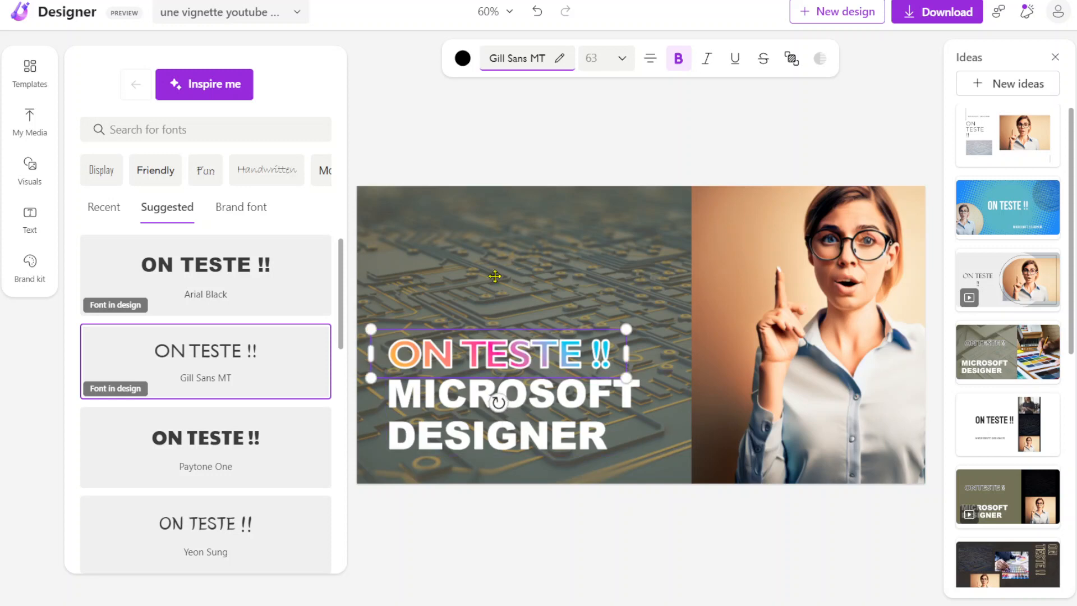
pyautogui.click(517, 144)
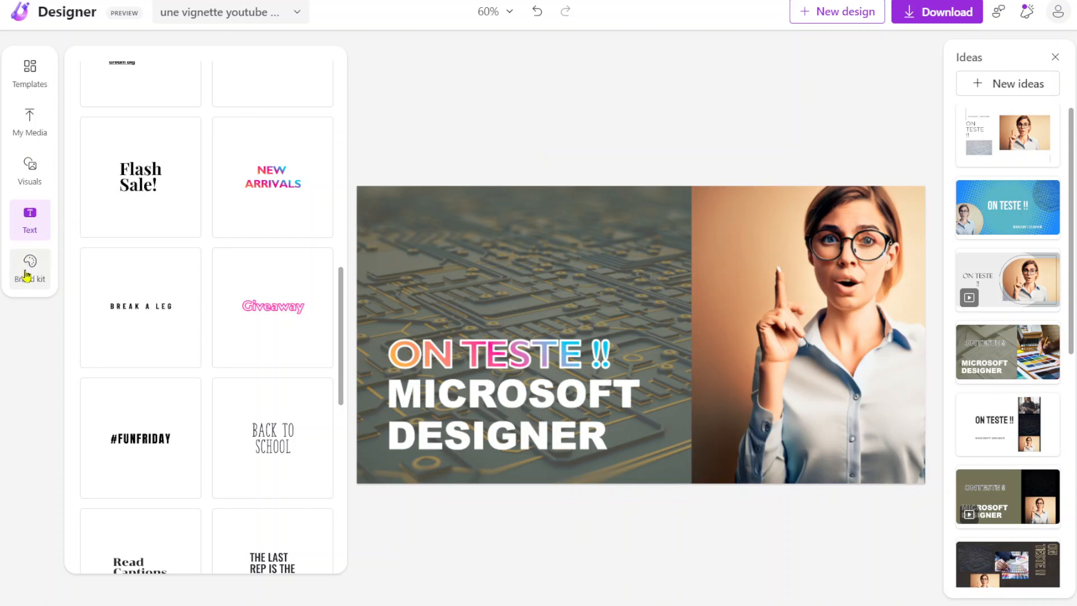
# Step: Browse the brand kit presets and apply the crimson Bodoni MT and Goudy Old Style one to the design
pyautogui.click(26, 275)
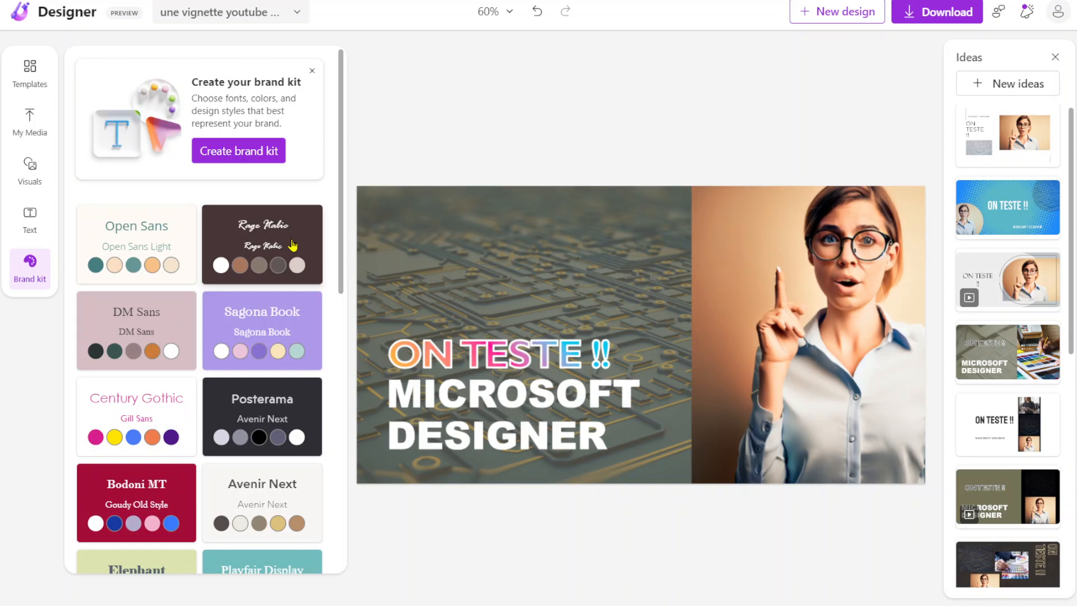
pyautogui.scroll(-1, 269, 351)
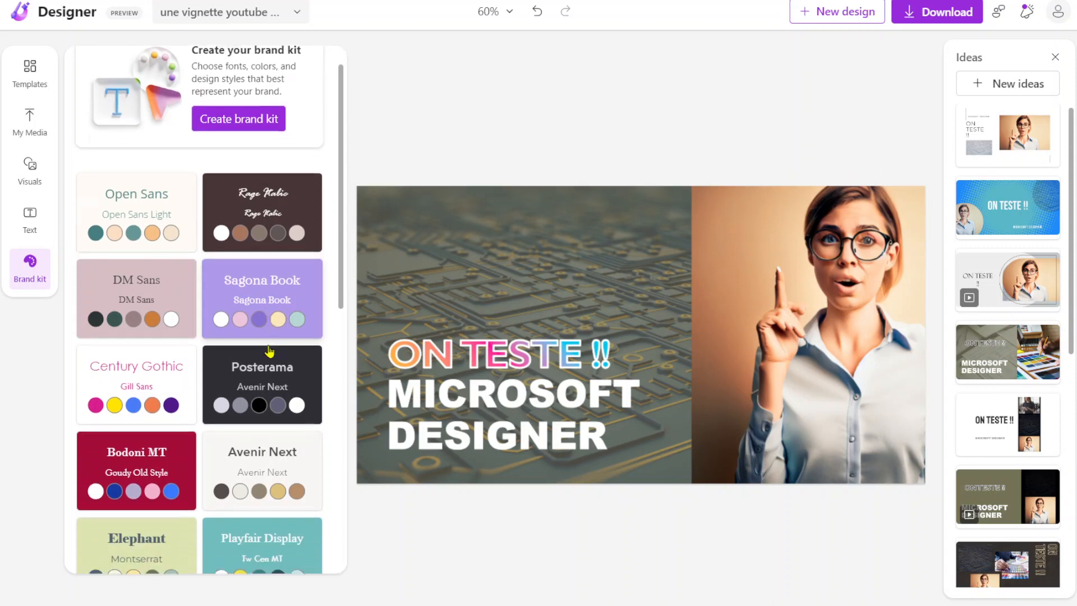
pyautogui.scroll(-4, 269, 351)
pyautogui.scroll(-3, 142, 318)
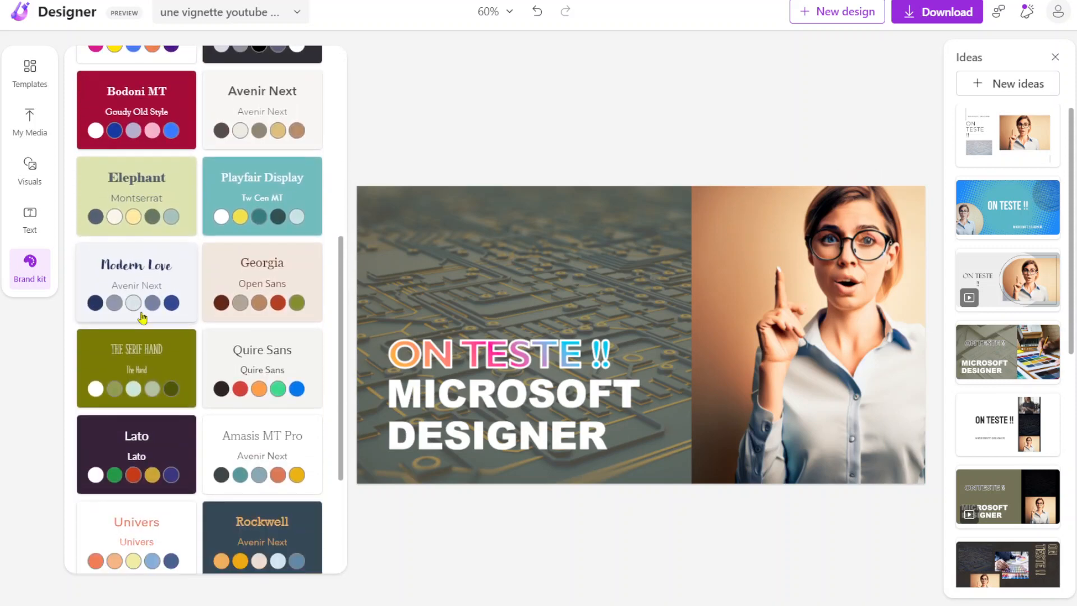
pyautogui.scroll(-3, 142, 318)
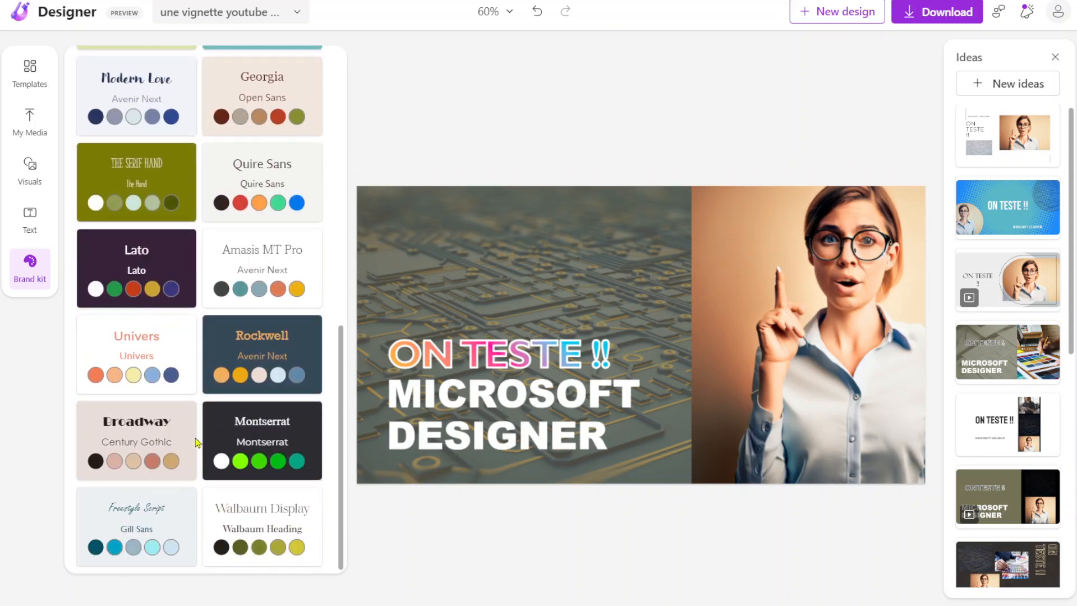
pyautogui.scroll(5, 184, 429)
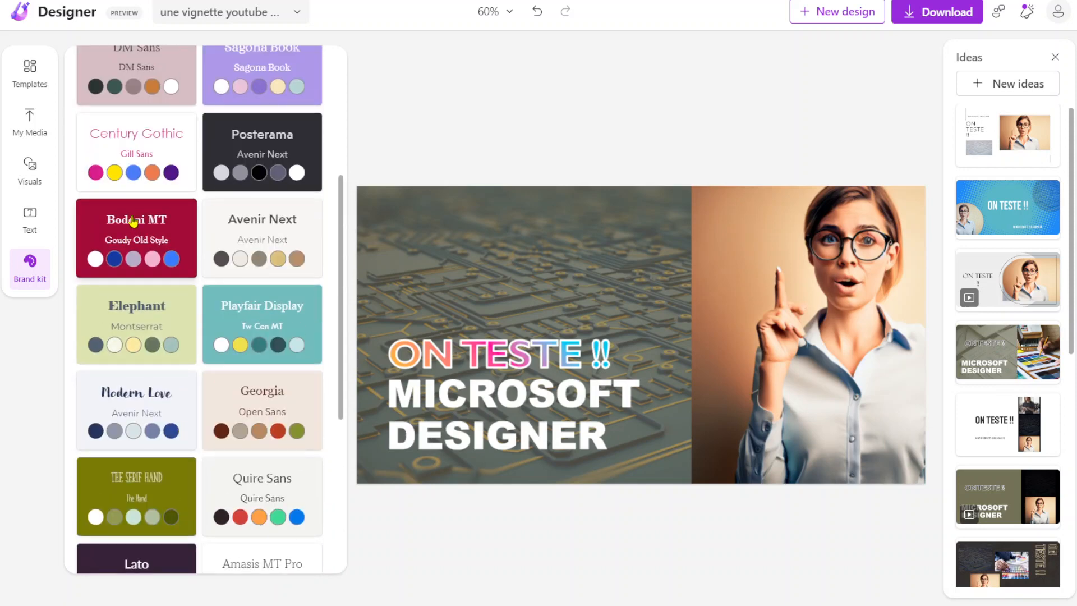
pyautogui.click(134, 221)
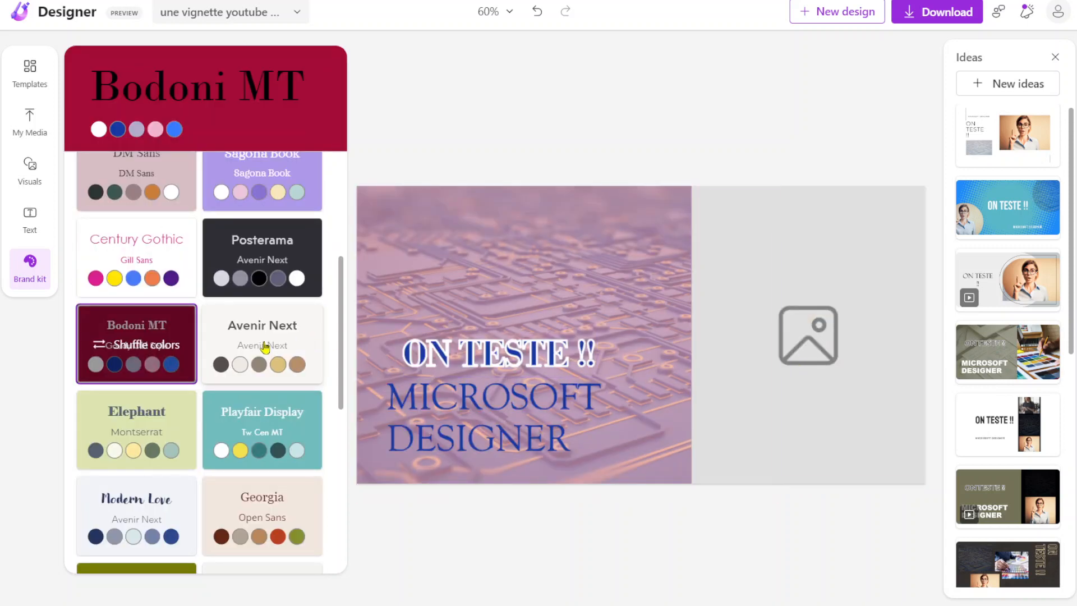
# Step: Undo the crimson Bodoni MT brand kit applied to the design and browse the brand kit presets again
pyautogui.scroll(5, 265, 347)
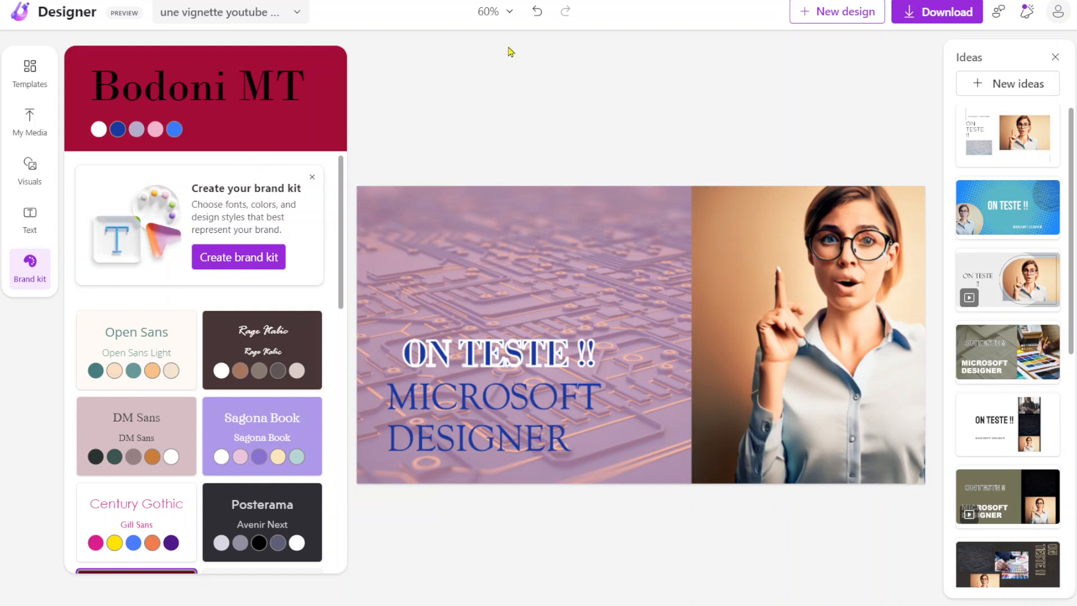
pyautogui.click(537, 12)
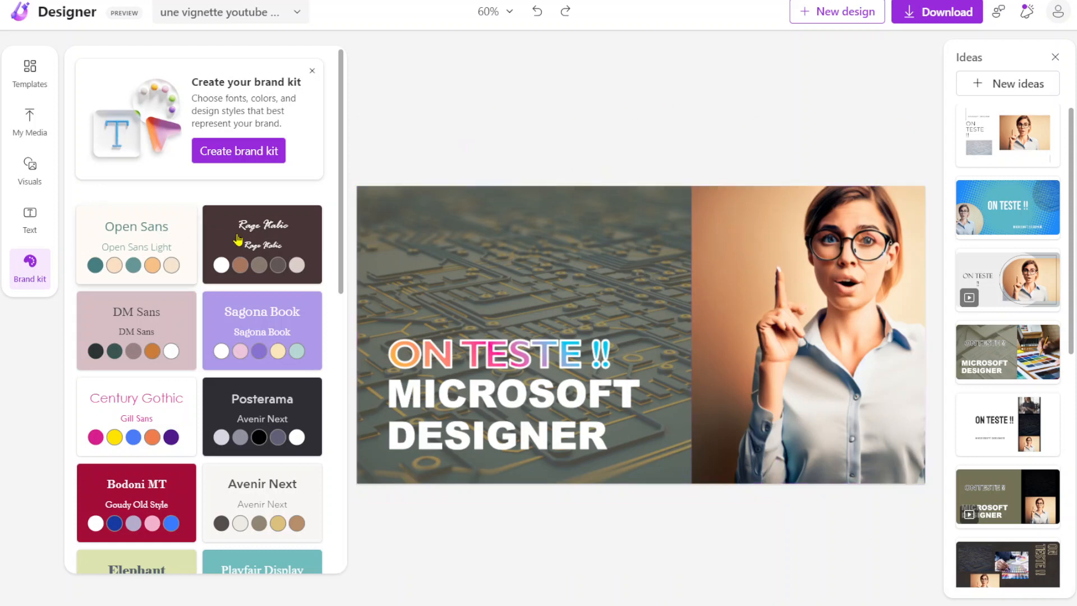
pyautogui.scroll(-8, 211, 264)
pyautogui.scroll(8, 213, 266)
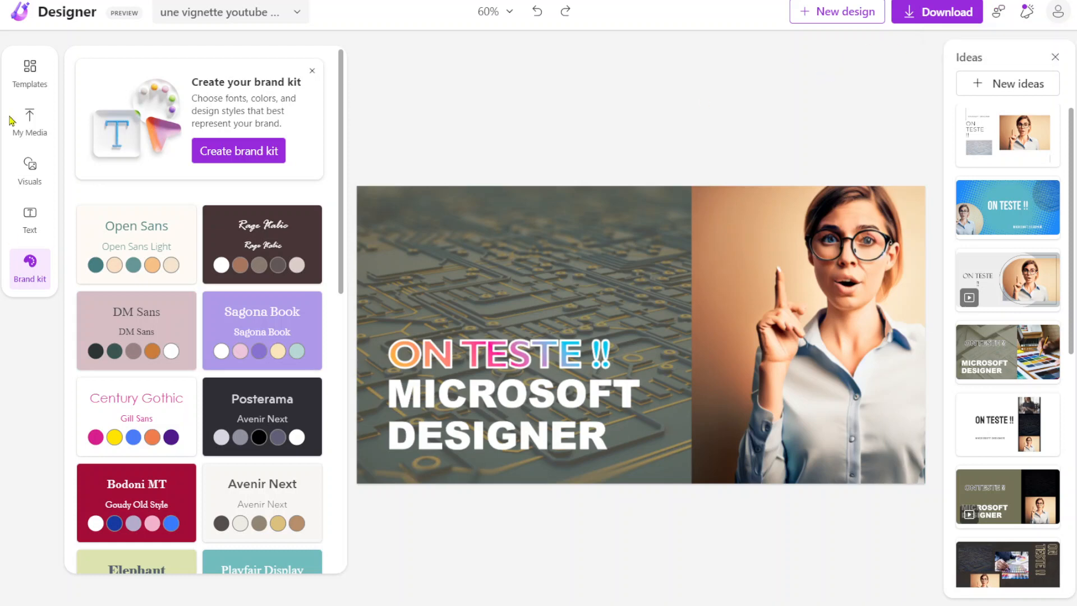
# Step: Generate images for the thumbnail from the description "logo microsoft designer"
pyautogui.click(31, 164)
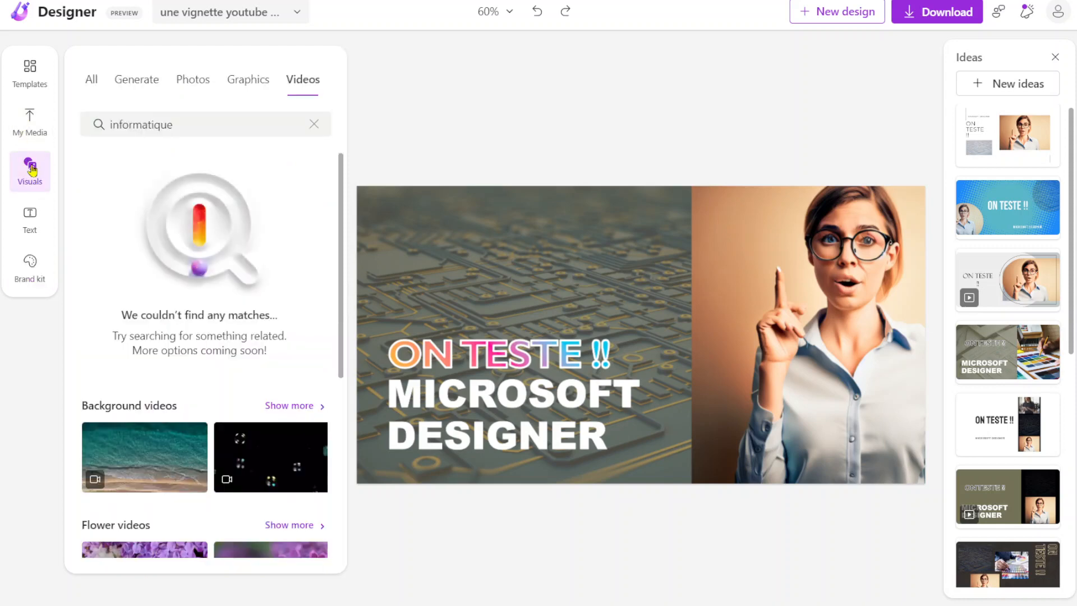
pyautogui.click(31, 125)
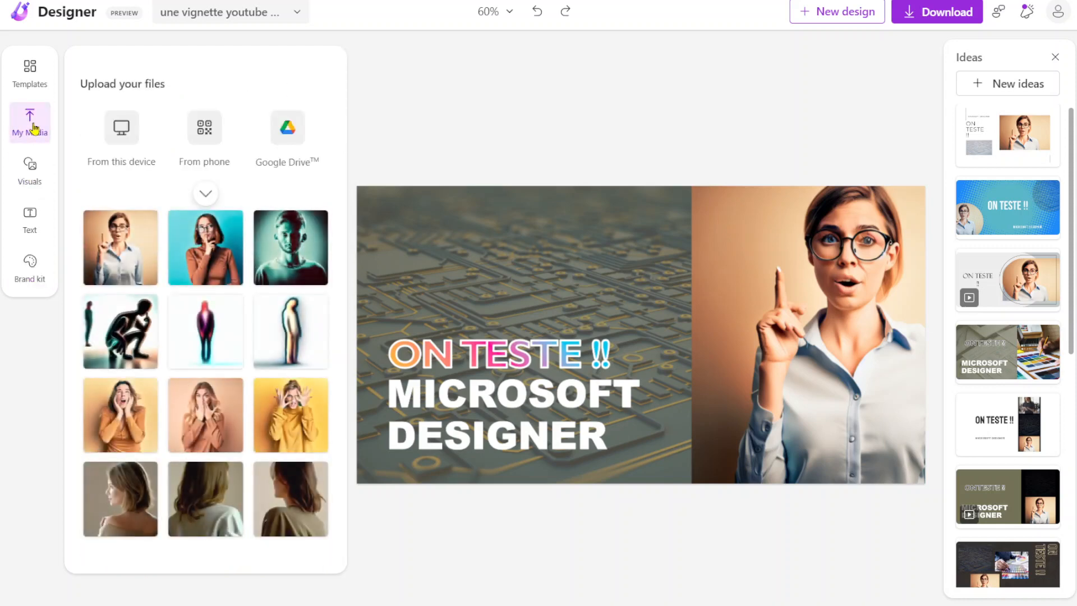
pyautogui.click(34, 174)
pyautogui.click(143, 82)
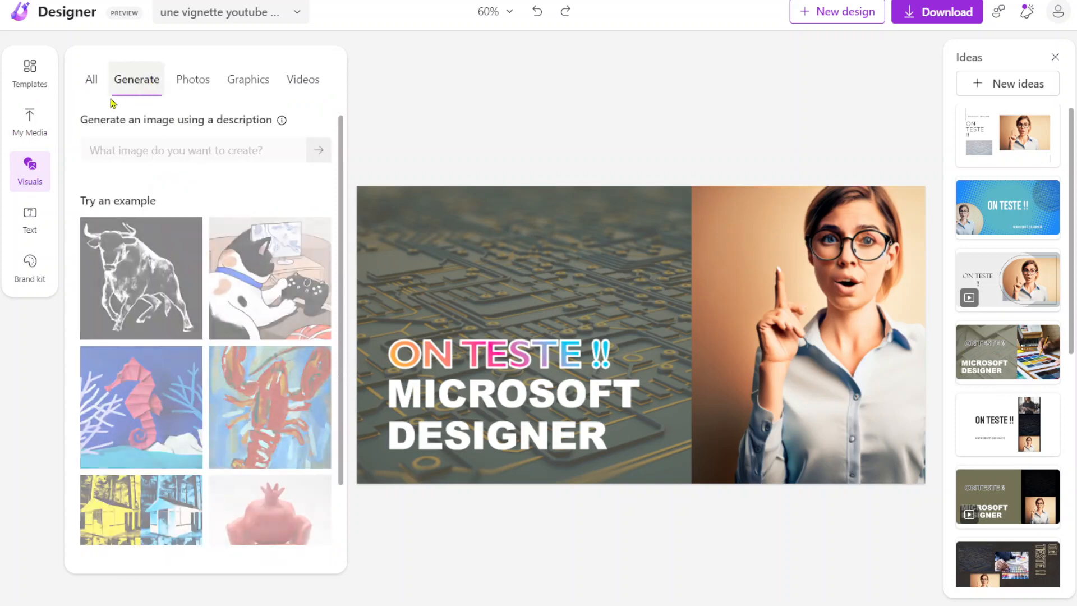
pyautogui.click(140, 151)
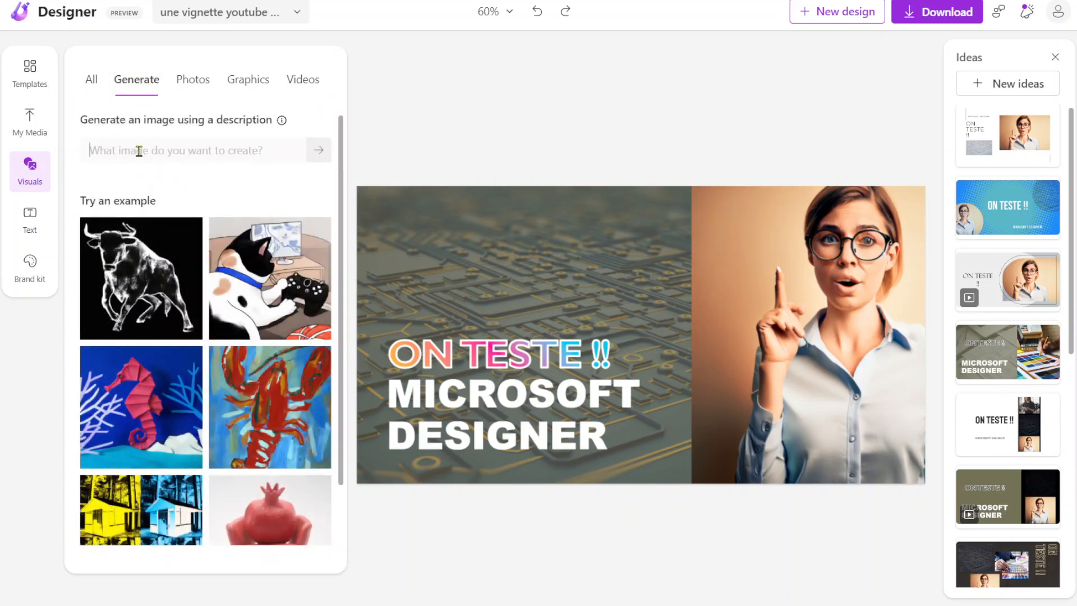
pyautogui.write('logo ')
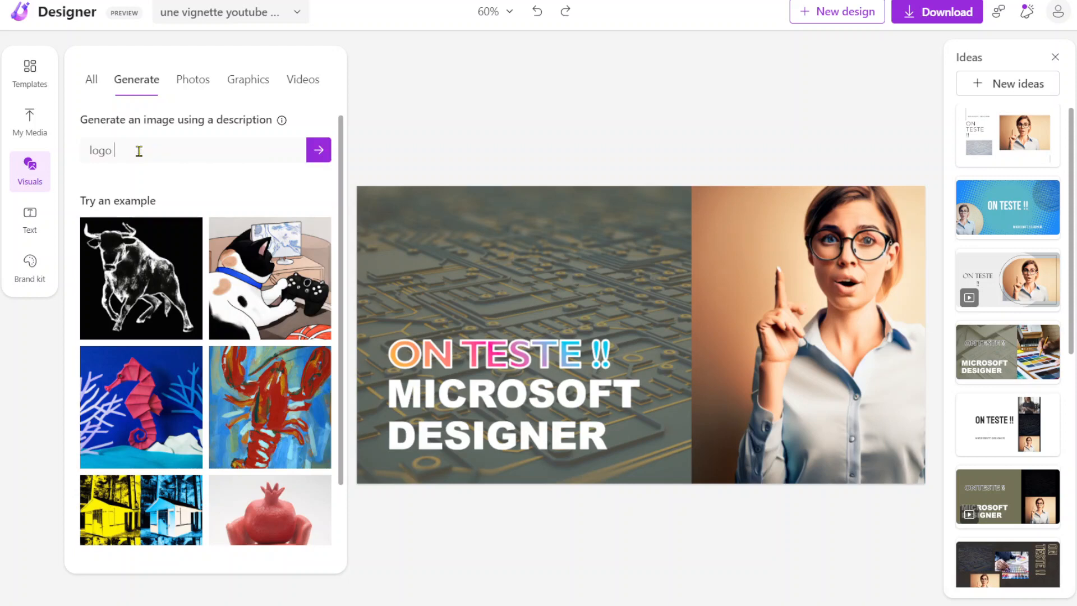
pyautogui.write('microsoft desg')
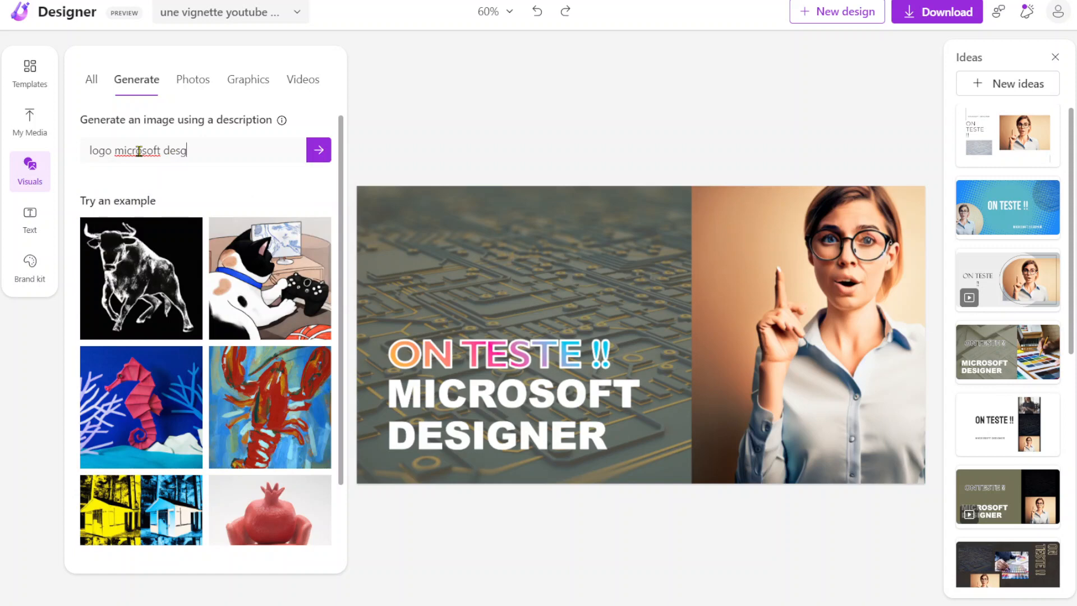
pyautogui.press('BackSpace')
pyautogui.write('igner')
pyautogui.click(317, 151)
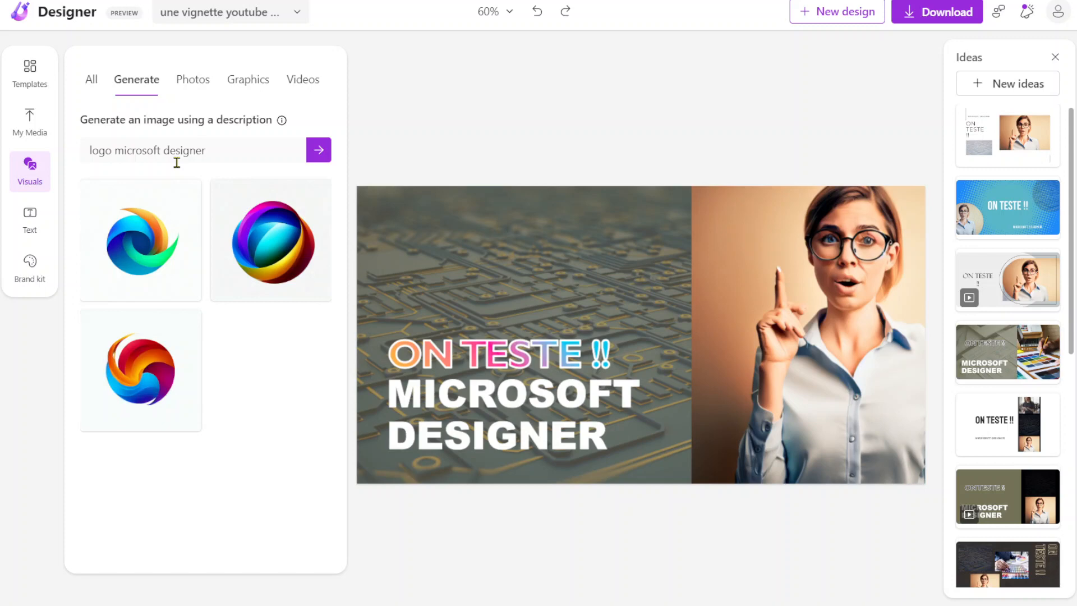
# Step: Try to place the generated red, orange and blue swirl logo on the thumbnail, and undo its placement
pyautogui.moveTo(155, 374); pyautogui.dragTo(517, 255)
pyautogui.moveTo(512, 259); pyautogui.dragTo(472, 360)
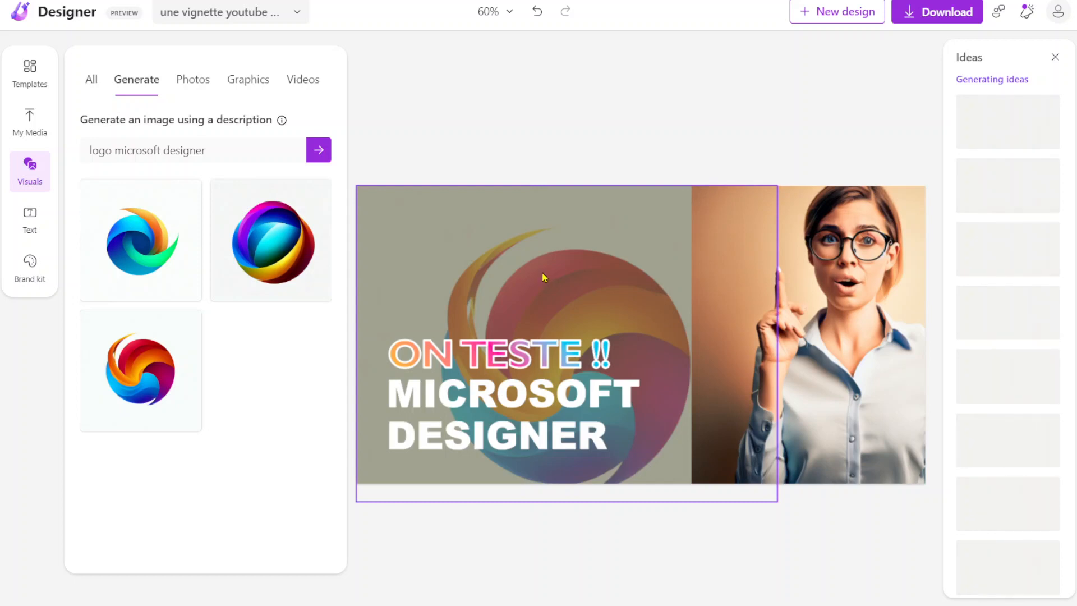
pyautogui.hotkey('ctrl', 'z')
pyautogui.hotkey('ctrl', 'z')
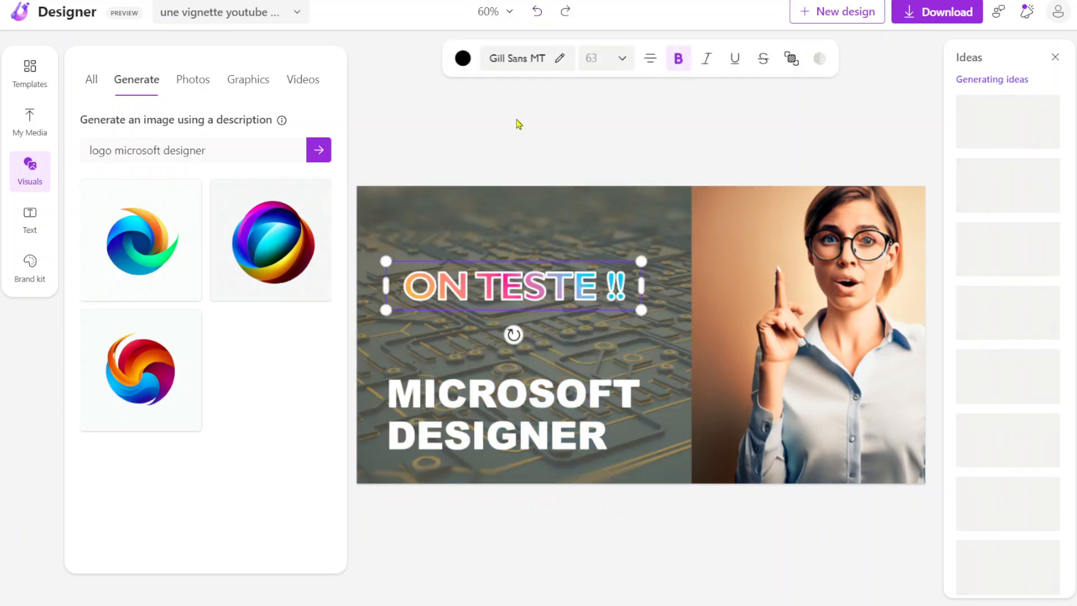
# Step: Move the ON TESTE !! text back down to sit directly above the MICROSOFT DESIGNER title
pyautogui.click(487, 287)
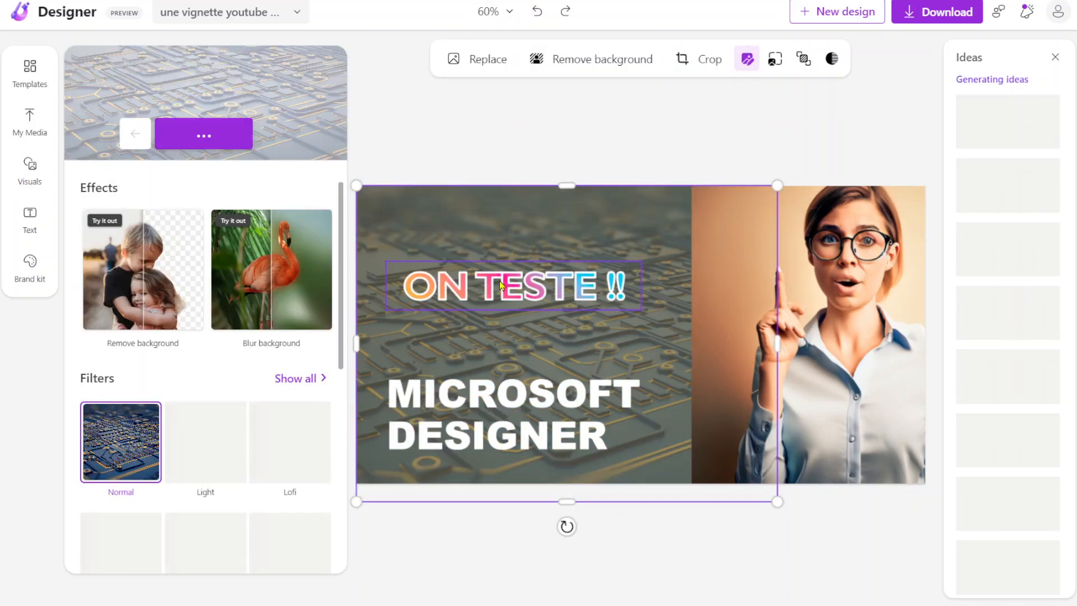
pyautogui.click(481, 174)
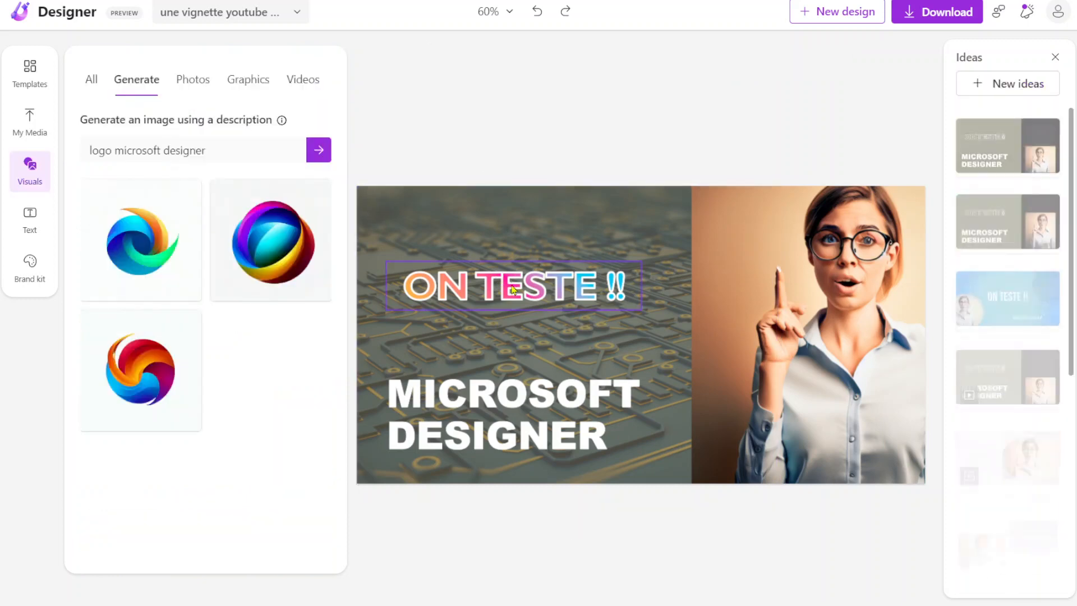
pyautogui.moveTo(513, 289); pyautogui.dragTo(496, 348)
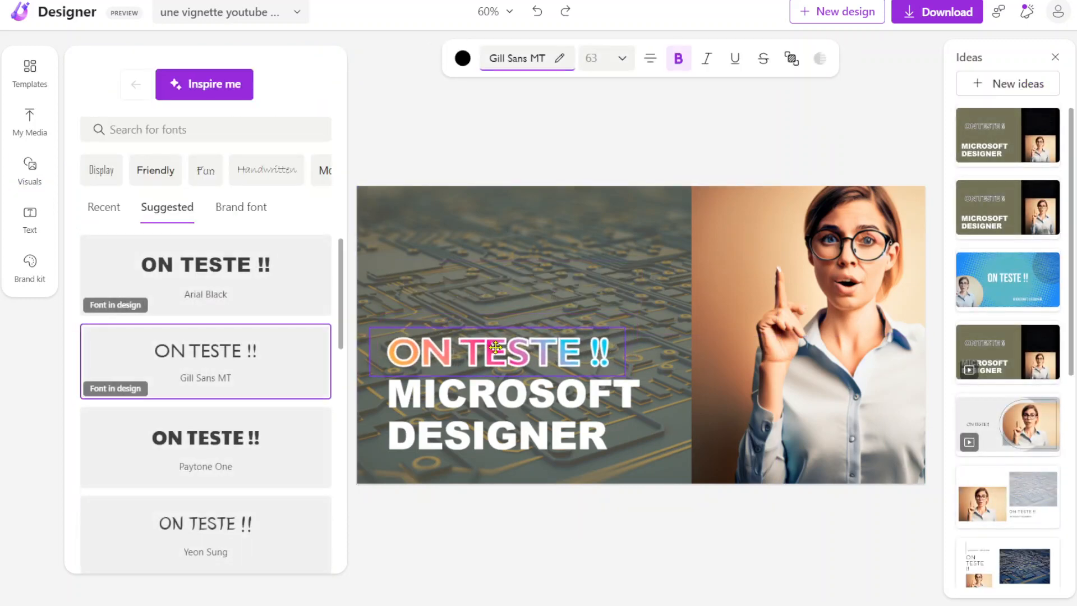
# Step: Add the generated multicoloured sphere logo as a separate image in the thumbnail's upper-left corner
pyautogui.click(45, 171)
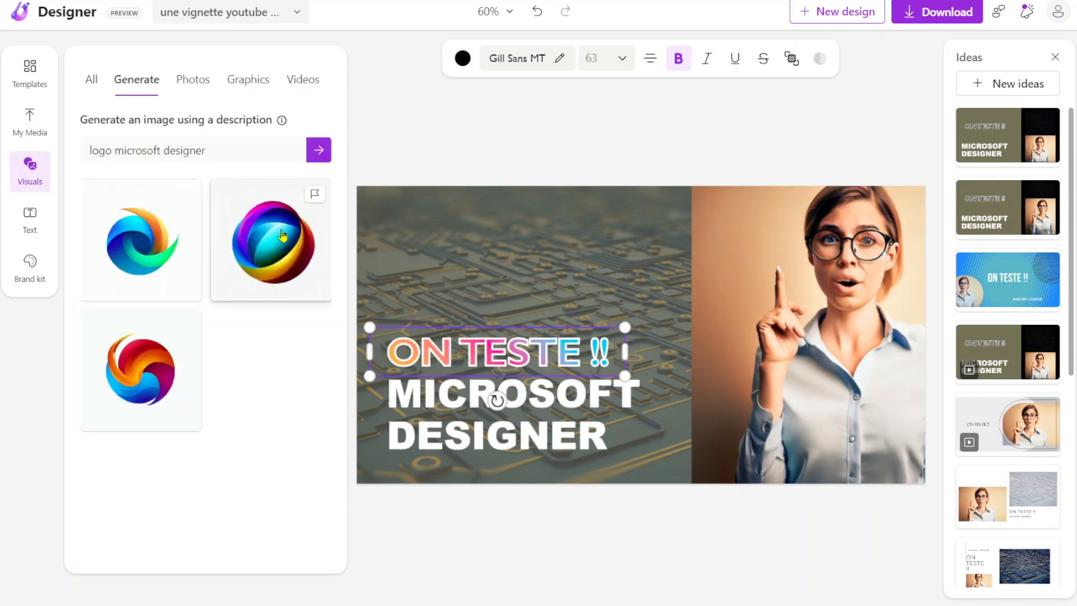
pyautogui.click(409, 161)
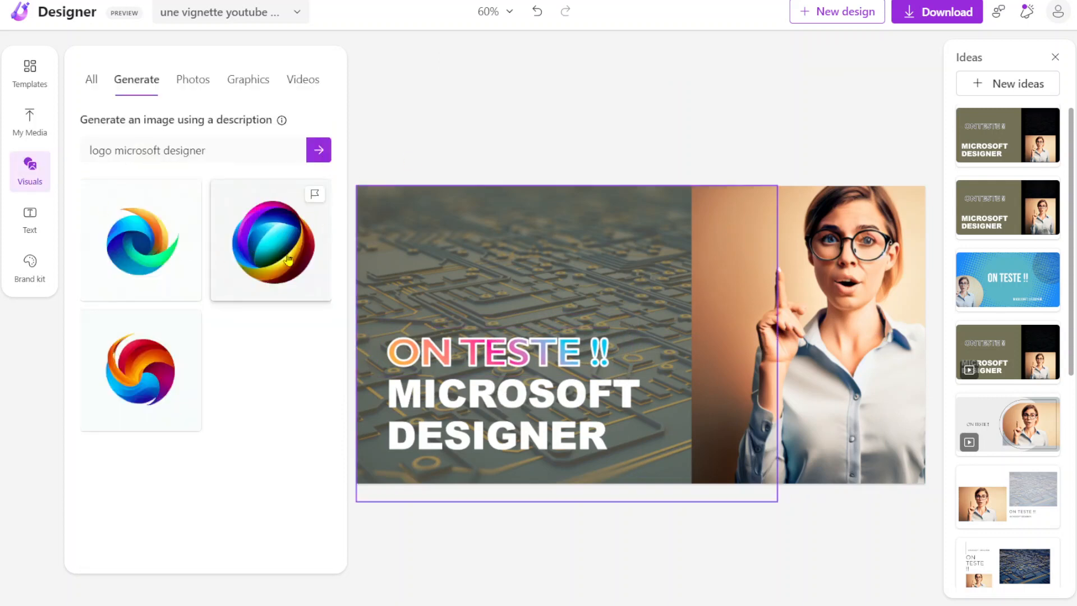
pyautogui.moveTo(271, 242); pyautogui.dragTo(482, 70)
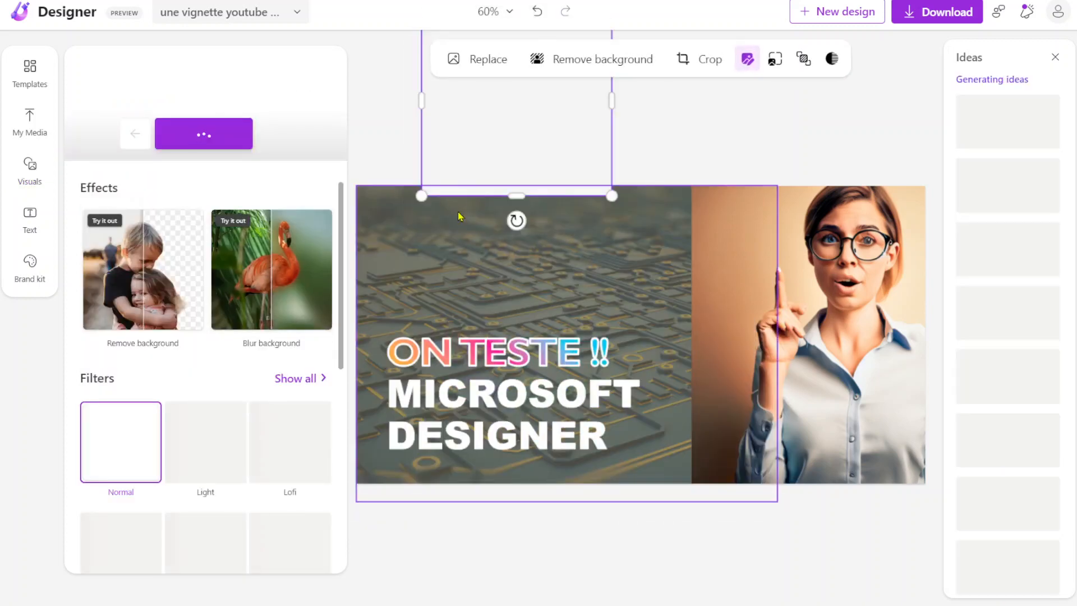
pyautogui.moveTo(503, 150); pyautogui.dragTo(442, 300)
# Step: Apply the automatic adjustment to the sphere logo and remove its background
pyautogui.scroll(-8, 187, 393)
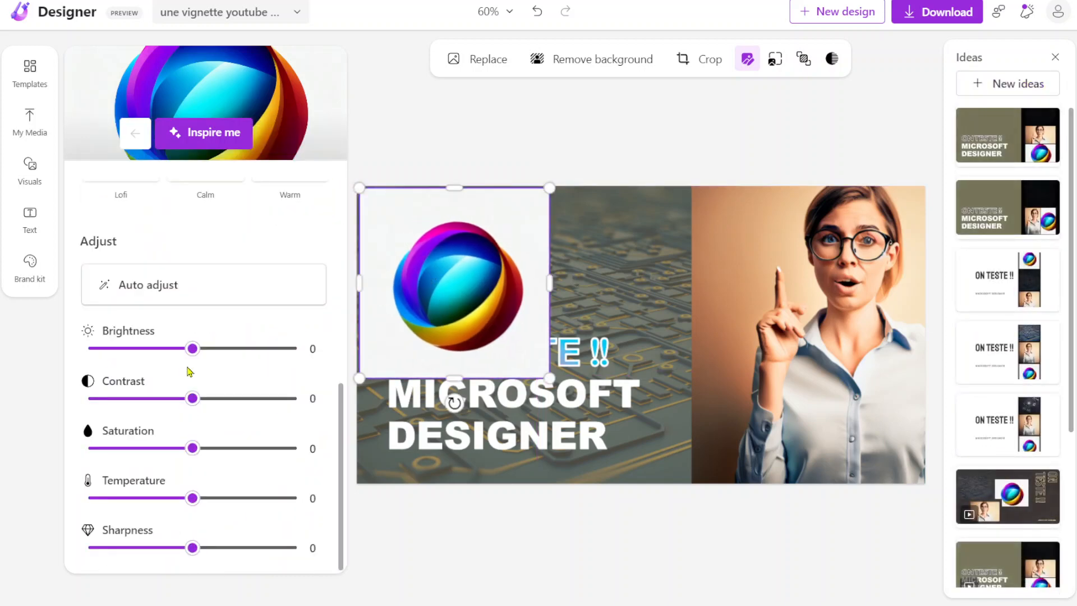
pyautogui.scroll(1, 189, 371)
pyautogui.scroll(-2, 188, 371)
pyautogui.click(176, 285)
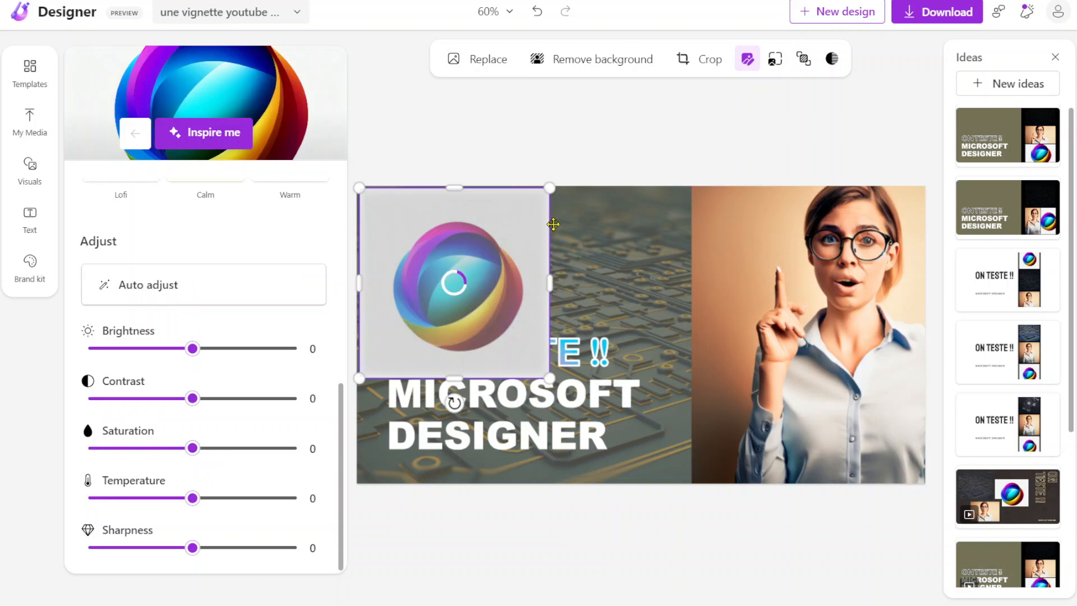
pyautogui.click(581, 68)
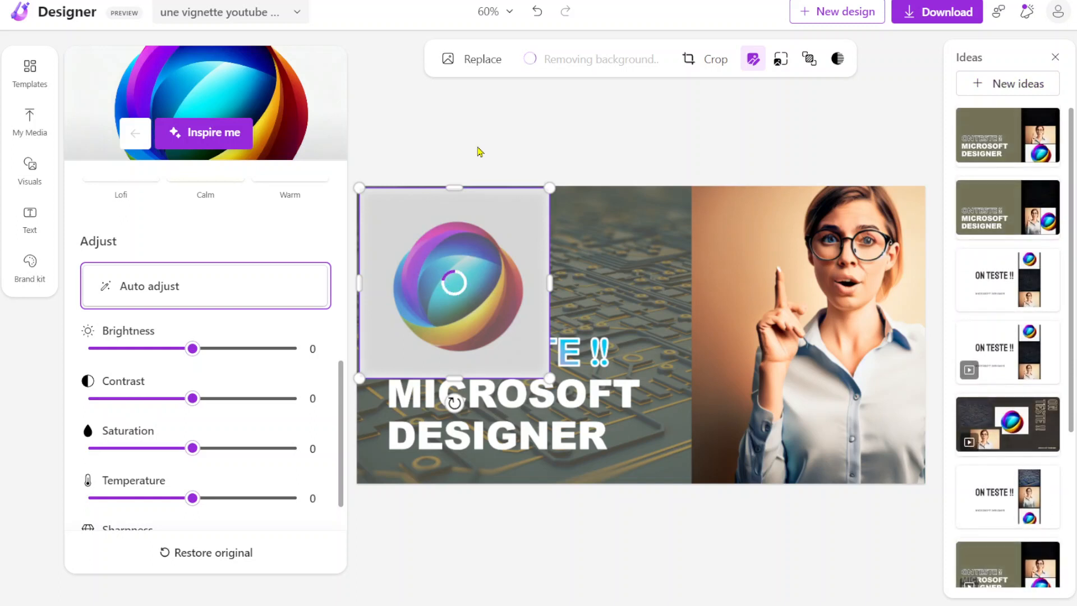
# Step: Shrink the sphere logo slightly, position it above the ON TESTE !! text and deselect it
pyautogui.moveTo(479, 286); pyautogui.dragTo(467, 247)
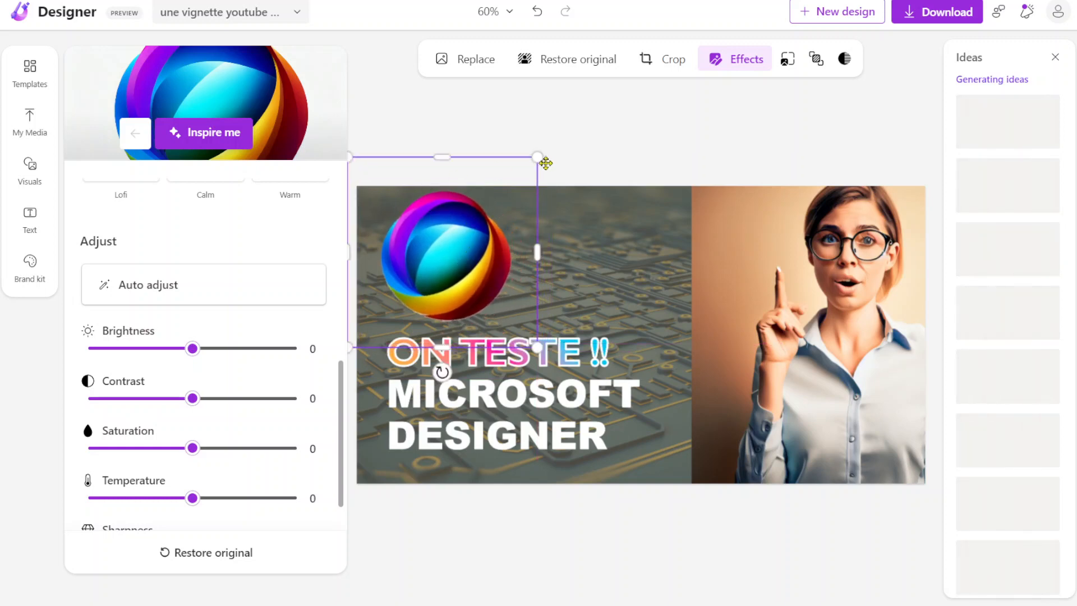
pyautogui.moveTo(537, 156); pyautogui.dragTo(498, 204)
pyautogui.moveTo(435, 286); pyautogui.dragTo(442, 273)
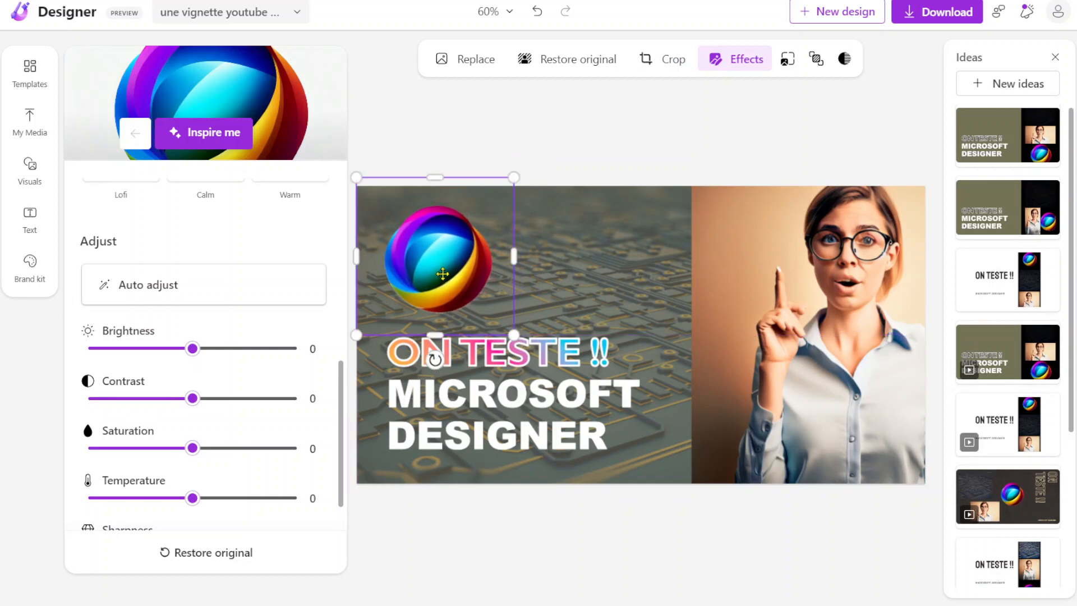
pyautogui.click(601, 163)
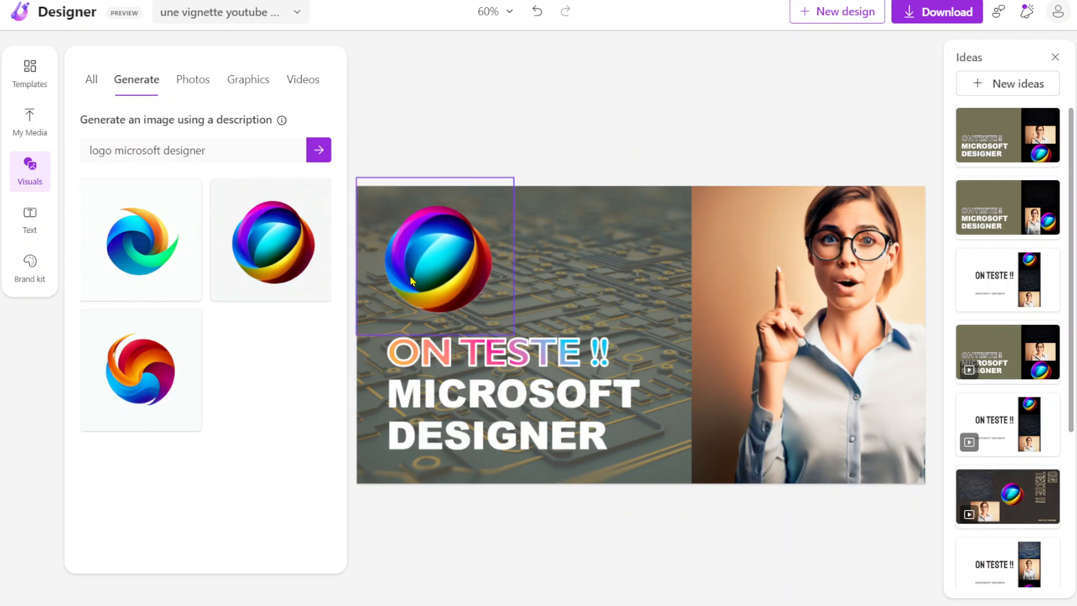
# Step: Move the sphere logo just above the woman's raised finger, shrink it to fit beside her face and deselect it
pyautogui.click(441, 266)
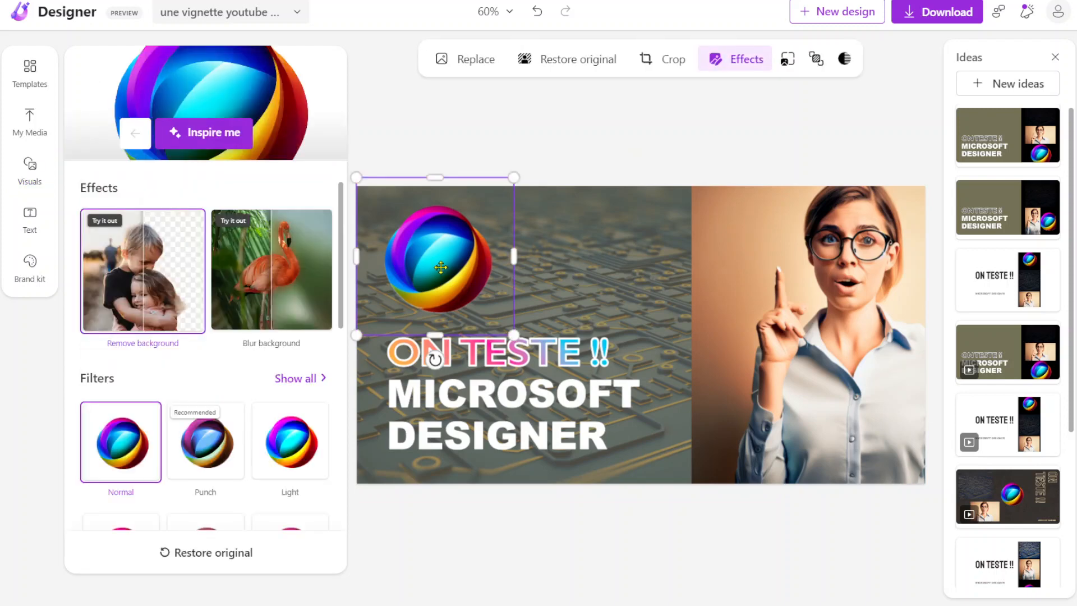
pyautogui.moveTo(438, 254)
pyautogui.mouseDown()
pyautogui.moveTo(618, 250)
pyautogui.moveTo(446, 247)
pyautogui.moveTo(448, 257)
pyautogui.mouseUp()
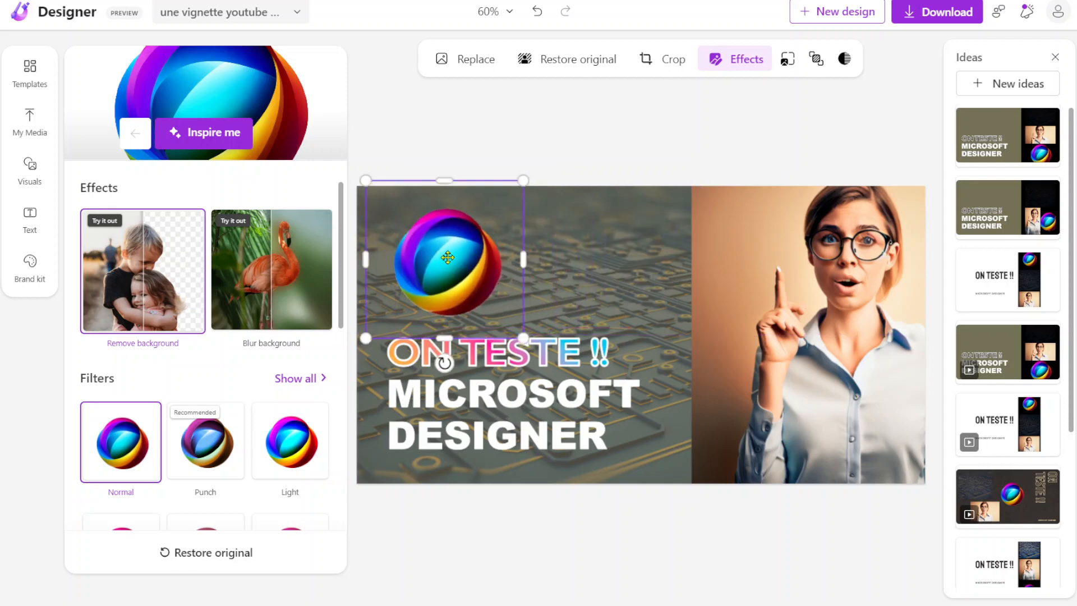
pyautogui.click(545, 262)
pyautogui.click(472, 251)
pyautogui.click(584, 257)
pyautogui.click(457, 251)
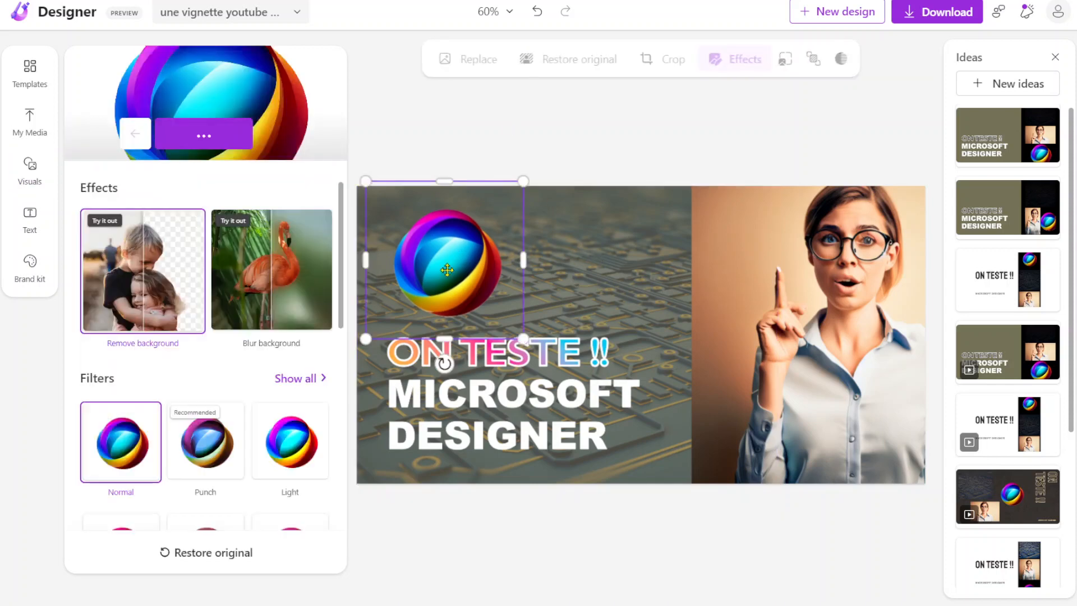
pyautogui.moveTo(458, 251); pyautogui.dragTo(776, 225)
pyautogui.moveTo(852, 136); pyautogui.dragTo(769, 212)
pyautogui.moveTo(748, 257); pyautogui.dragTo(786, 234)
pyautogui.click(711, 136)
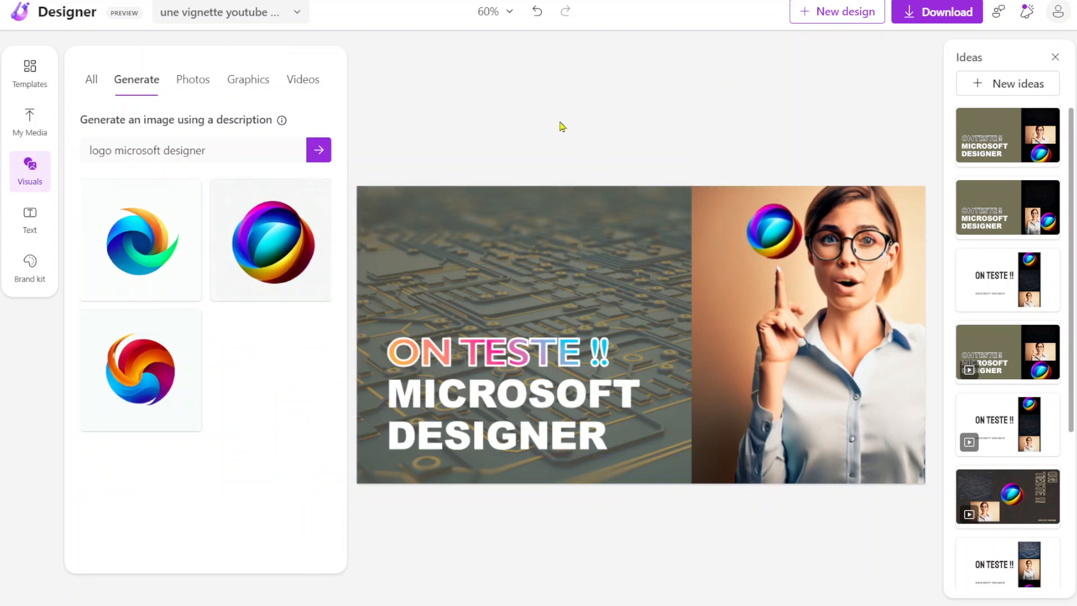
pyautogui.click(782, 240)
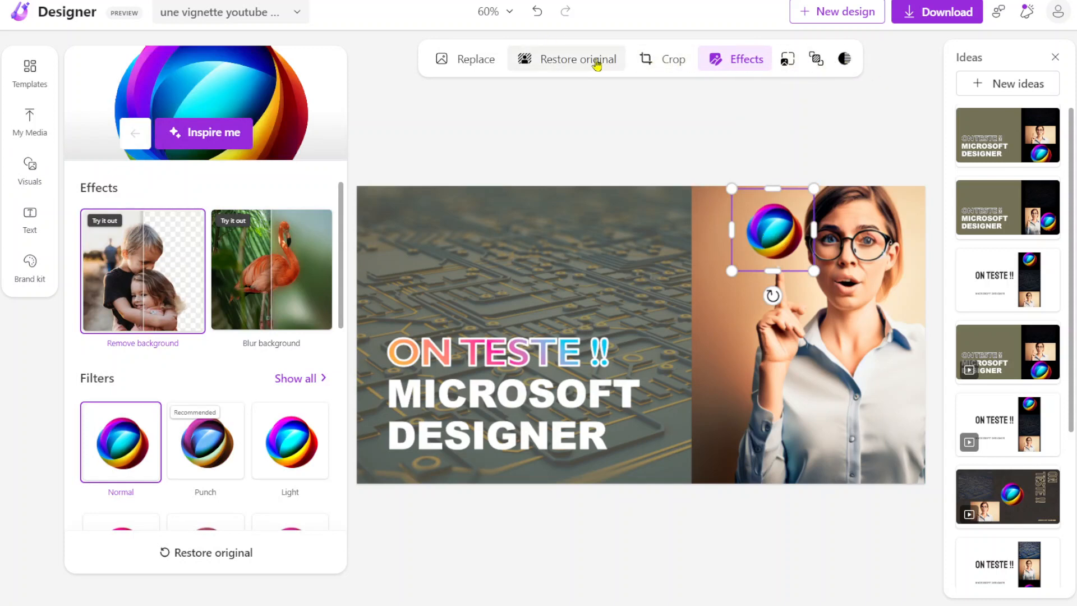
pyautogui.click(511, 116)
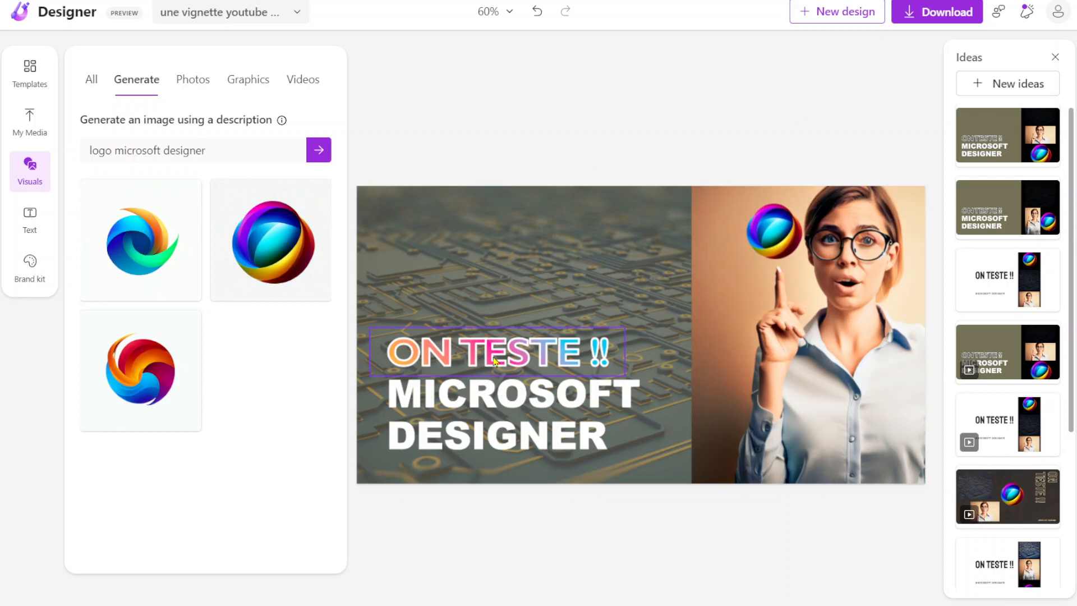
# Step: Enlarge the ON TESTE !! text to size 88 and move it up, clear of the MICROSOFT DESIGNER title
pyautogui.click(505, 353)
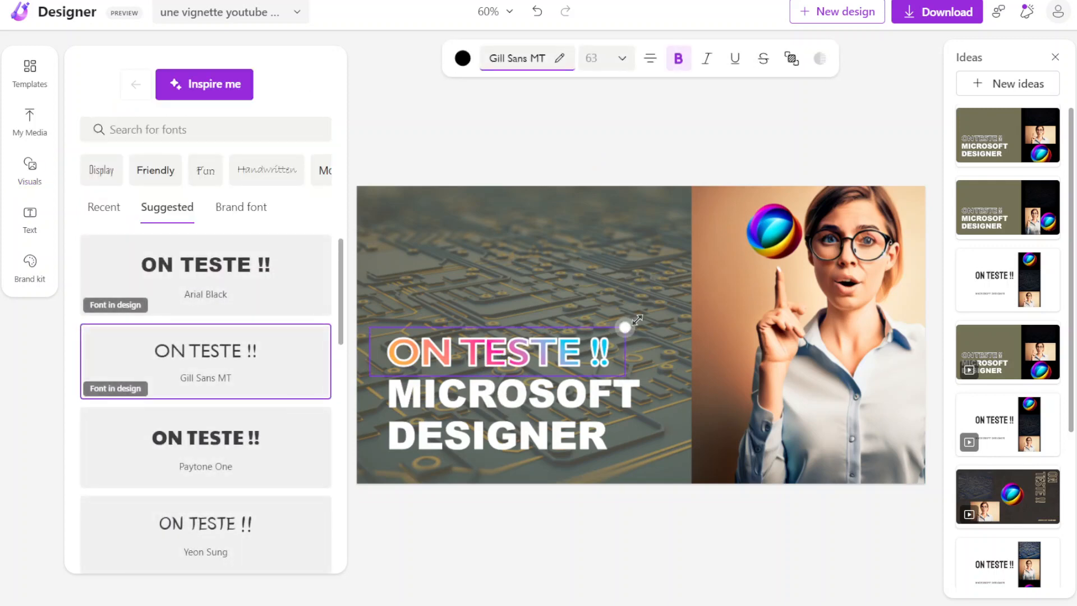
pyautogui.moveTo(625, 326); pyautogui.dragTo(730, 275)
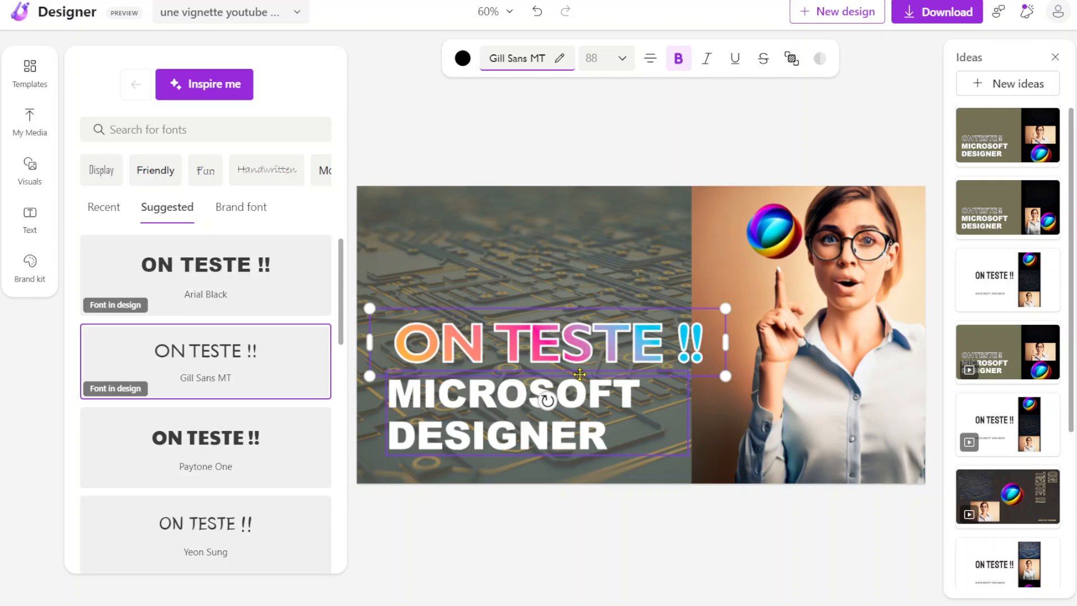
pyautogui.moveTo(584, 374); pyautogui.dragTo(584, 298)
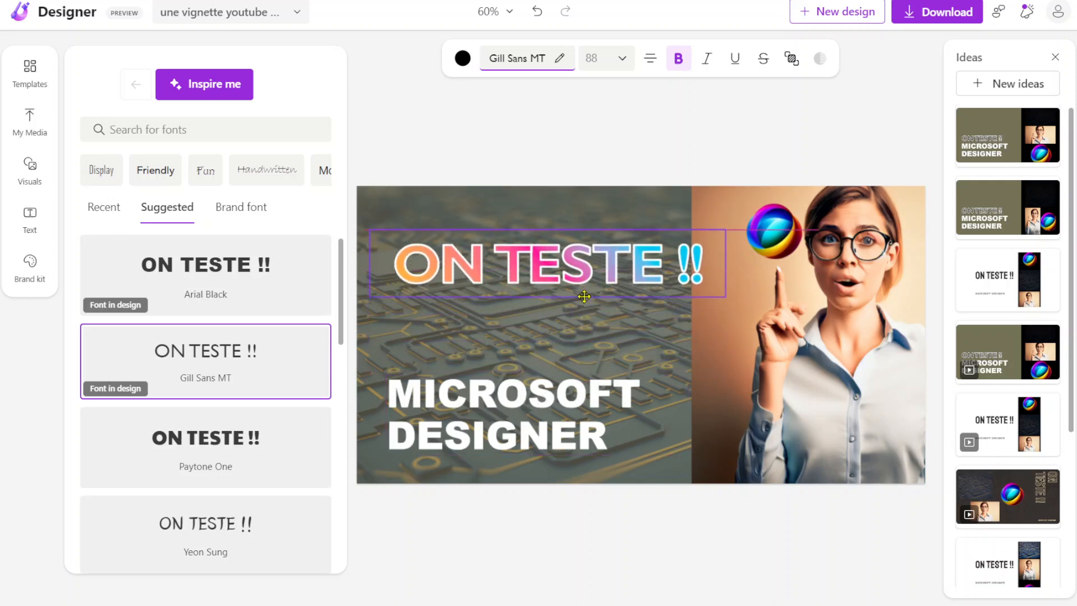
# Step: Bring the MICROSOFT DESIGNER title to the front and enlarge it to size 86, overlapping the woman's photo
pyautogui.click(674, 378)
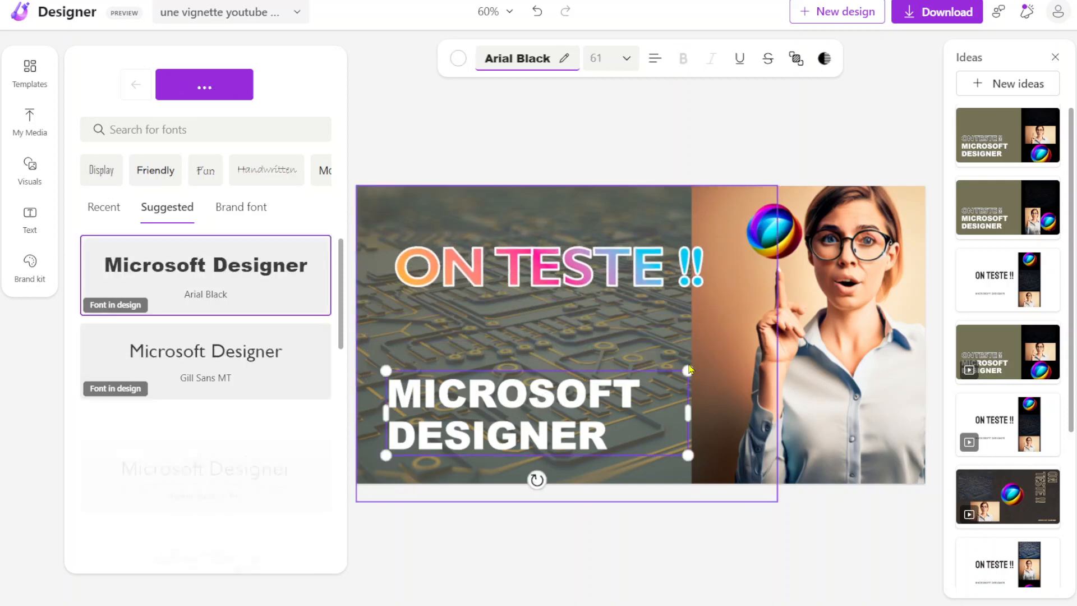
pyautogui.moveTo(690, 370); pyautogui.dragTo(737, 338)
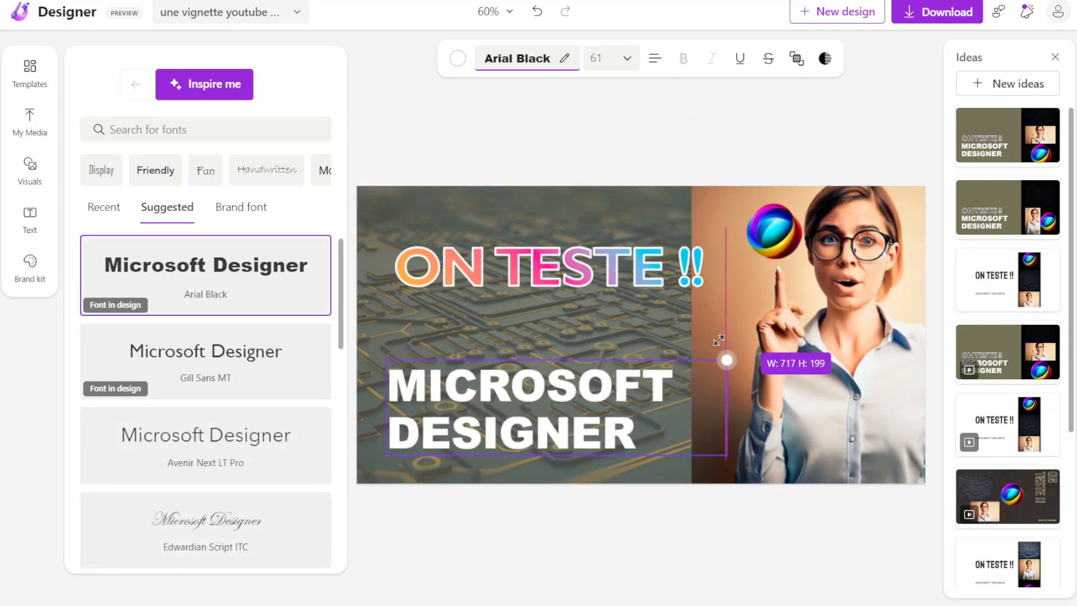
pyautogui.rightClick(616, 358)
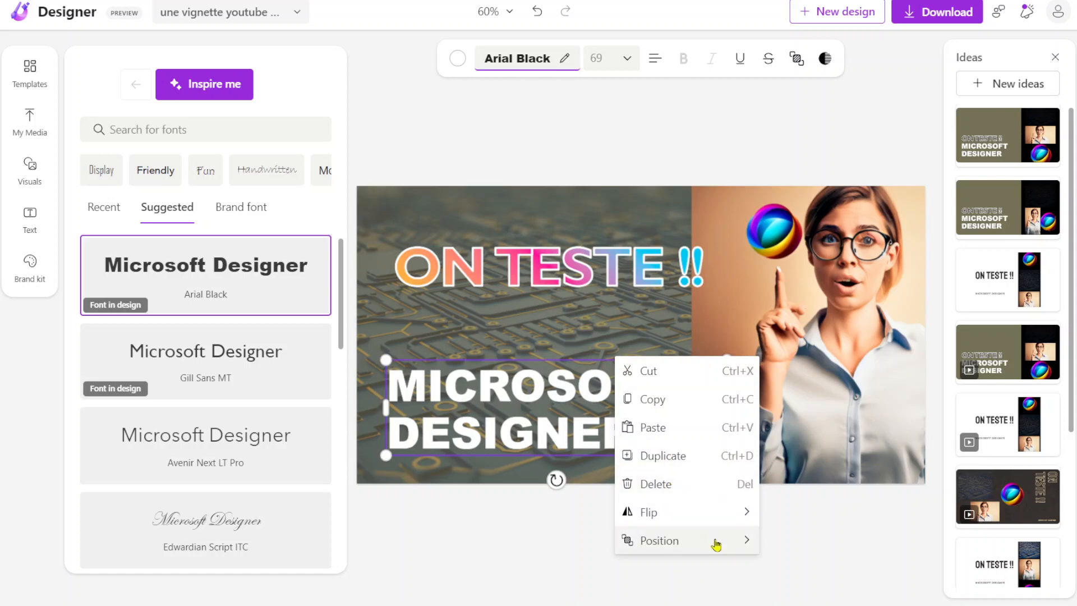
pyautogui.moveTo(715, 540)
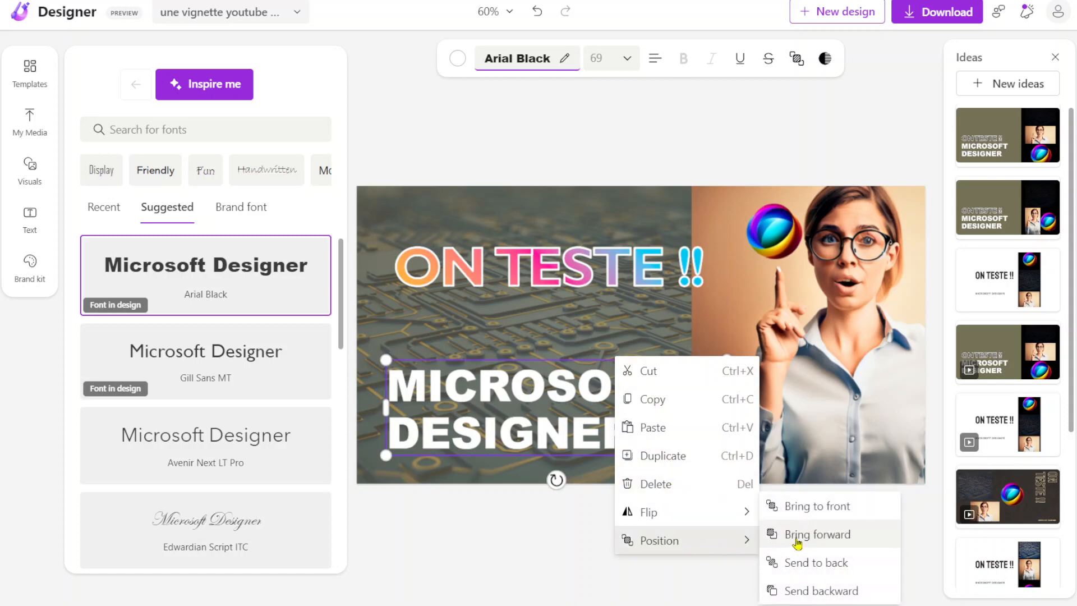
pyautogui.click(804, 507)
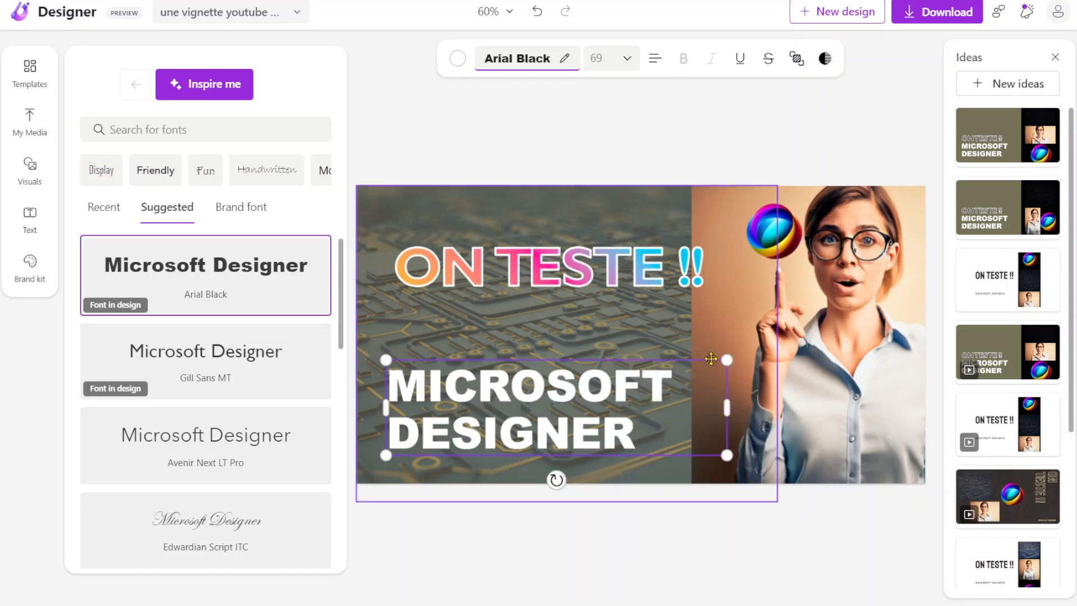
pyautogui.moveTo(726, 361); pyautogui.dragTo(811, 298)
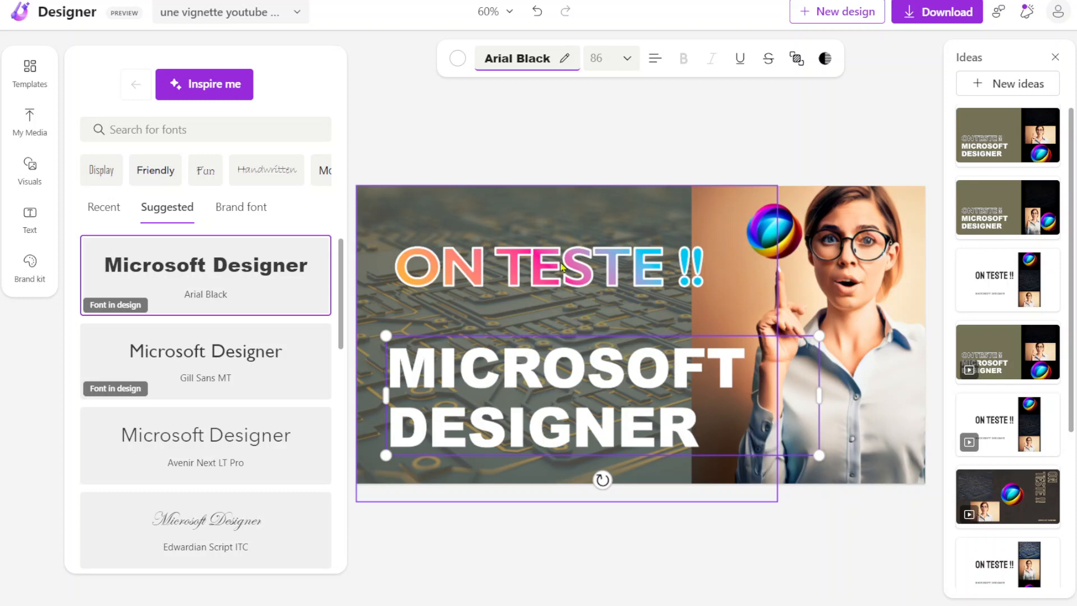
pyautogui.click(537, 116)
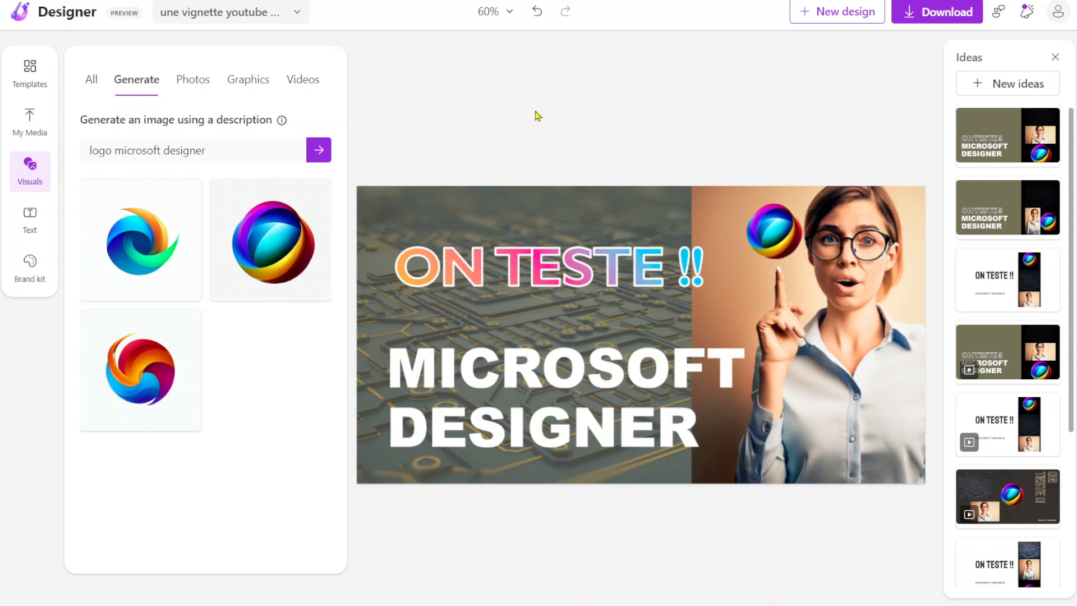
# Step: Download the design as a JPEG with the watermark removed and open the downloaded file
pyautogui.click(947, 20)
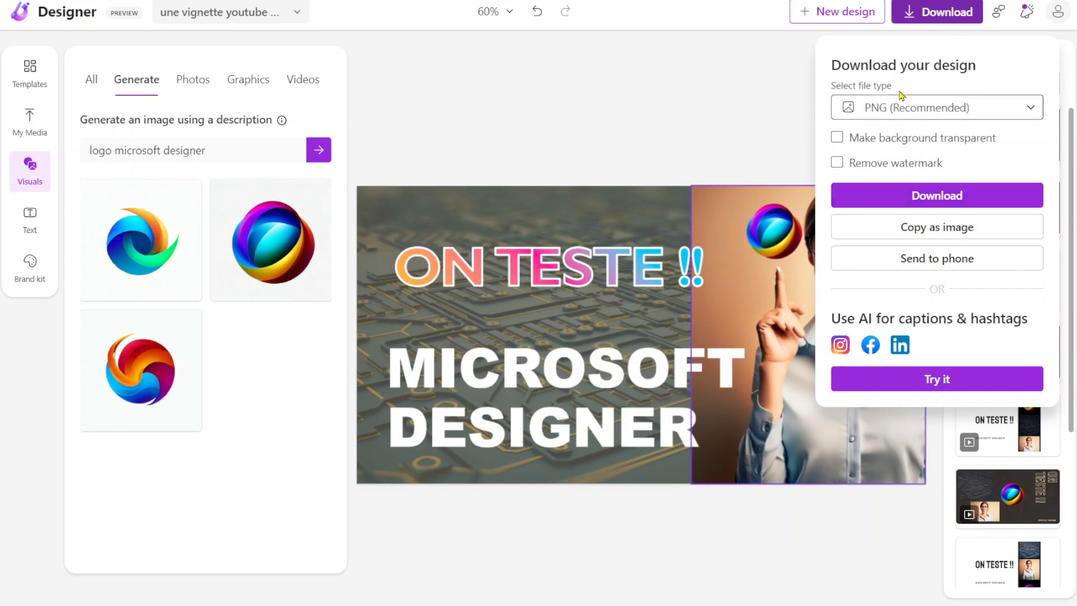
pyautogui.click(982, 107)
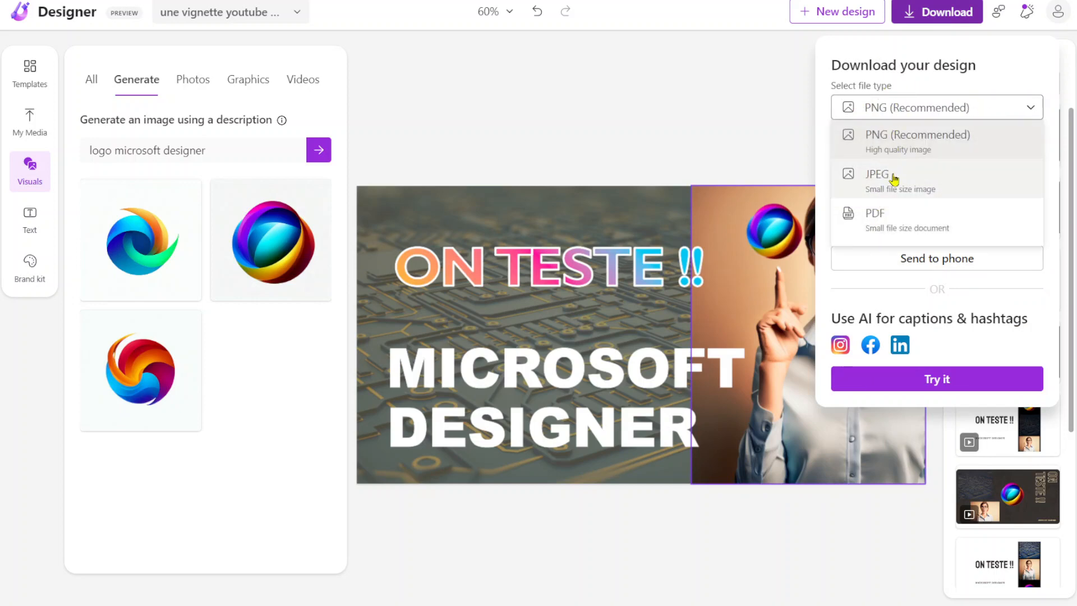
pyautogui.click(912, 114)
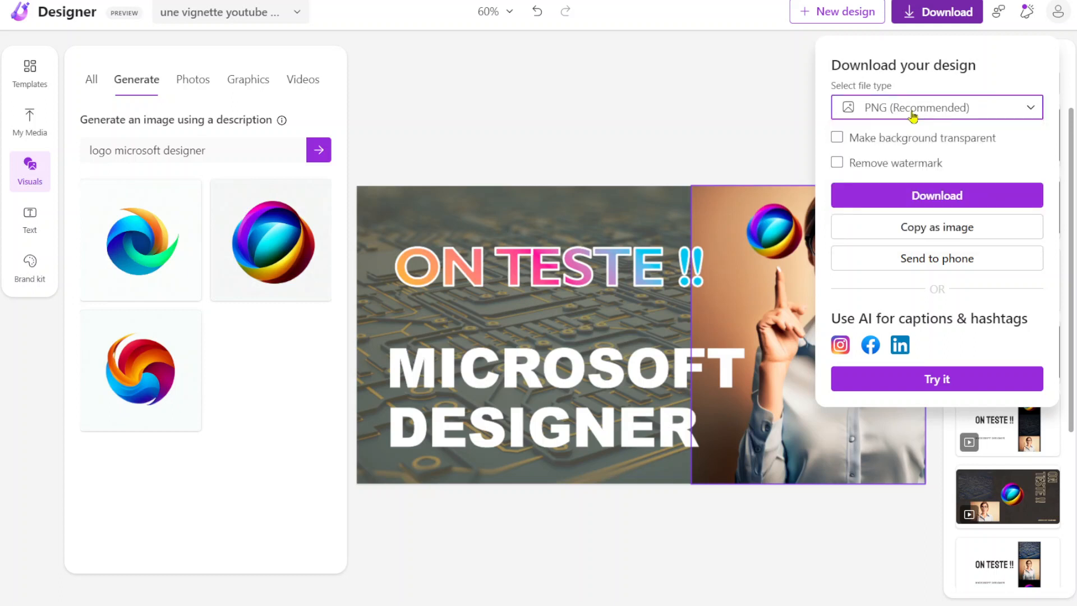
pyautogui.click(912, 115)
pyautogui.click(891, 171)
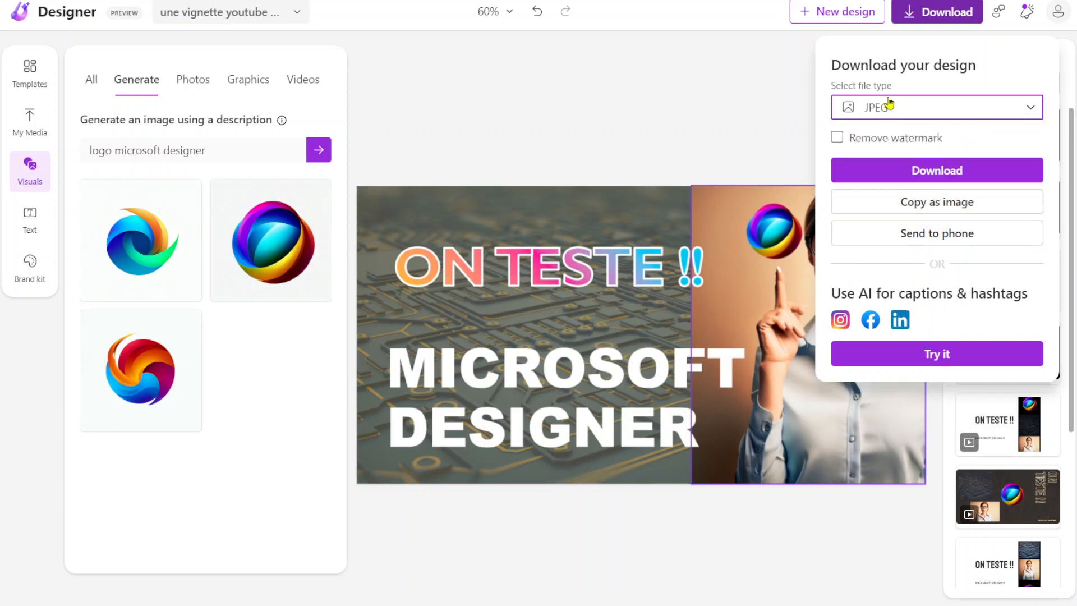
pyautogui.click(837, 139)
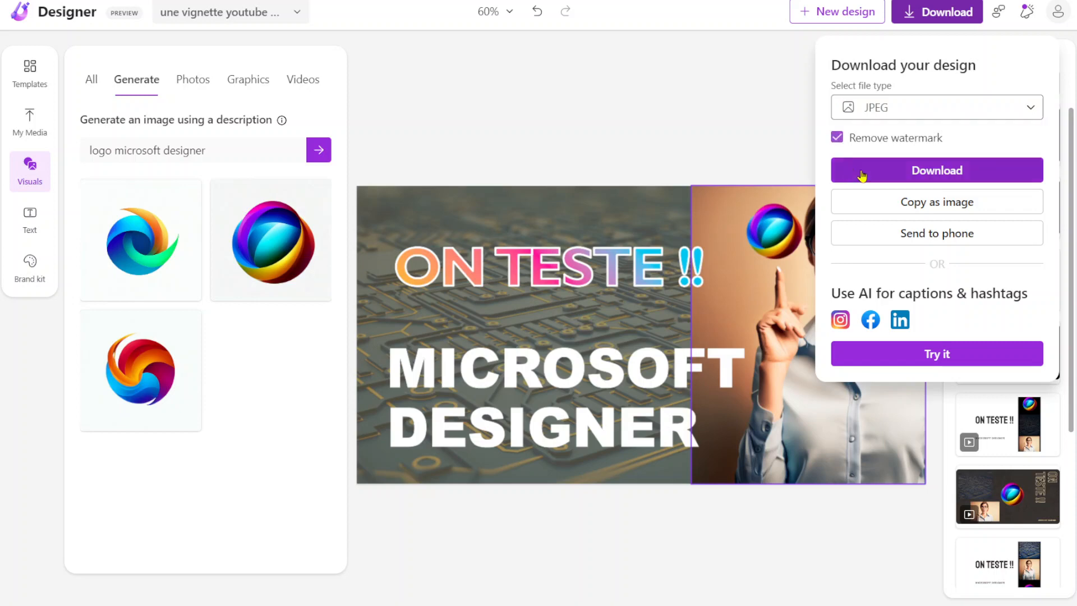
pyautogui.click(913, 178)
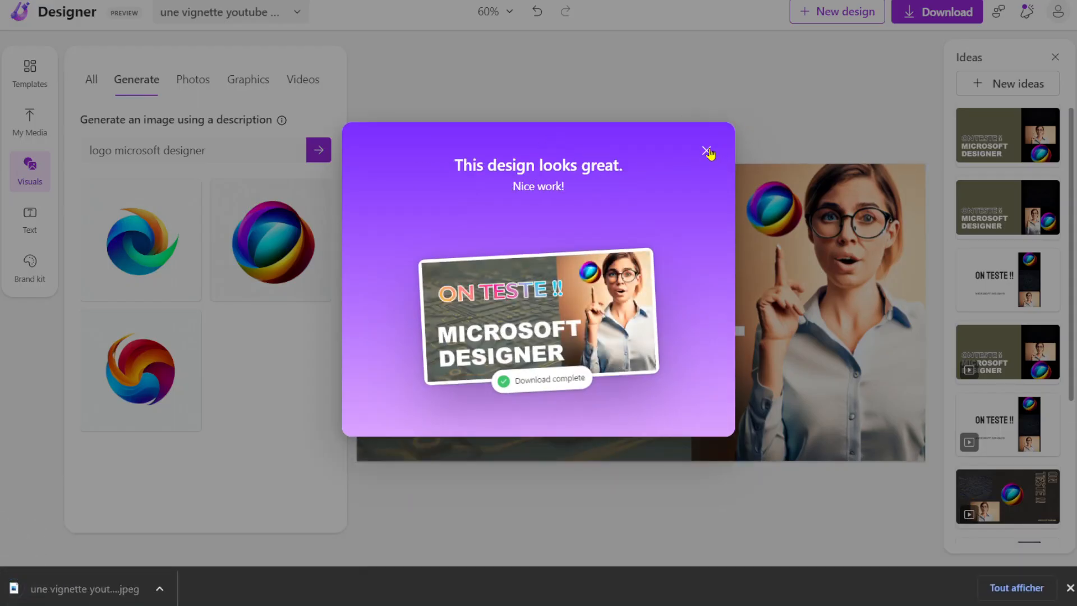
pyautogui.click(707, 151)
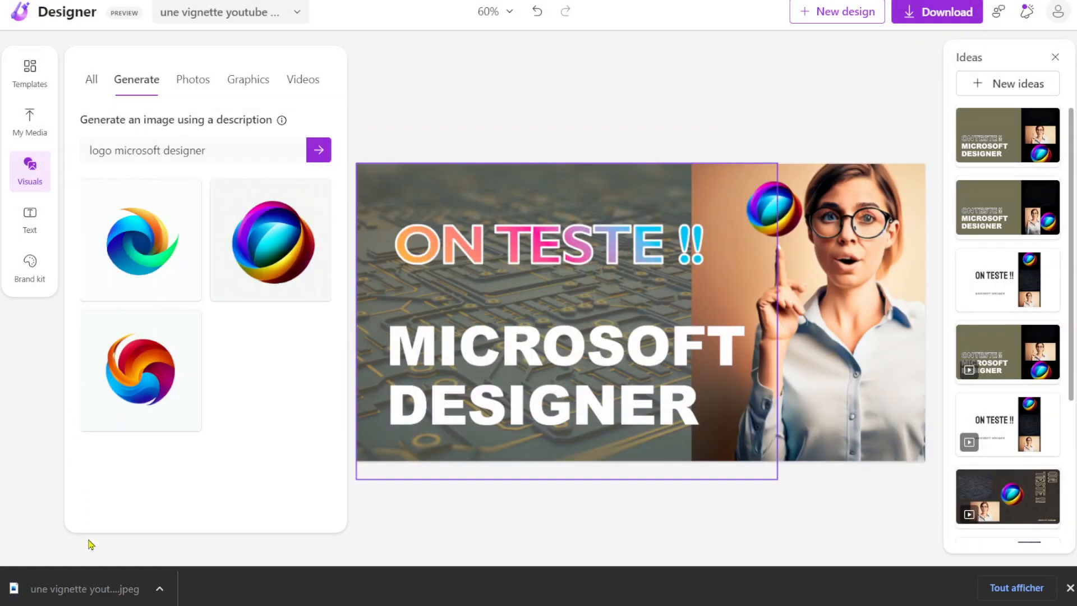
pyautogui.click(90, 588)
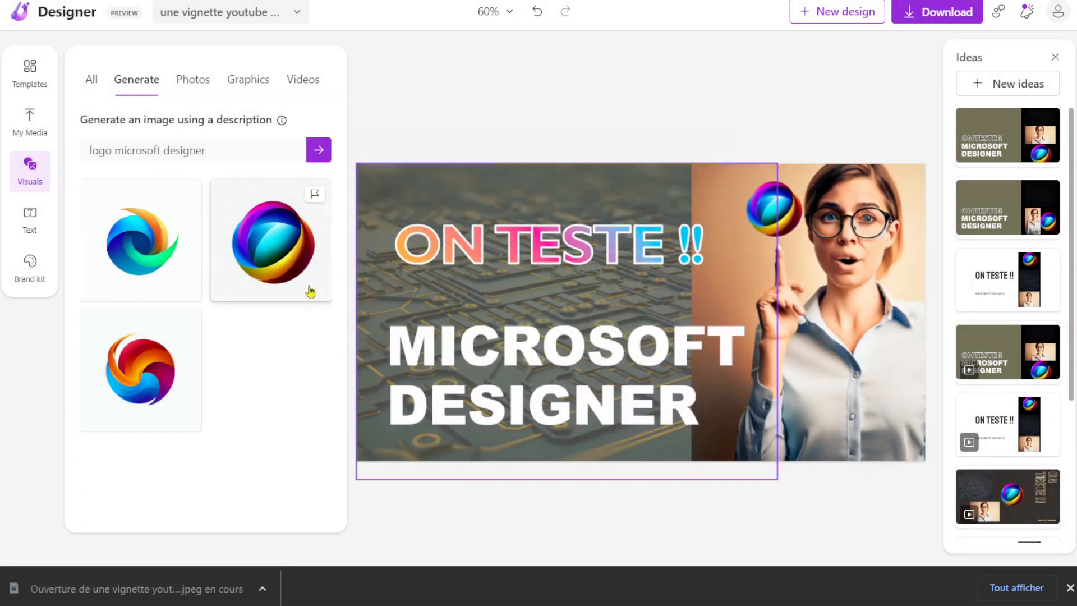